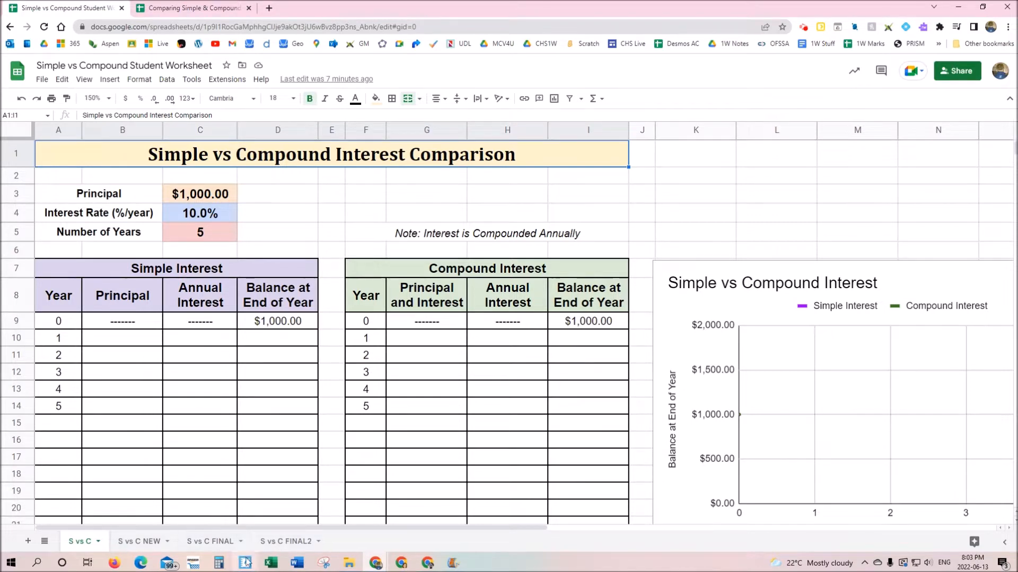
Bring up the SMART Notebook slide about $1000 invested at 10% yearly for 5 years
left_click(245, 563)
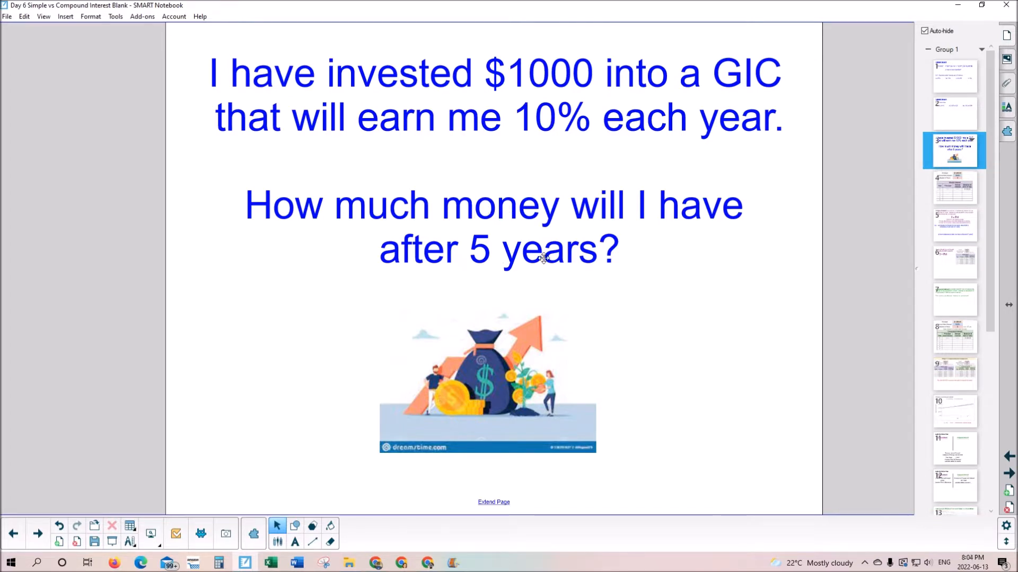
Look through the Simple Interest, Compound Interest and comparison pages (4, 8, 9) of the lesson
left_click(960, 192)
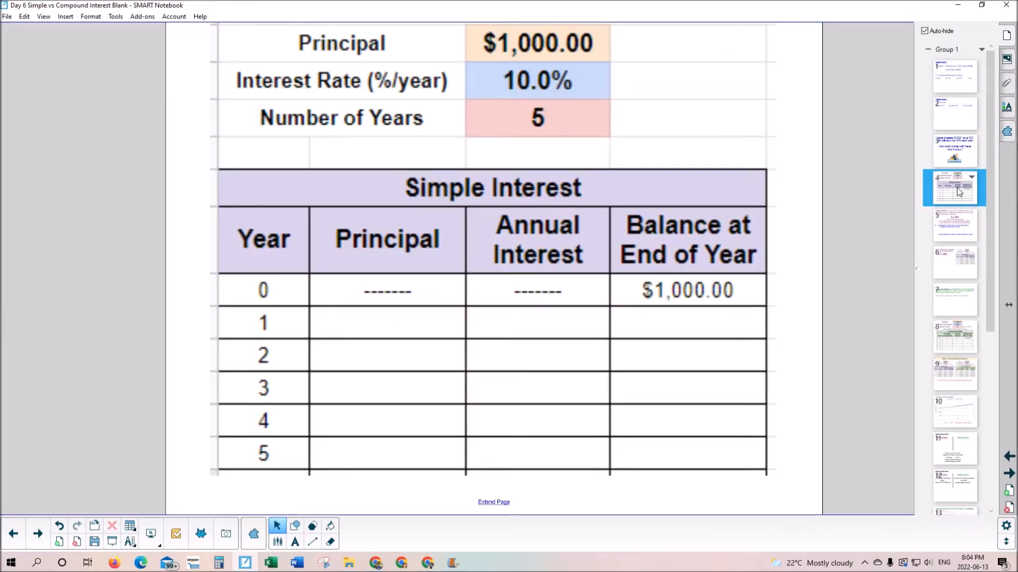
left_click(953, 337)
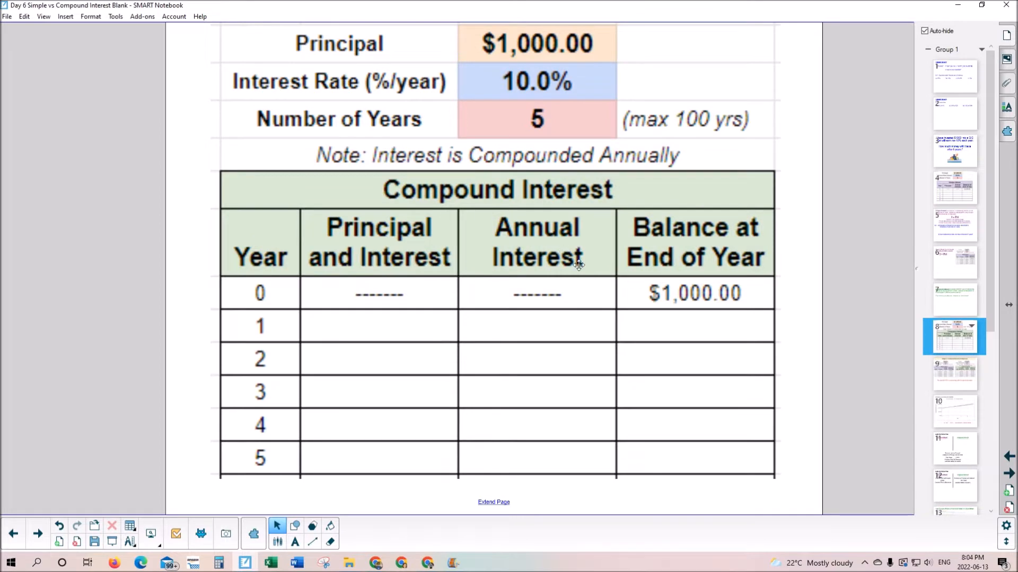
left_click(960, 376)
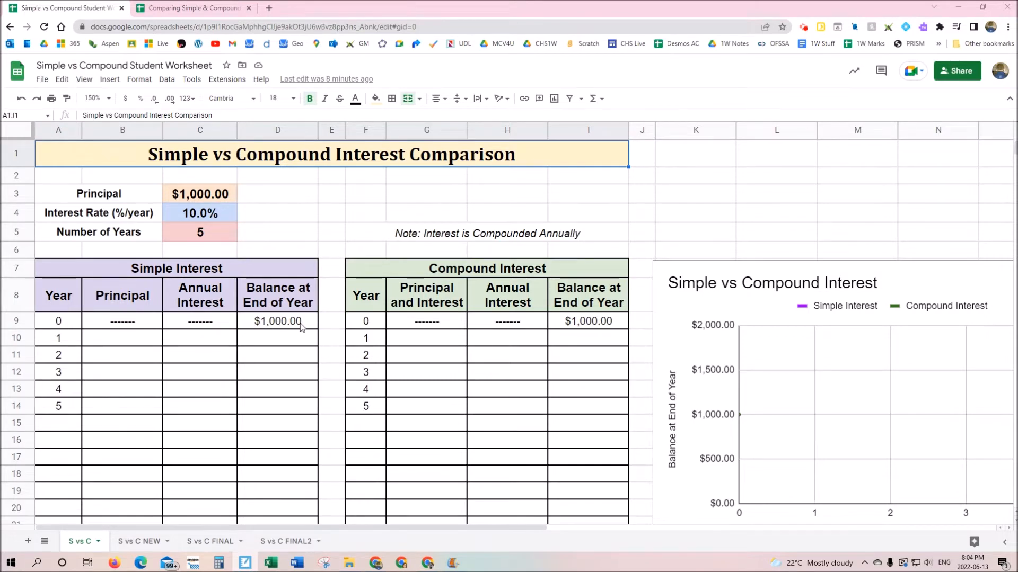
Enter 1000 as year 1's simple interest principal in B10
left_click(128, 344)
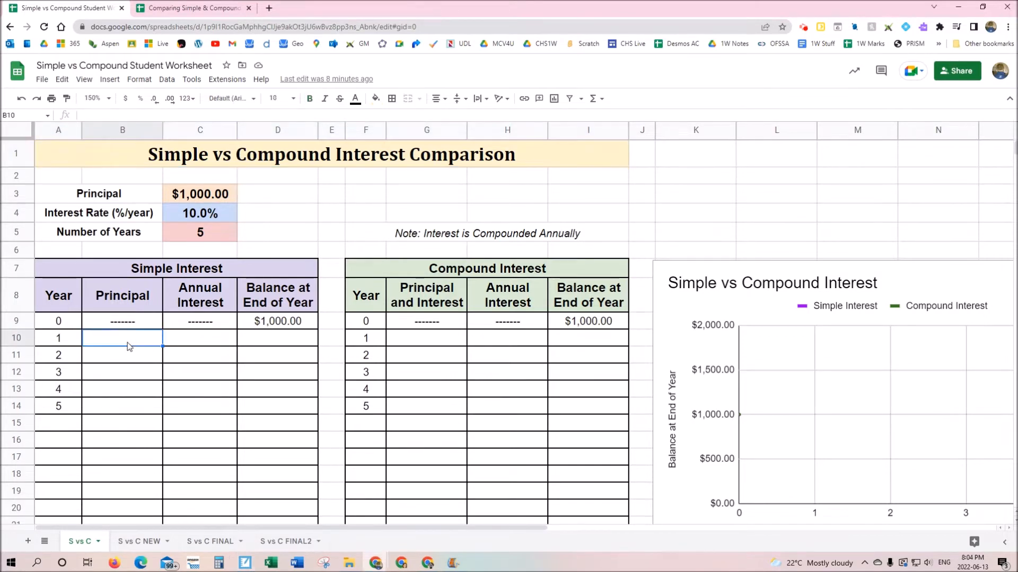
type("1000")
key("Return")
Enter =B10*0.10 in C10 so year 1's interest is $100.00
left_click(203, 337)
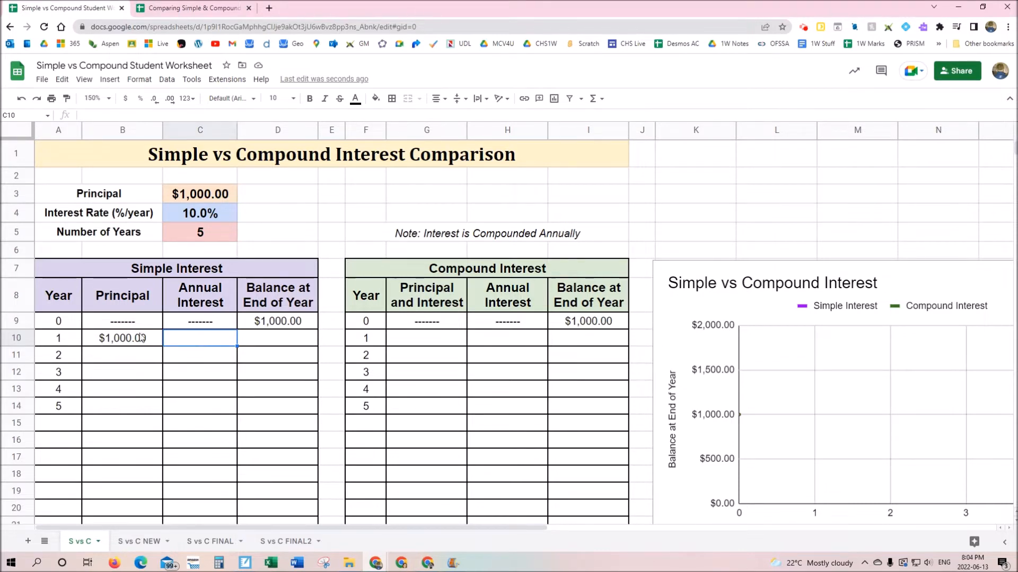
left_click(212, 343)
type("=")
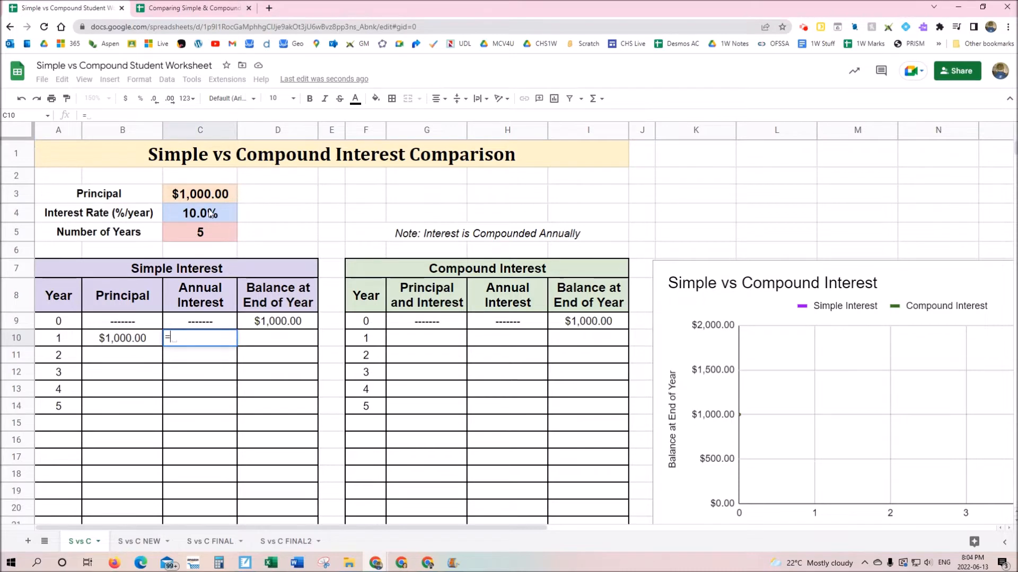
left_click(131, 341)
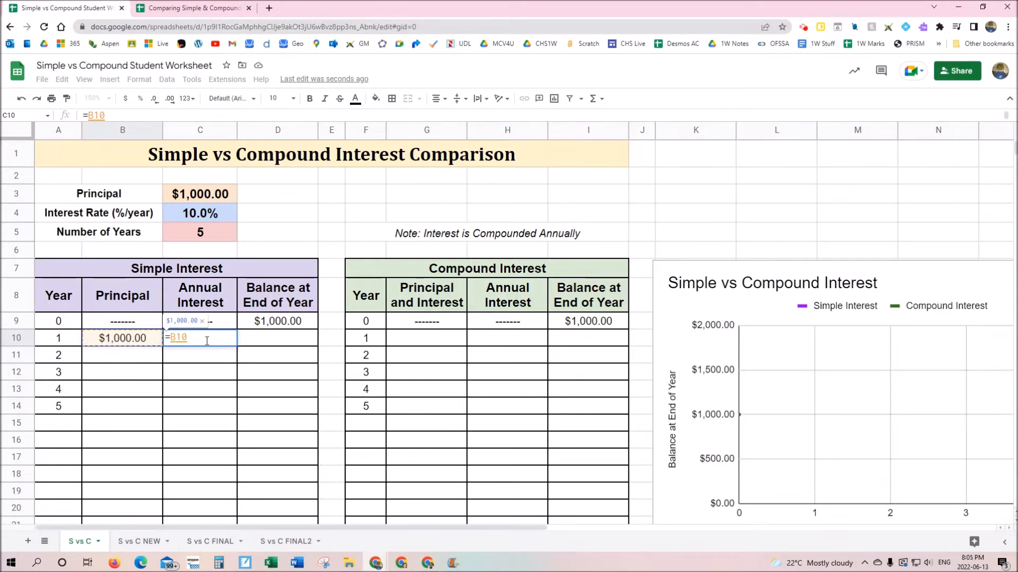
type("*")
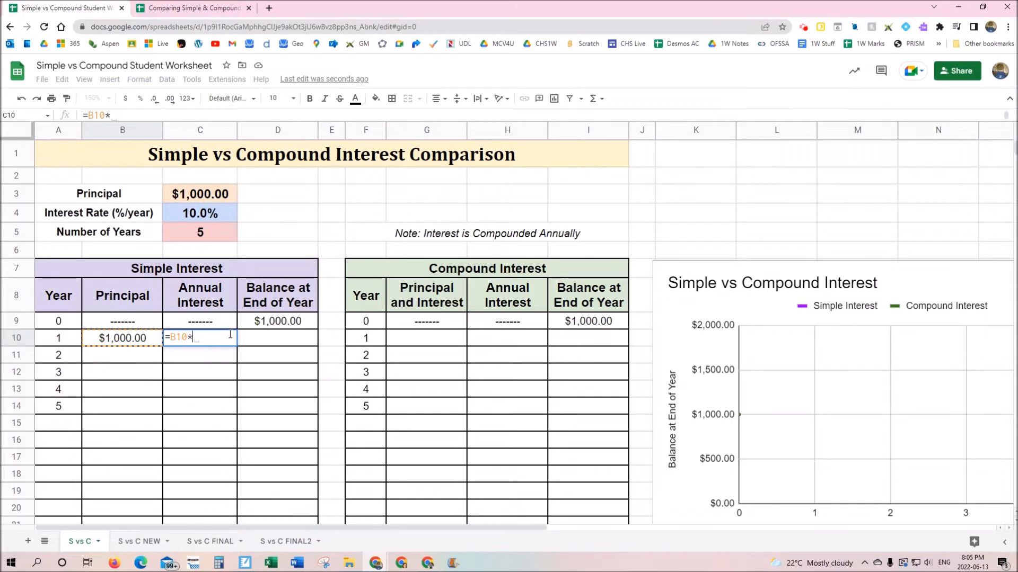
type("0.10")
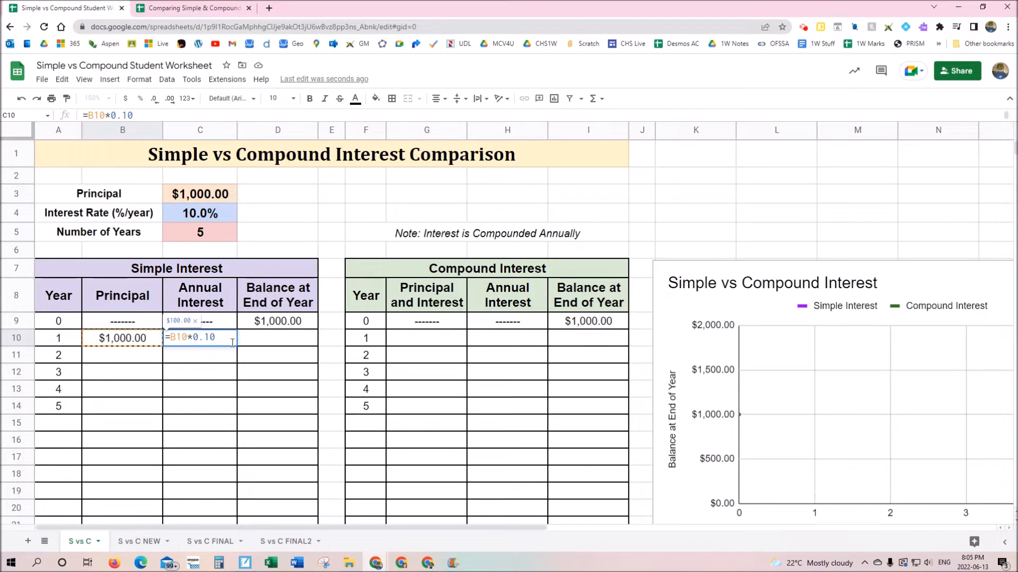
key("Return")
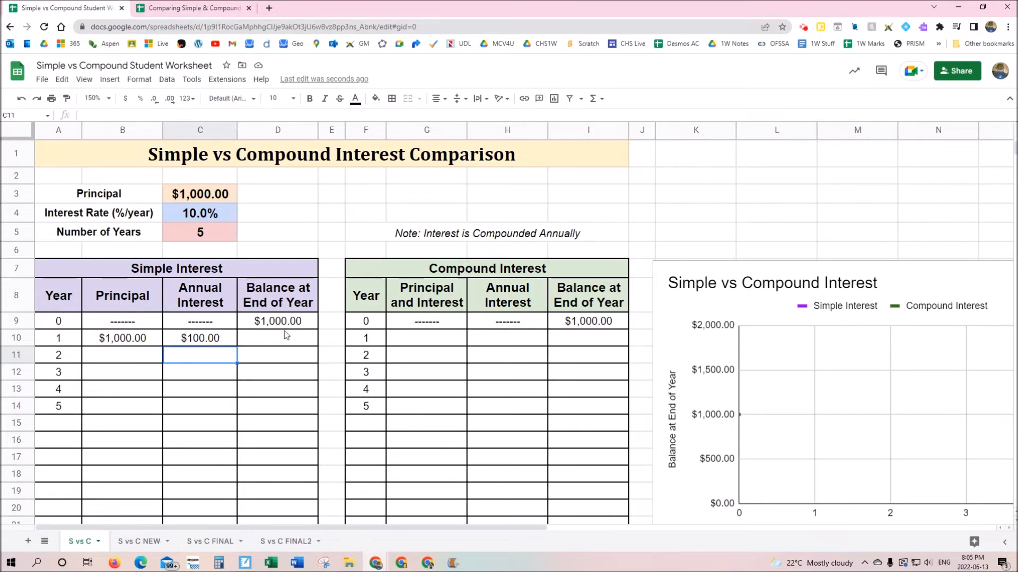
Enter =D9+C10 in D10 so year 1's simple balance reads $1,100.00
left_click(295, 323)
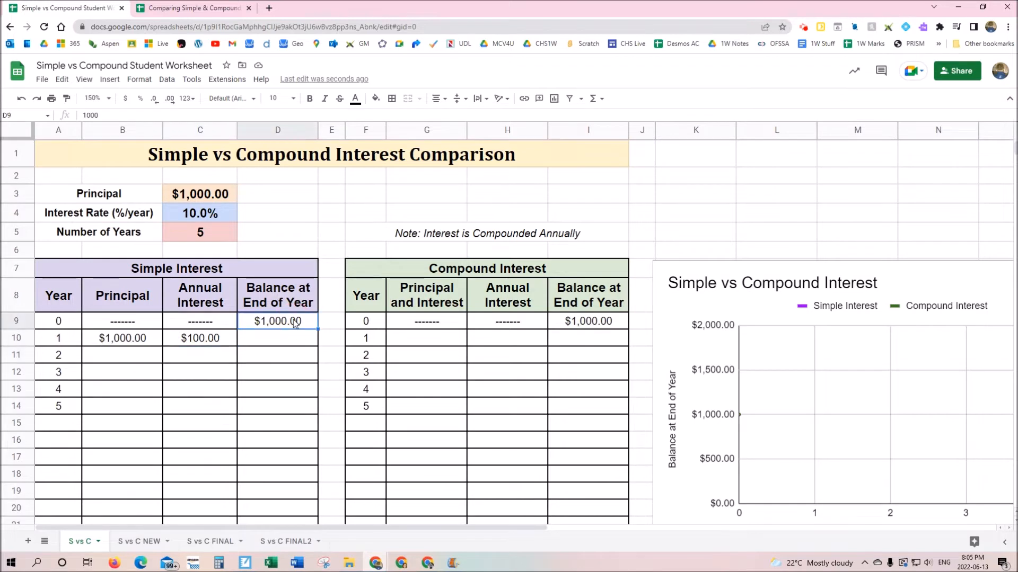
left_click(289, 342)
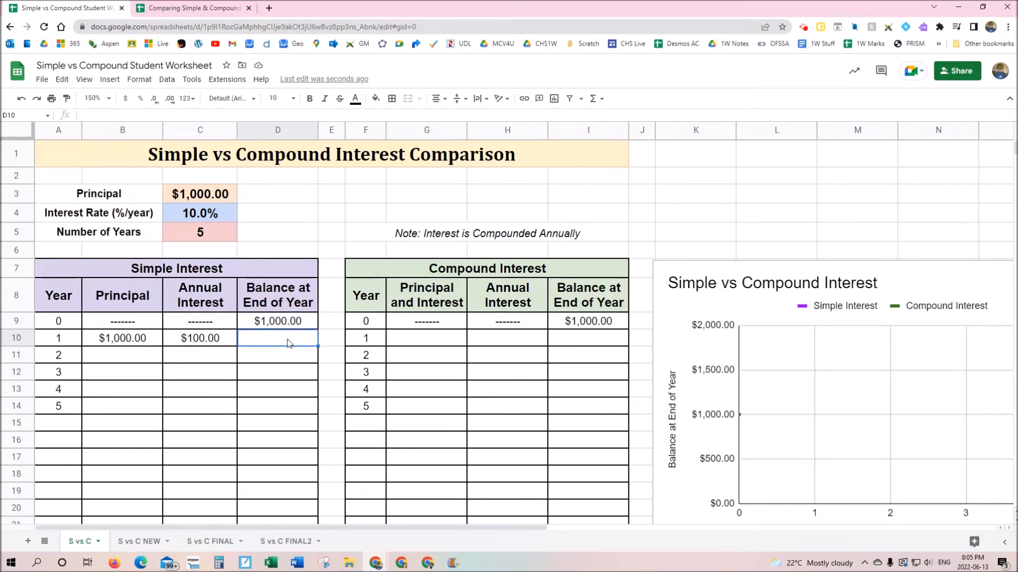
type("=")
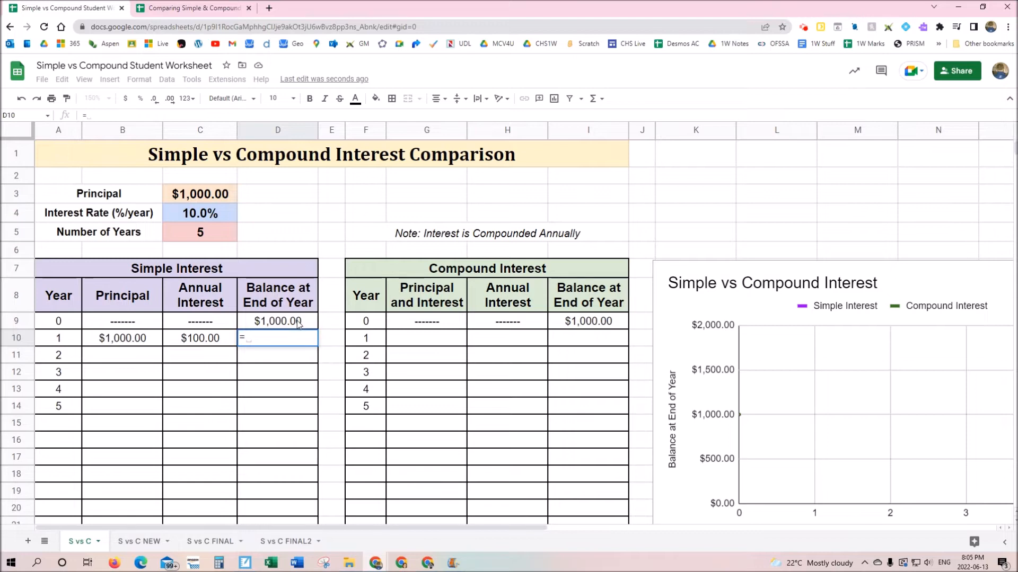
left_click(299, 325)
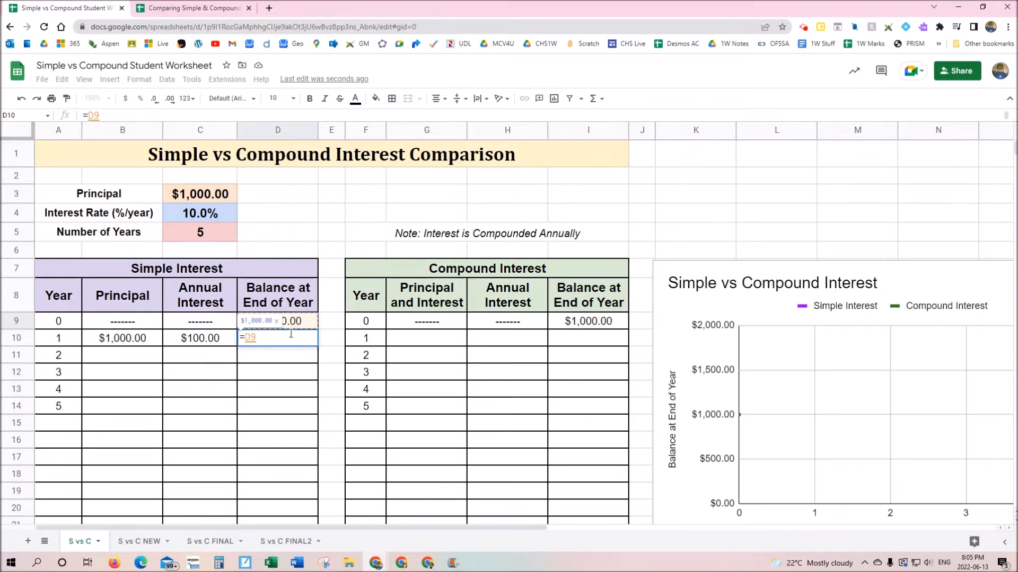
type("+")
left_click(210, 344)
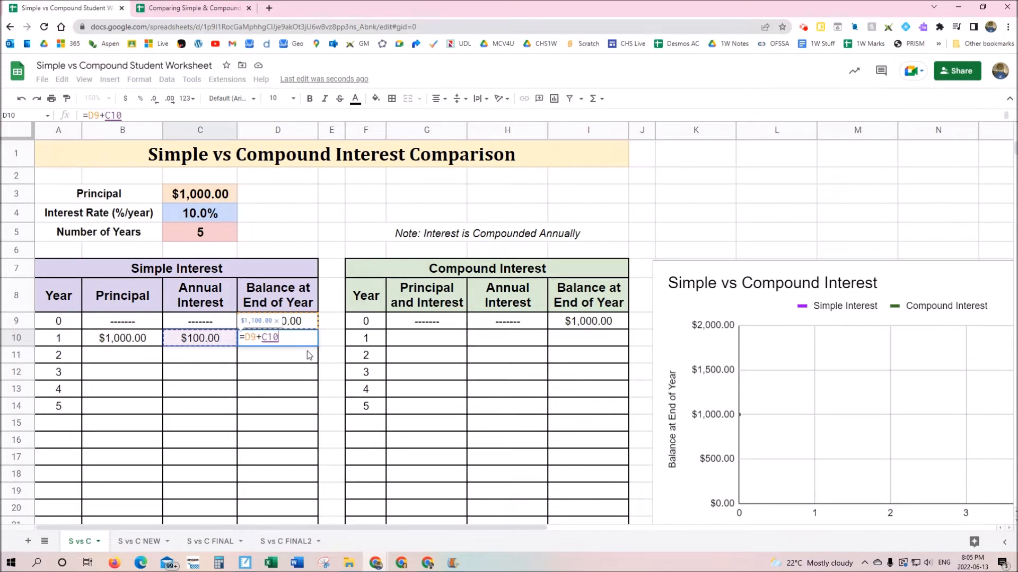
key("Return")
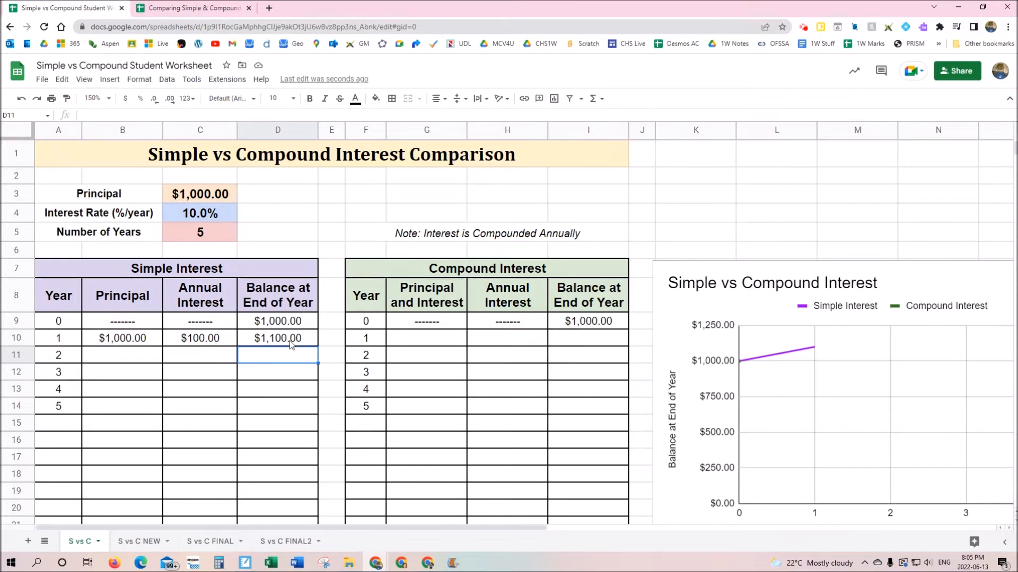
left_click(125, 357)
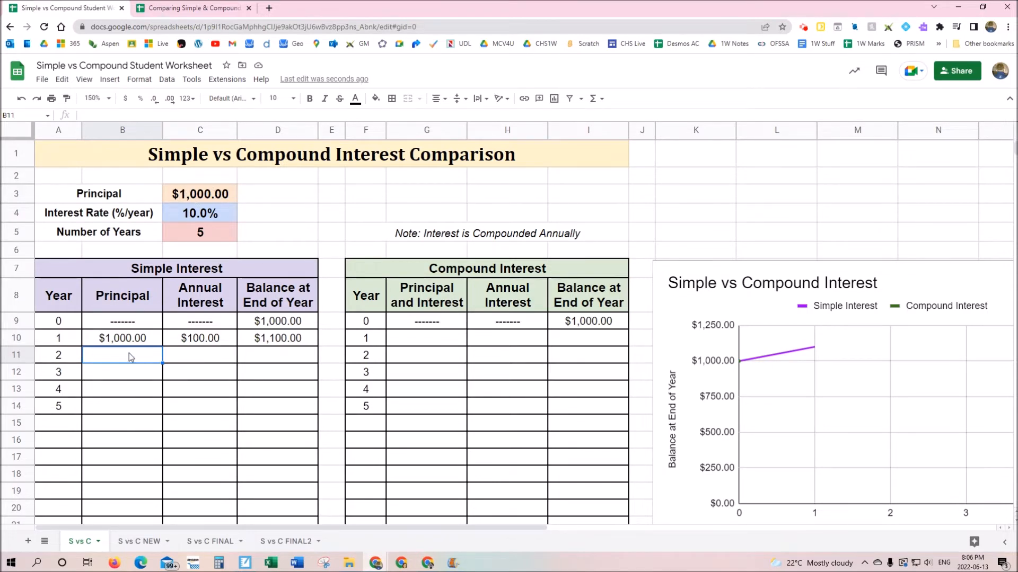
Enter year 2's 1000 principal in B11 and =B11*0.10 interest in C11
type("1000")
key("Return")
left_click(189, 359)
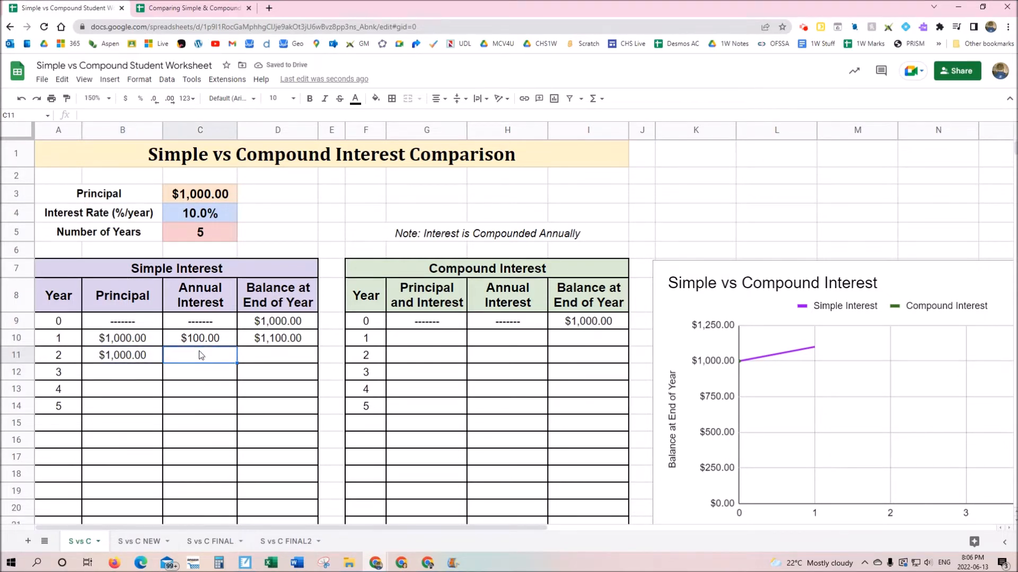
type("=")
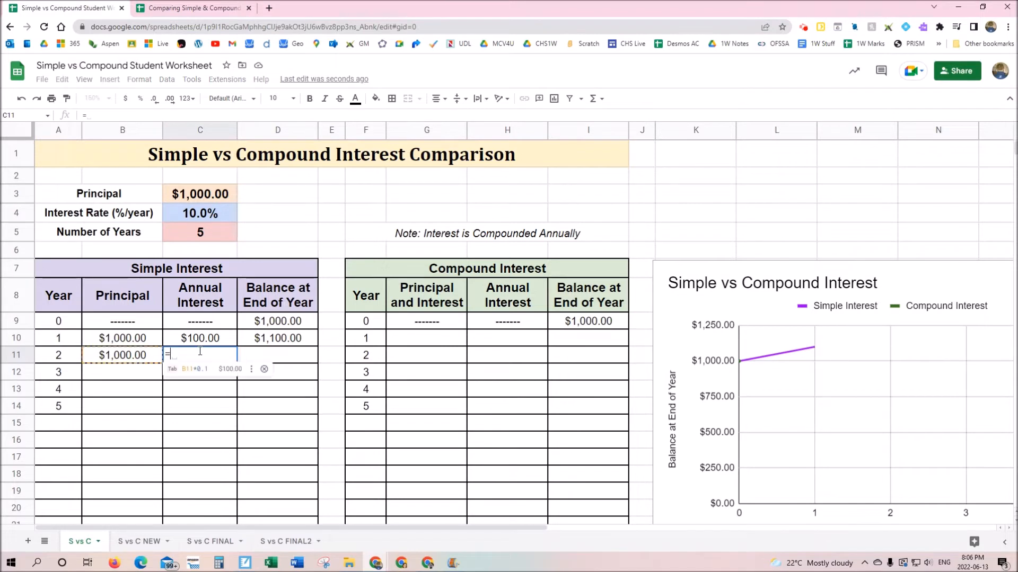
left_click(139, 359)
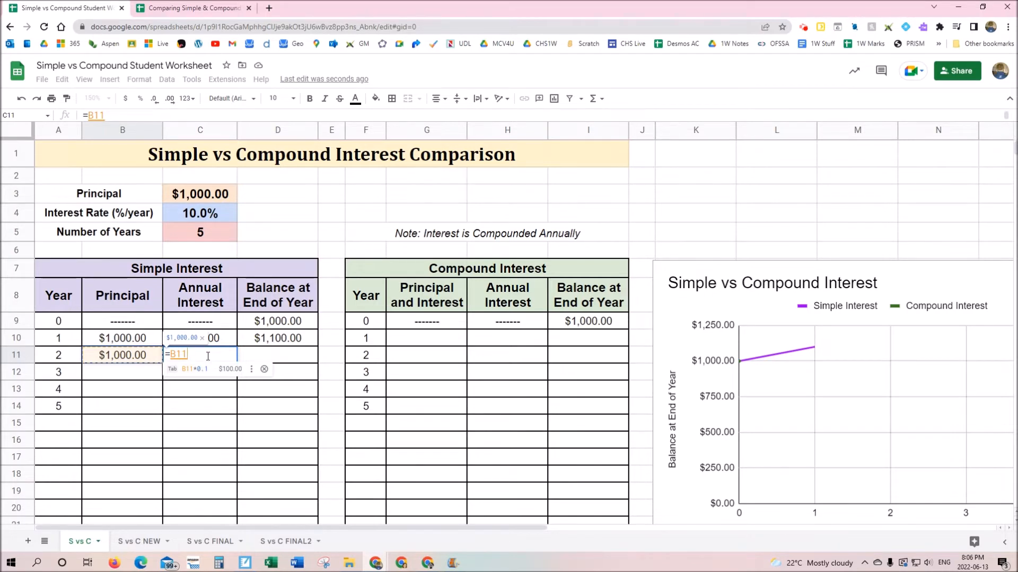
type("*0.10")
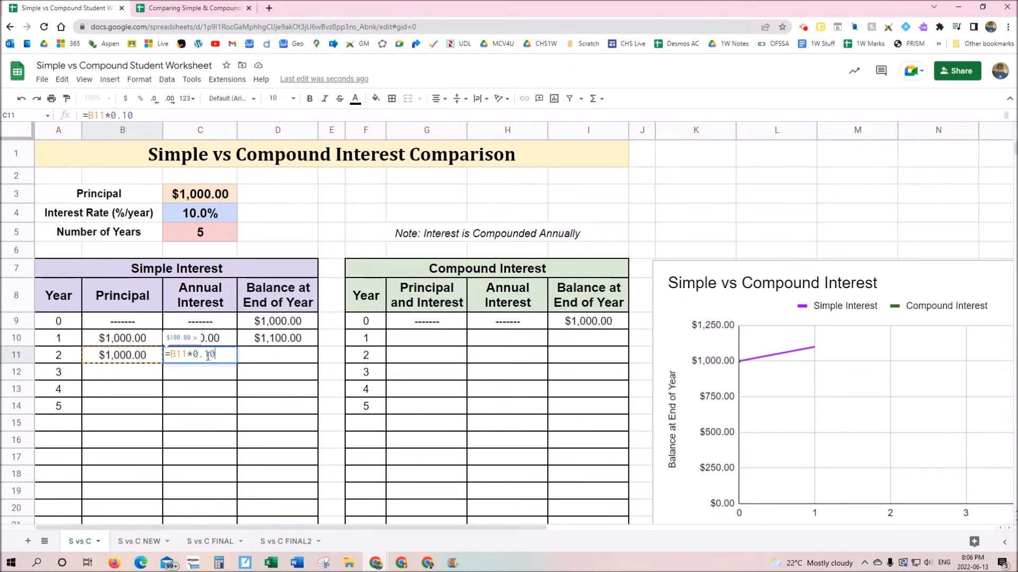
key("Return")
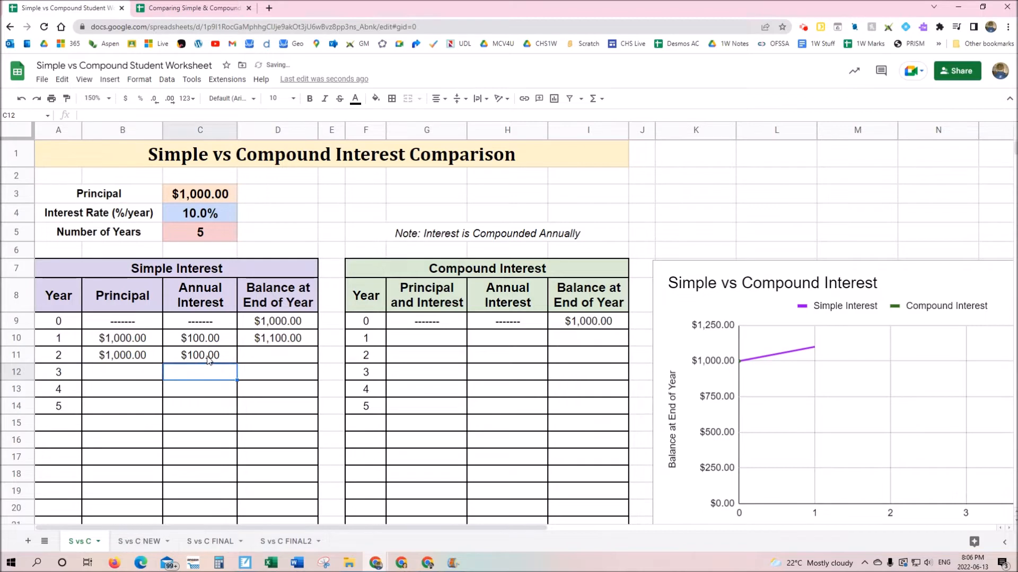
Accept the suggested =D10+C11 in D11 for a $1,200.00 year 2 balance
left_click(278, 352)
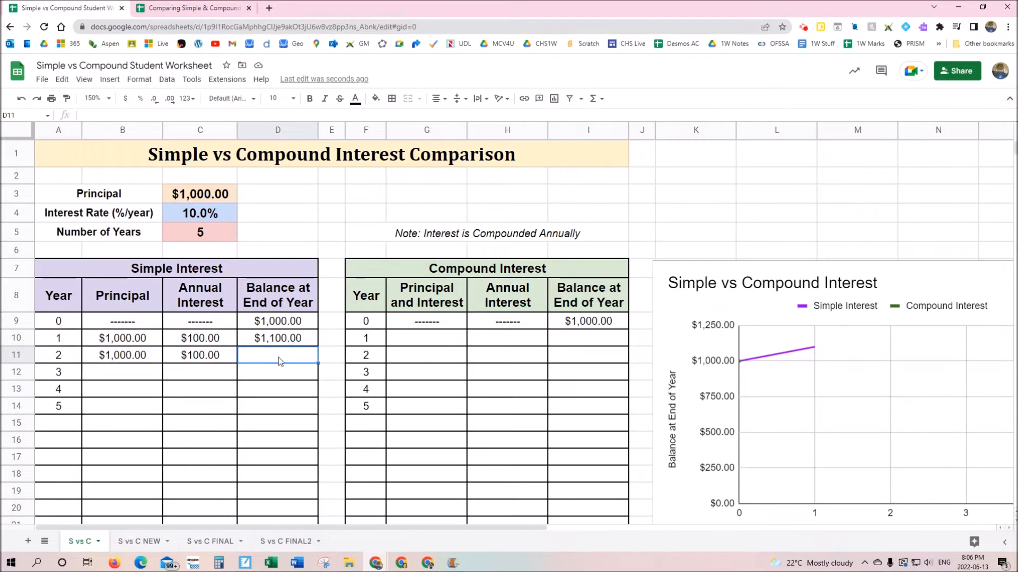
type("=")
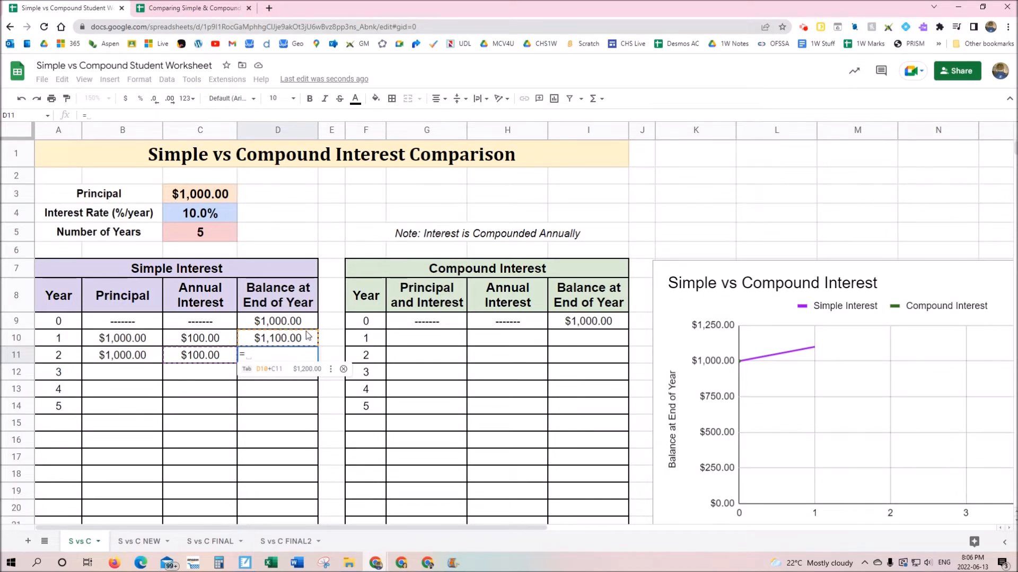
left_click(271, 370)
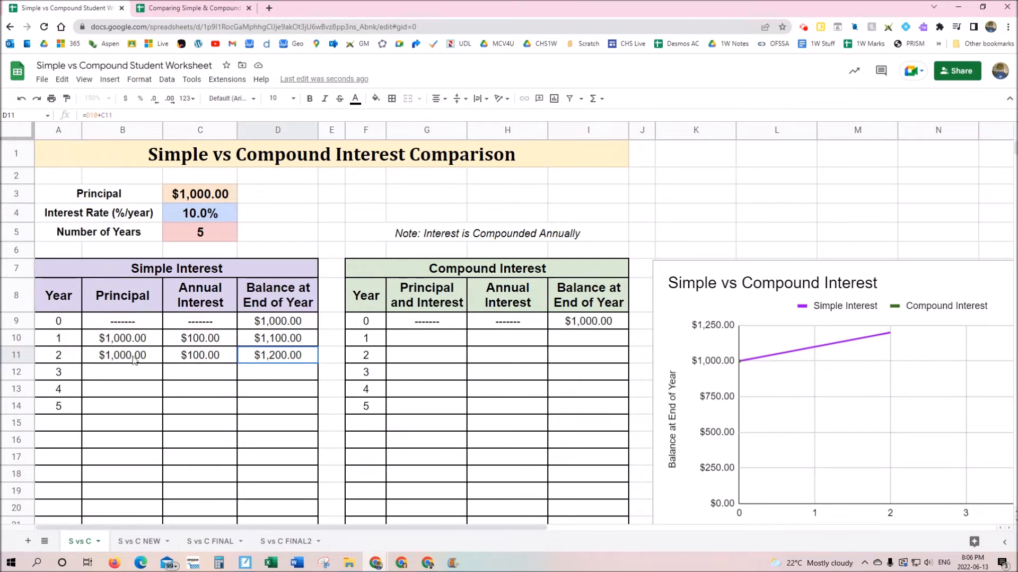
left_click_drag(134, 360, 288, 358)
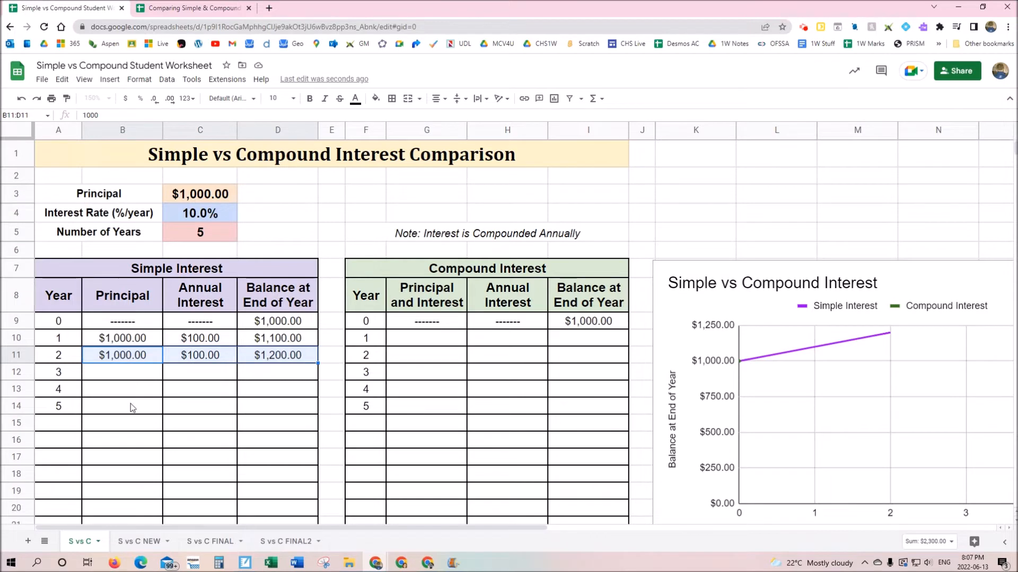
left_click_drag(129, 358, 274, 353)
left_click(318, 364)
left_click_drag(318, 363, 318, 413)
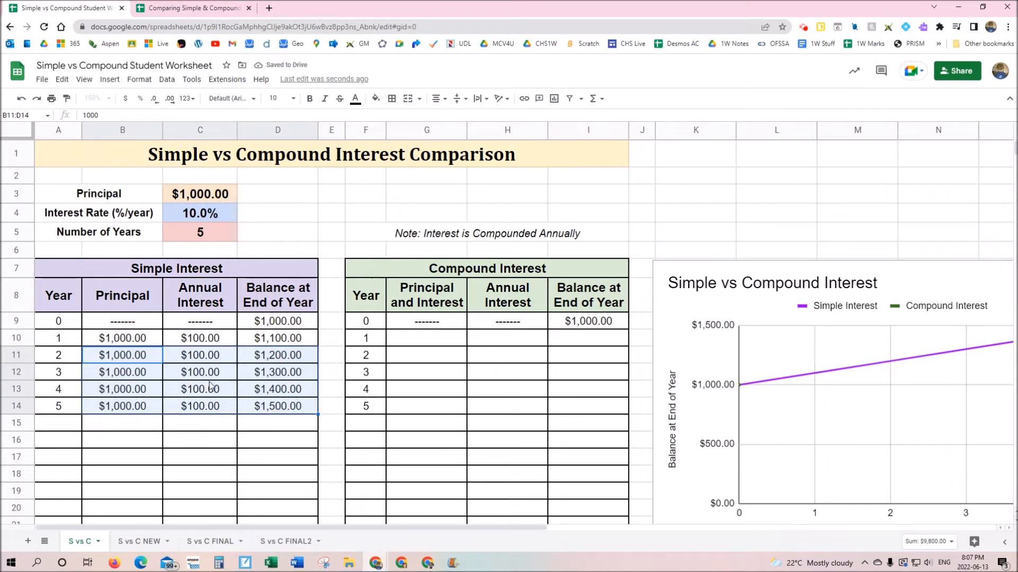
left_click(281, 413)
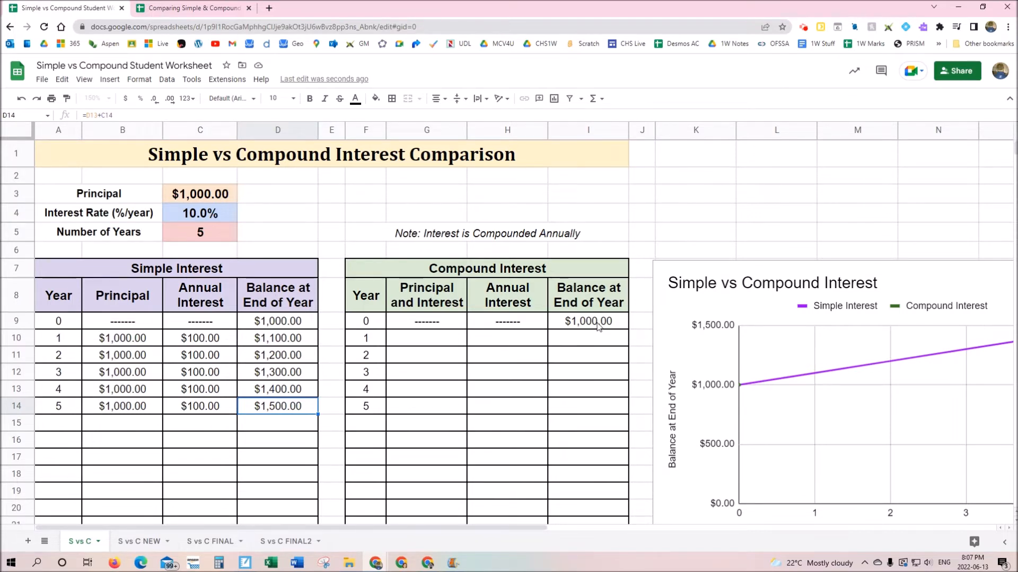
Enter 1000 as the compound table's year 1 principal in G10
left_click(440, 343)
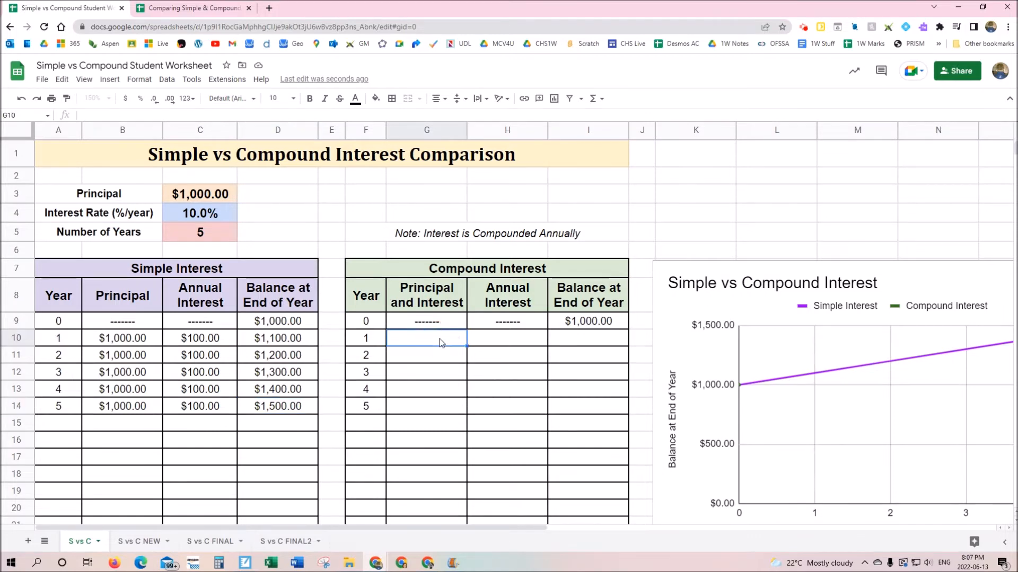
type("1000")
key("Return")
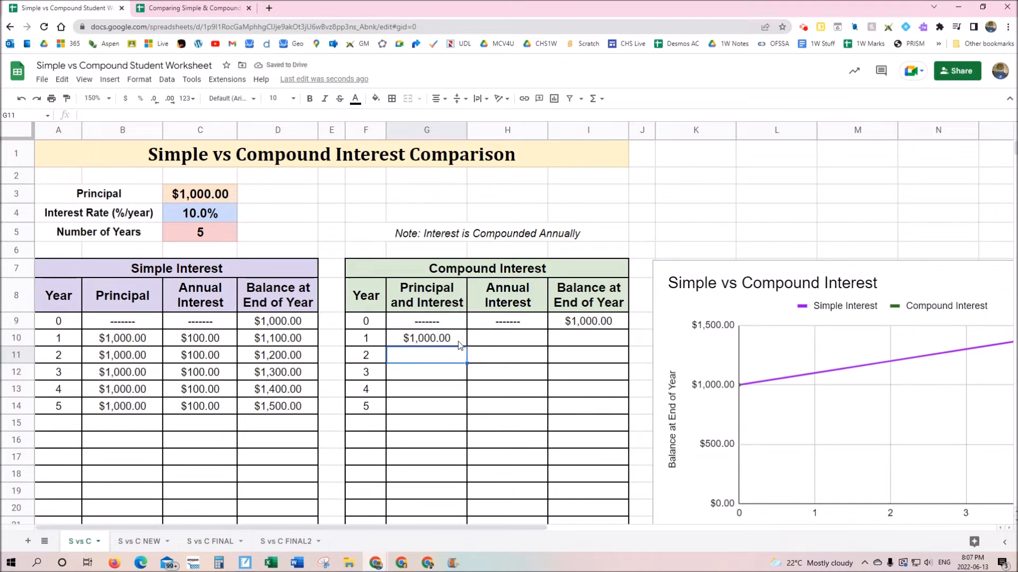
Enter =G10*0.10 in H10 for $100.00 of year 1 compound interest
left_click(513, 342)
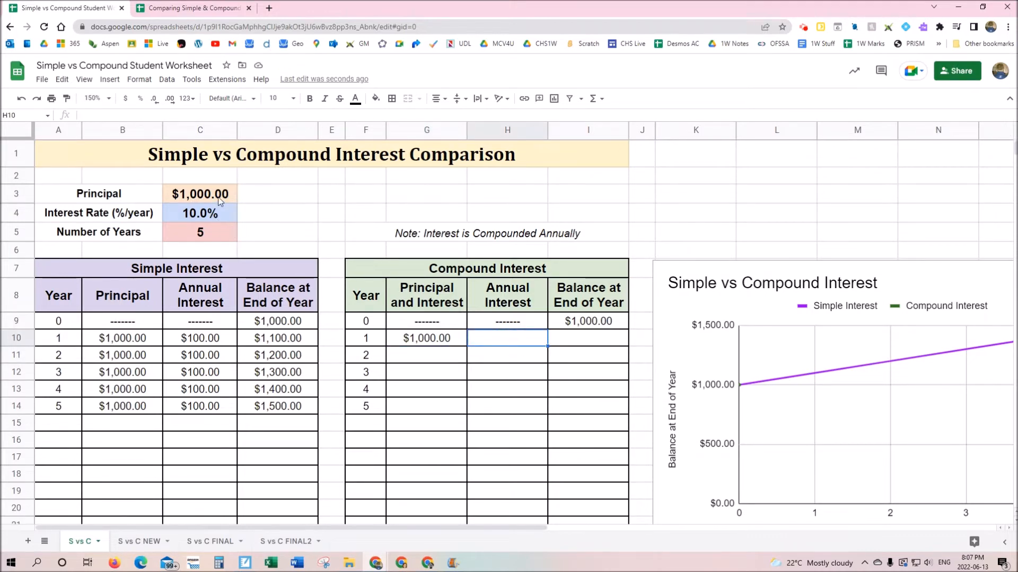
type("=")
left_click(445, 343)
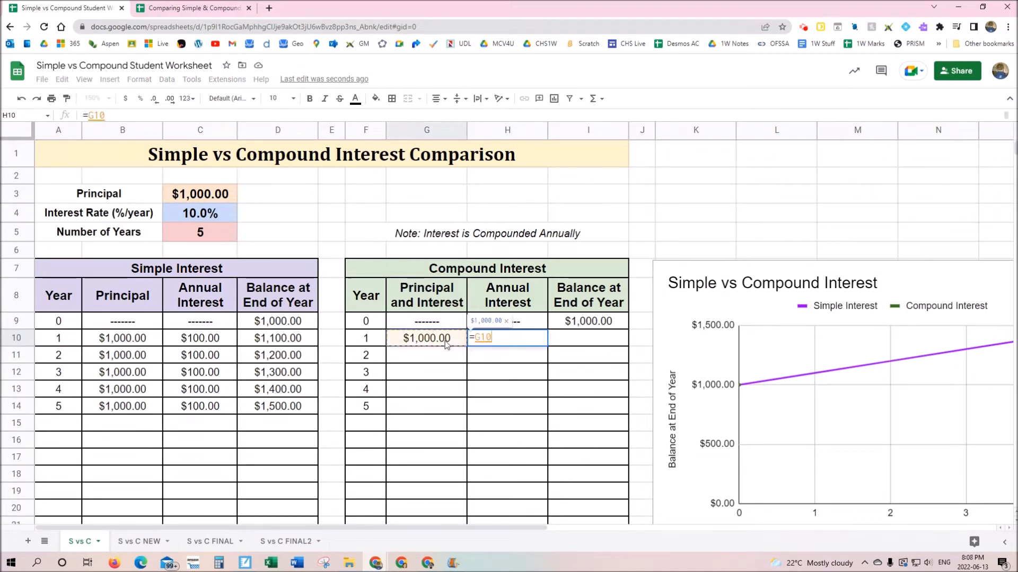
type("*")
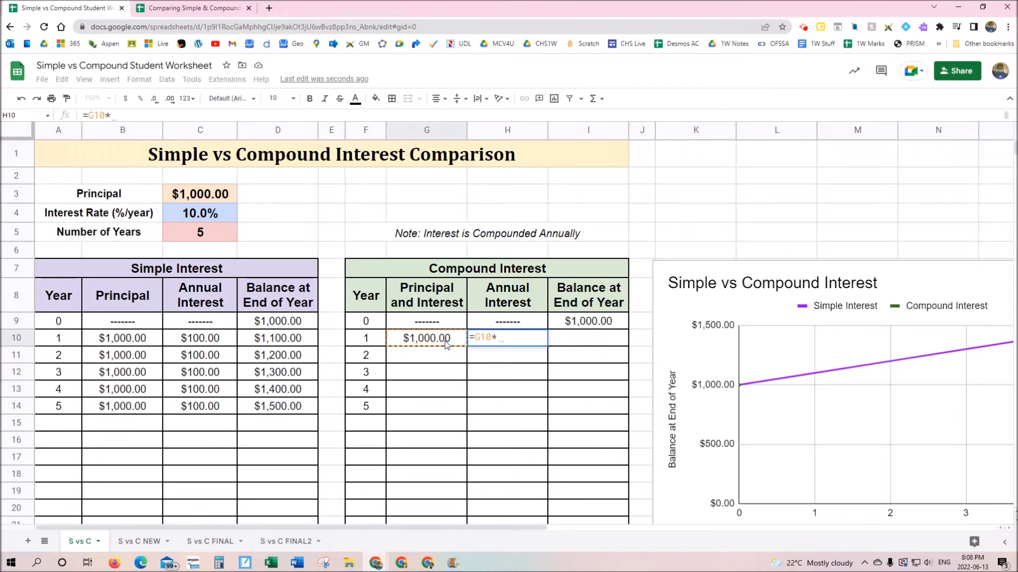
type("0.10")
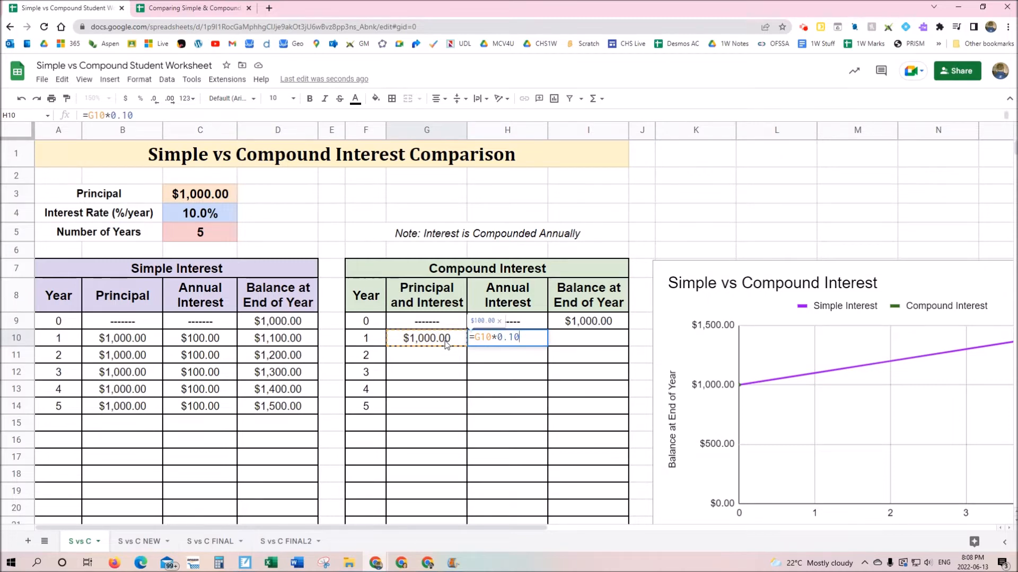
key("Return")
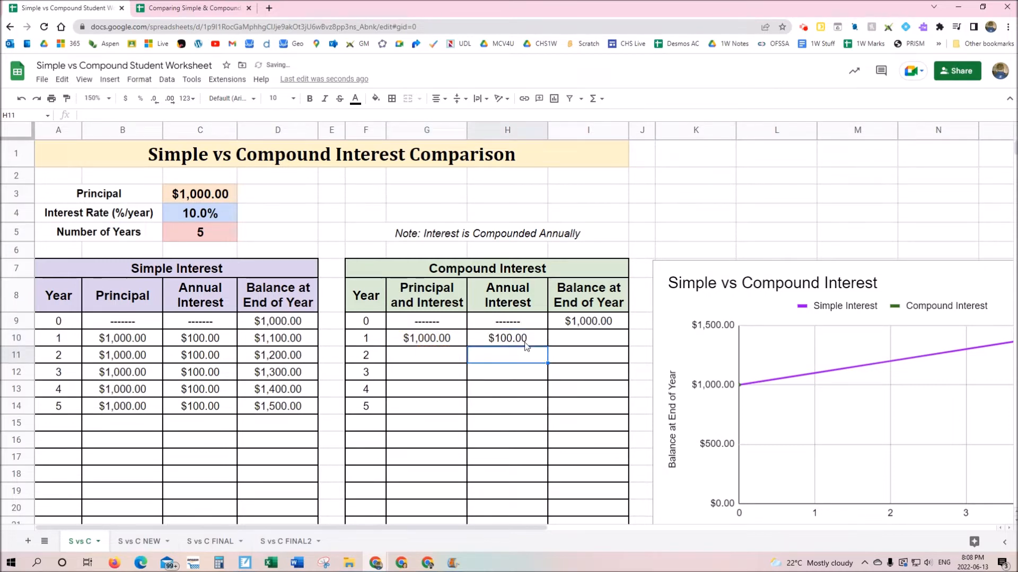
left_click(599, 324)
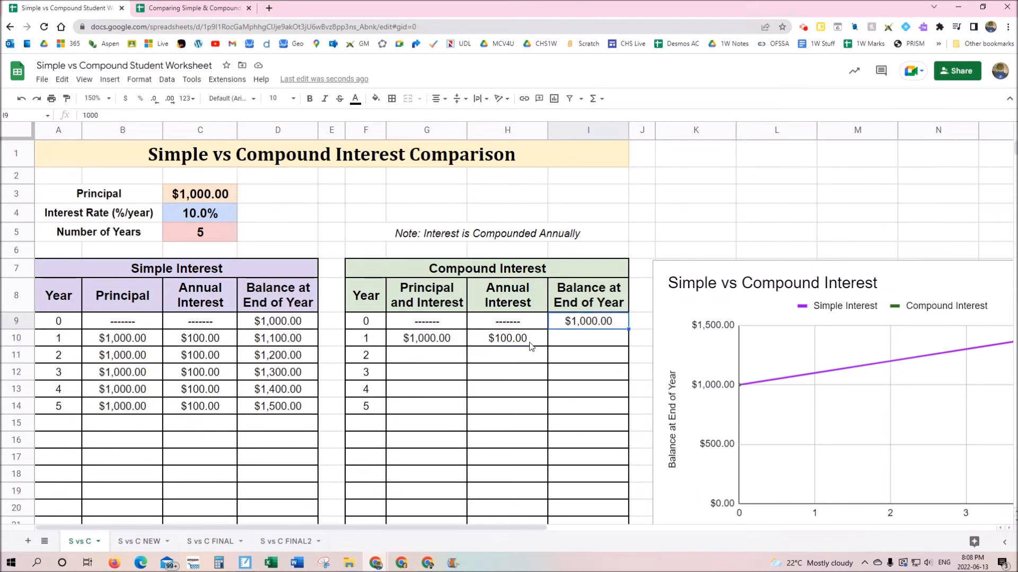
Enter =I9+H10 in I10 so the compound year 1 balance is $1,100.00
left_click(579, 344)
type("=")
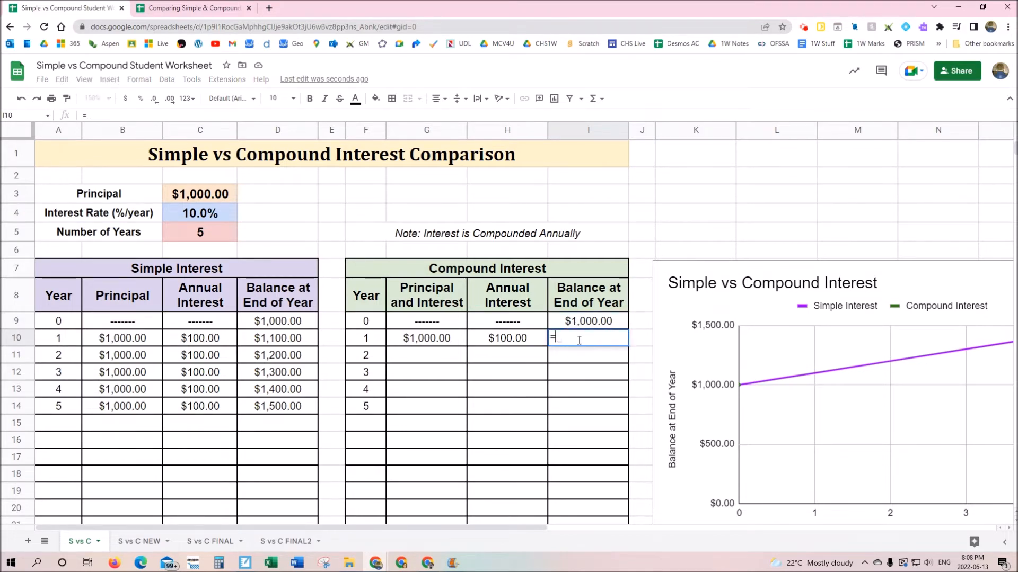
left_click(579, 321)
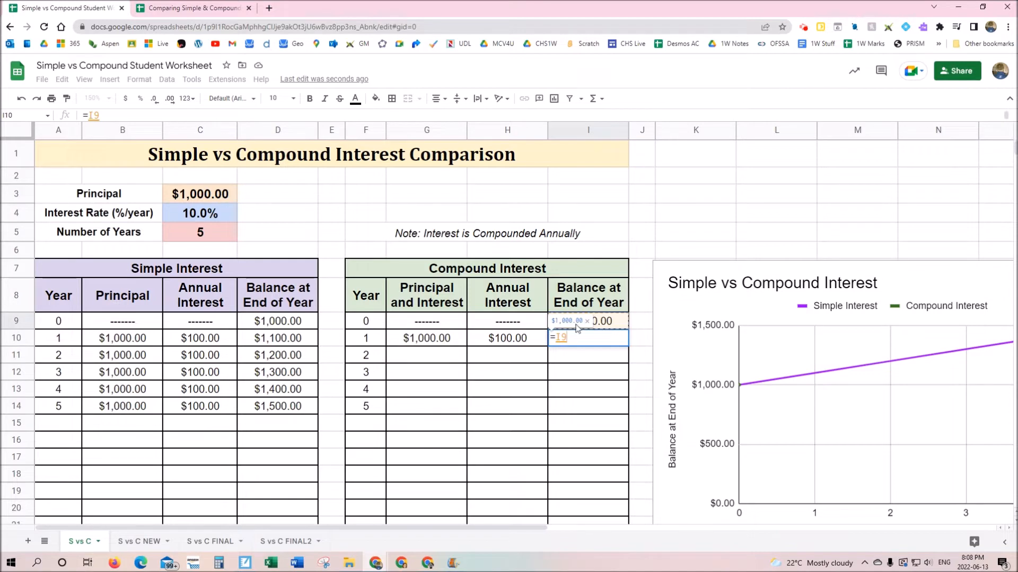
type("+")
left_click(518, 343)
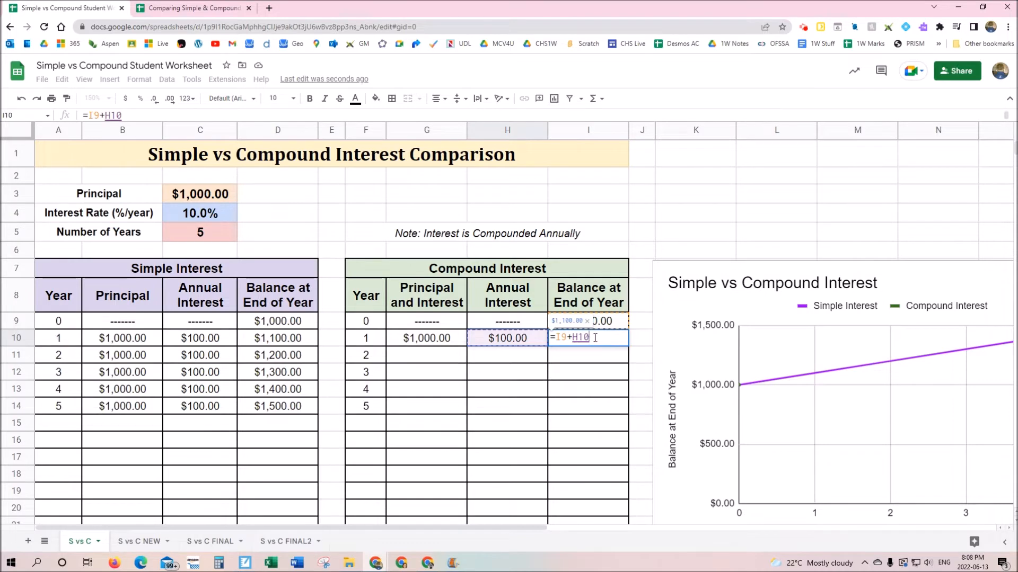
key("Return")
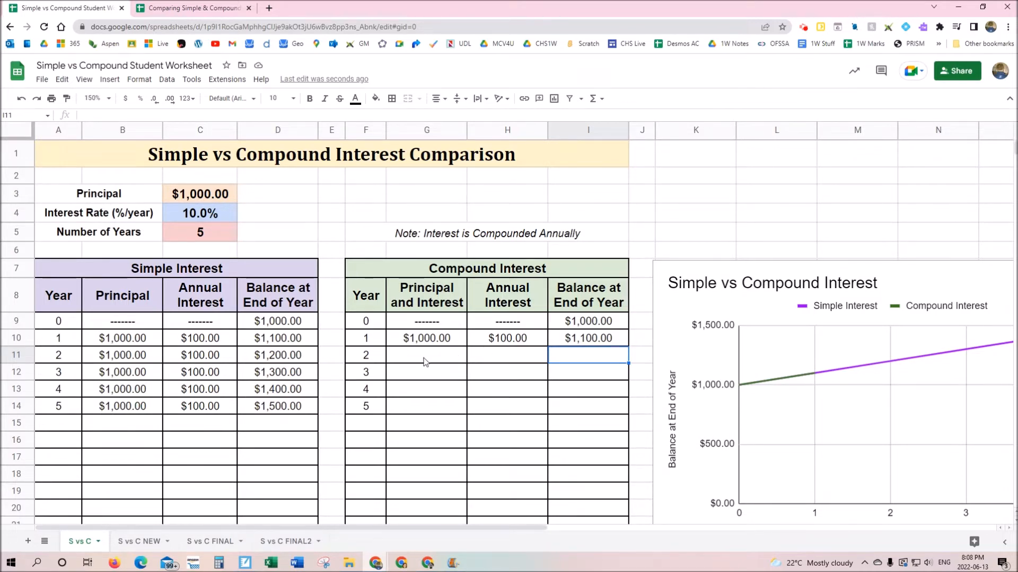
left_click(606, 340)
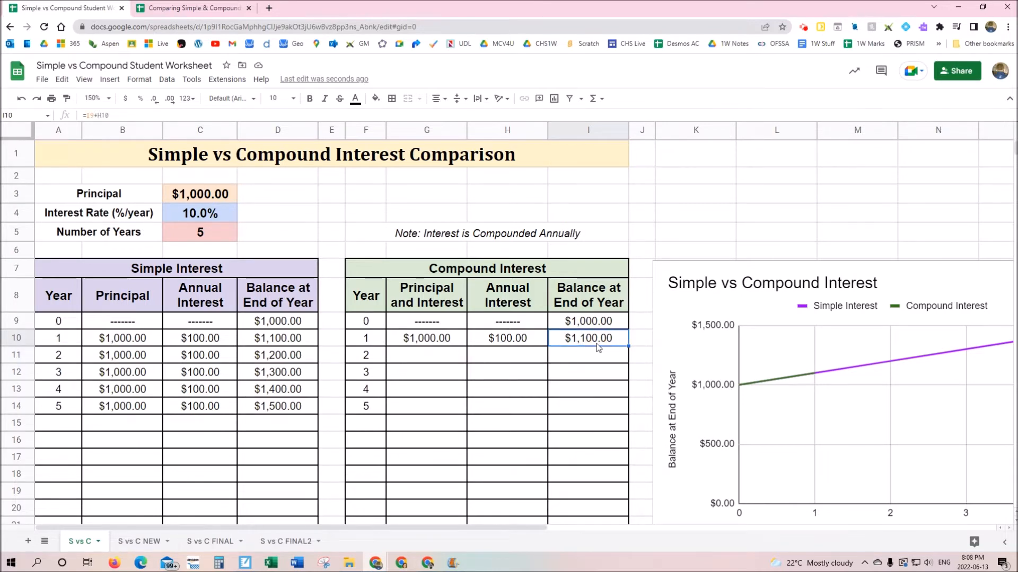
Carry year 1's balance into year 2's principal with =I10 in G11
left_click(437, 357)
type("=")
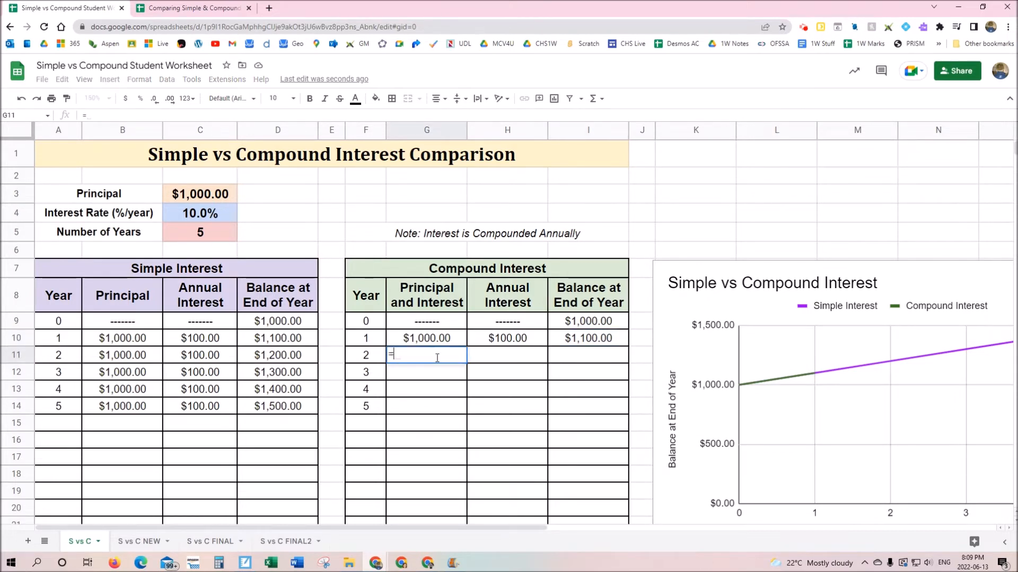
left_click(581, 341)
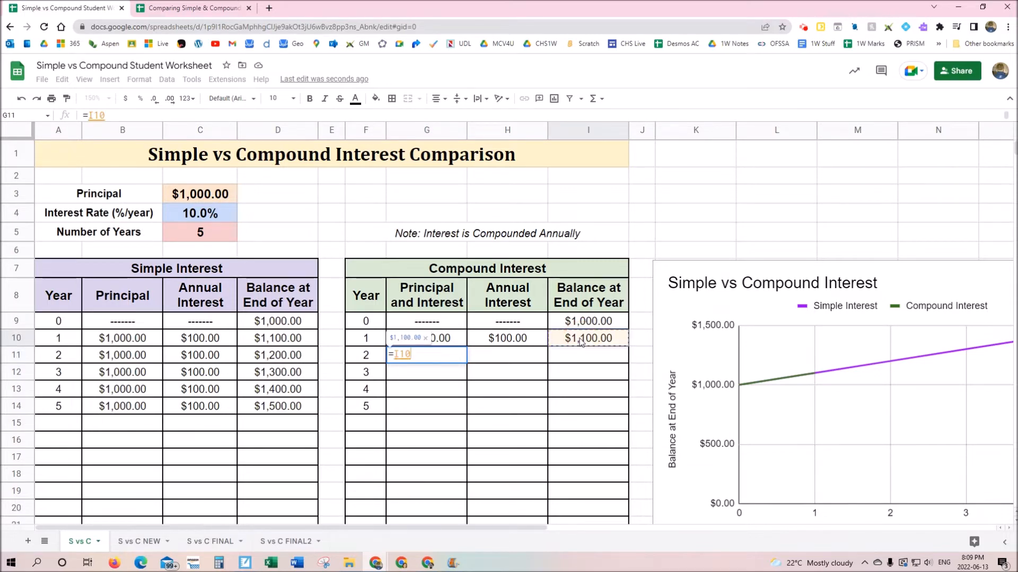
key("Return")
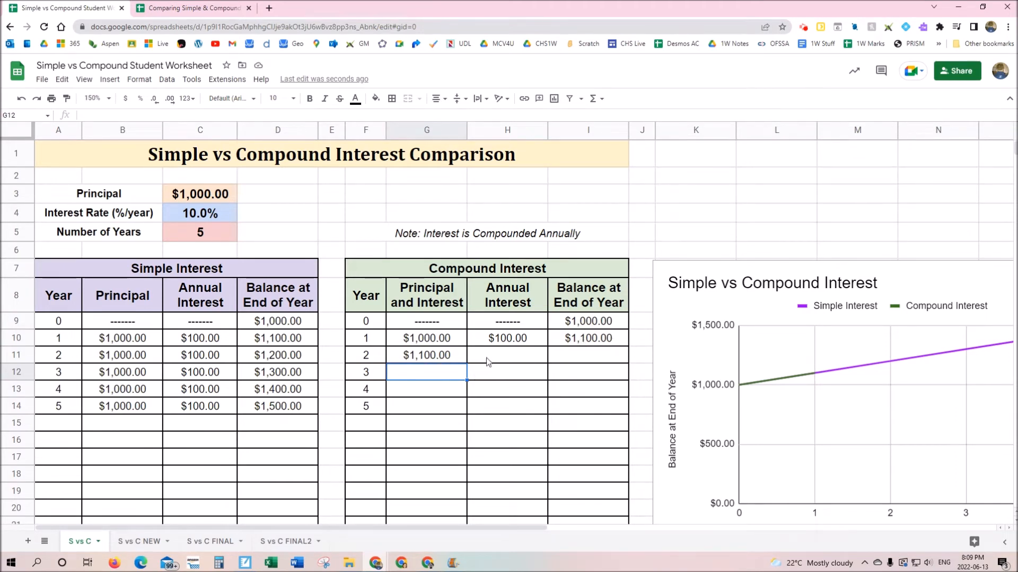
Enter =G11*0.10 in H11 for $110.00 of year 2 interest
left_click(528, 342)
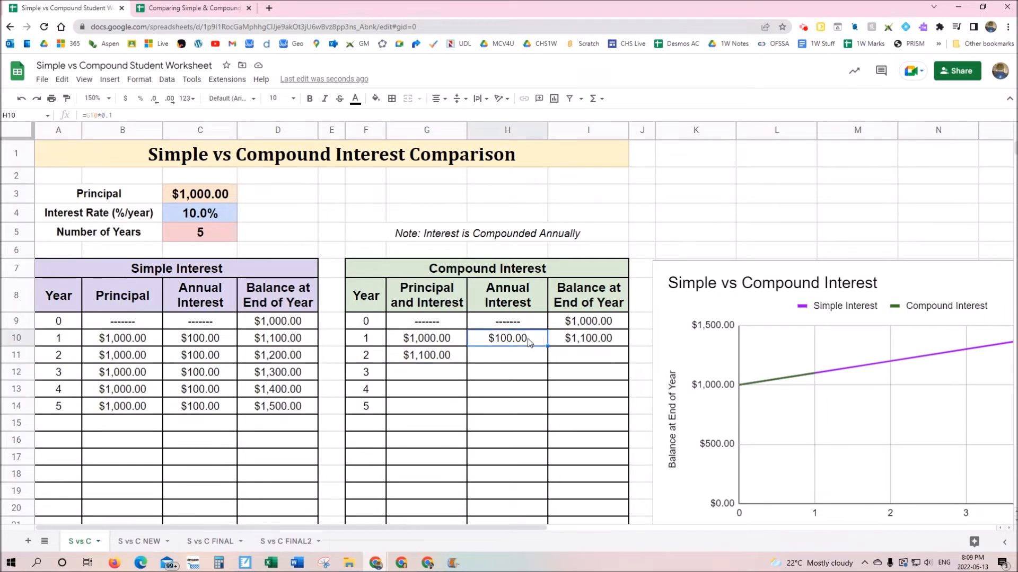
left_click(516, 363)
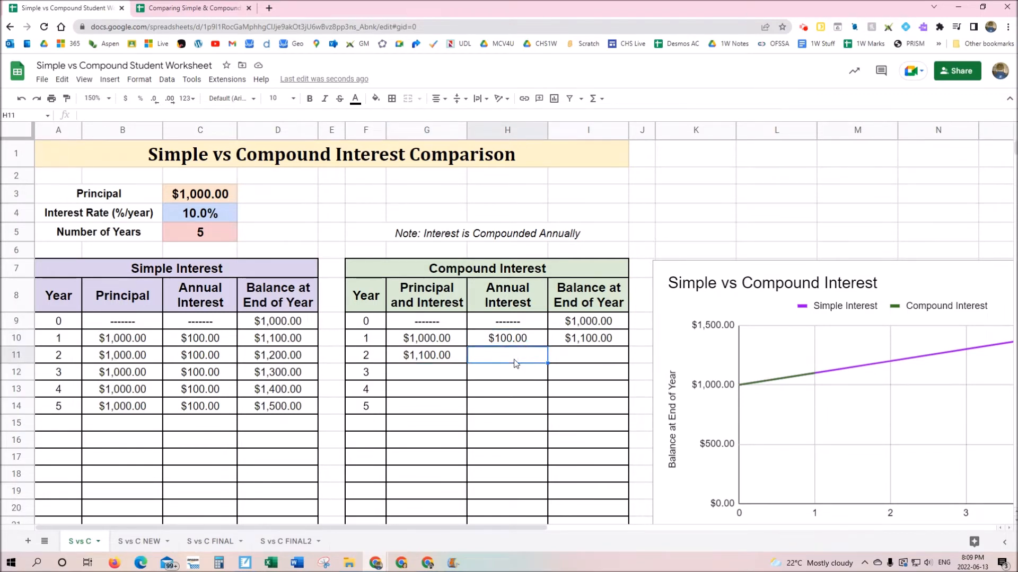
type("=")
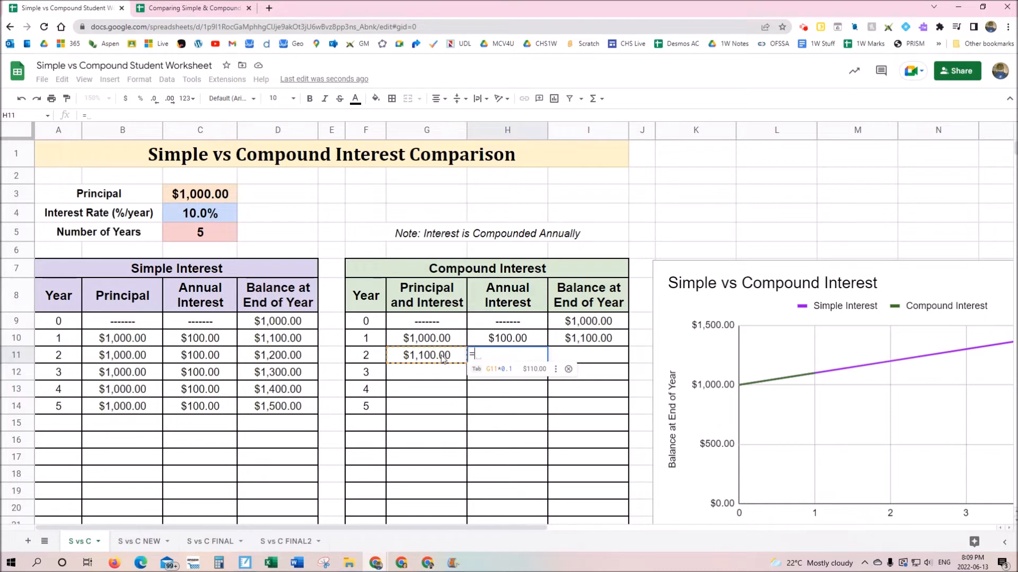
left_click(444, 360)
type("*0.10")
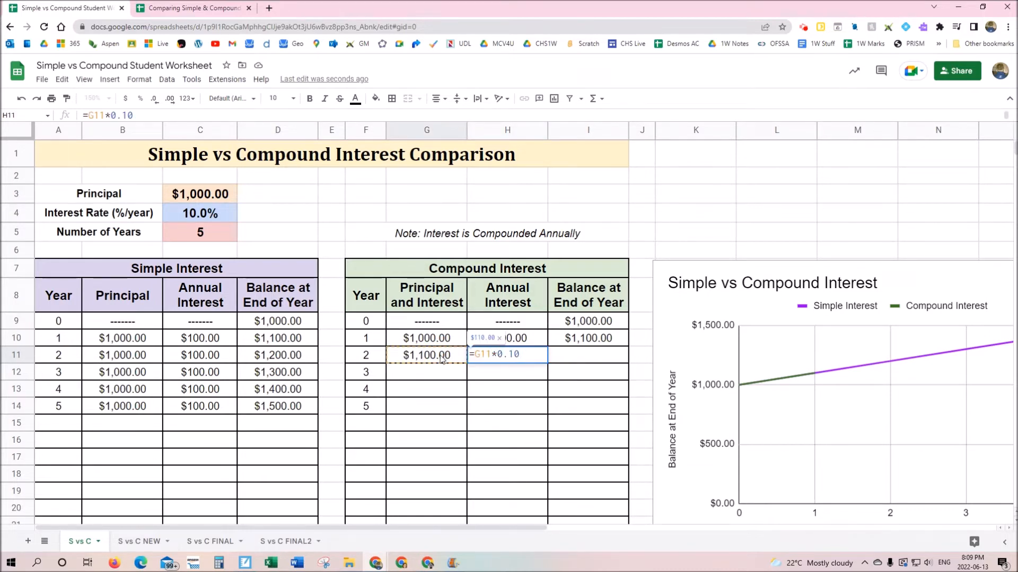
key("Return")
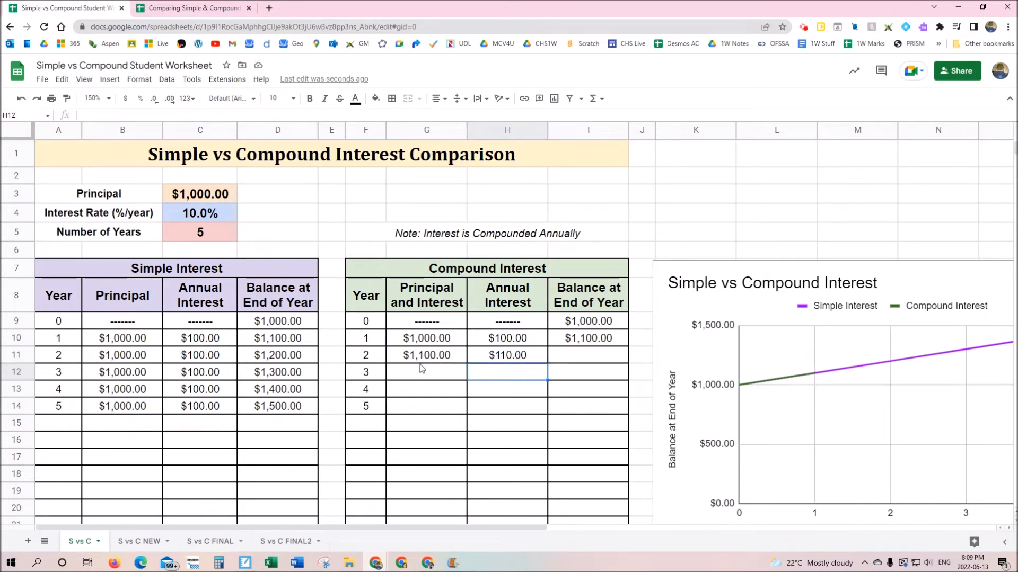
Enter =I10+H11 in I11 for a $1,210.00 year 2 compound balance
left_click(589, 359)
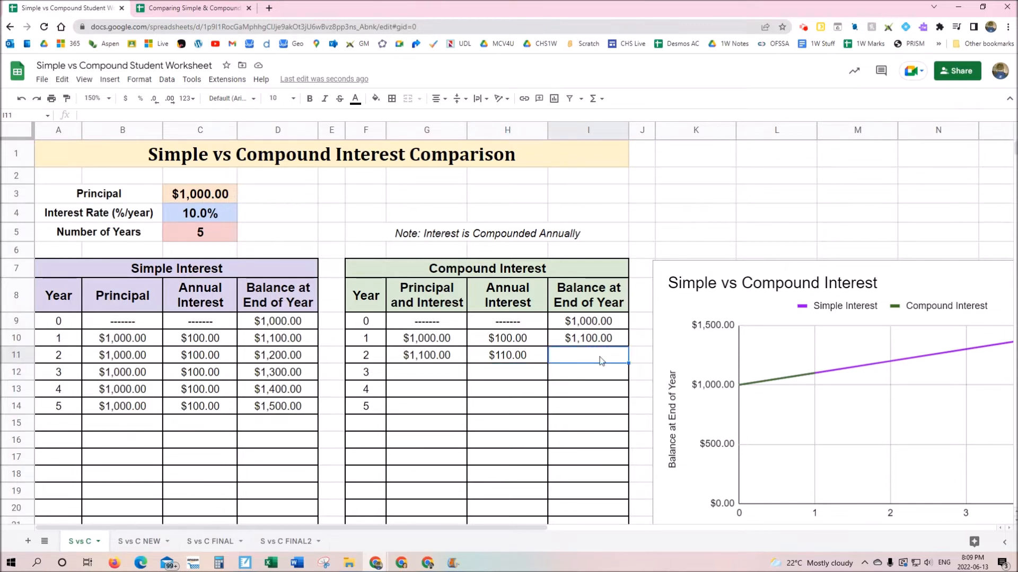
type("=")
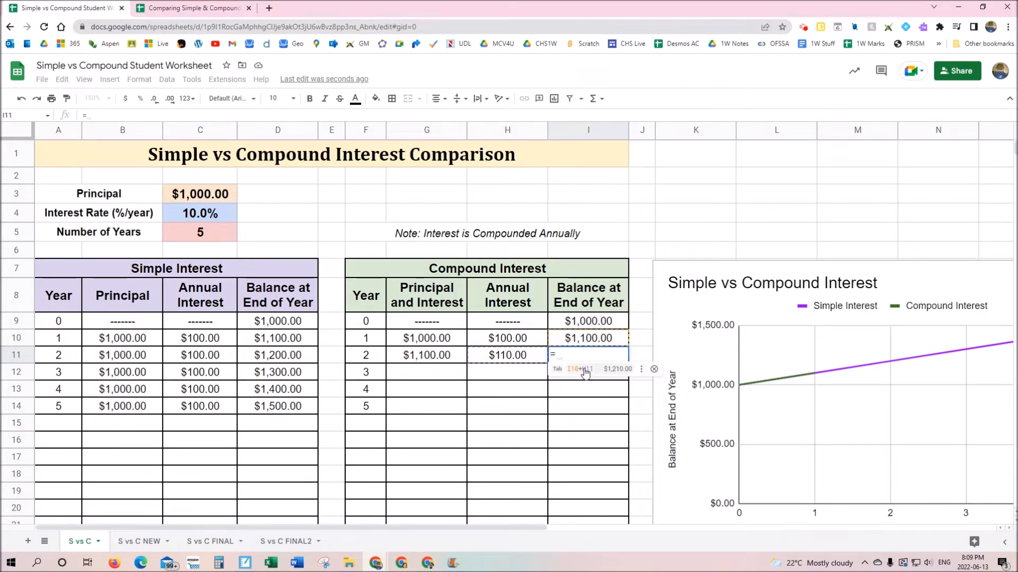
left_click(594, 341)
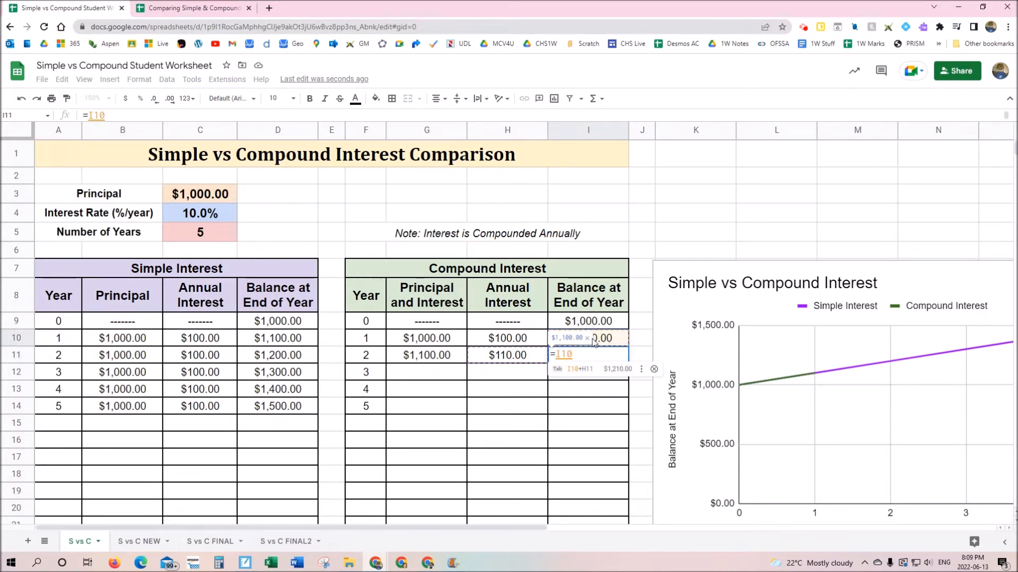
type("+")
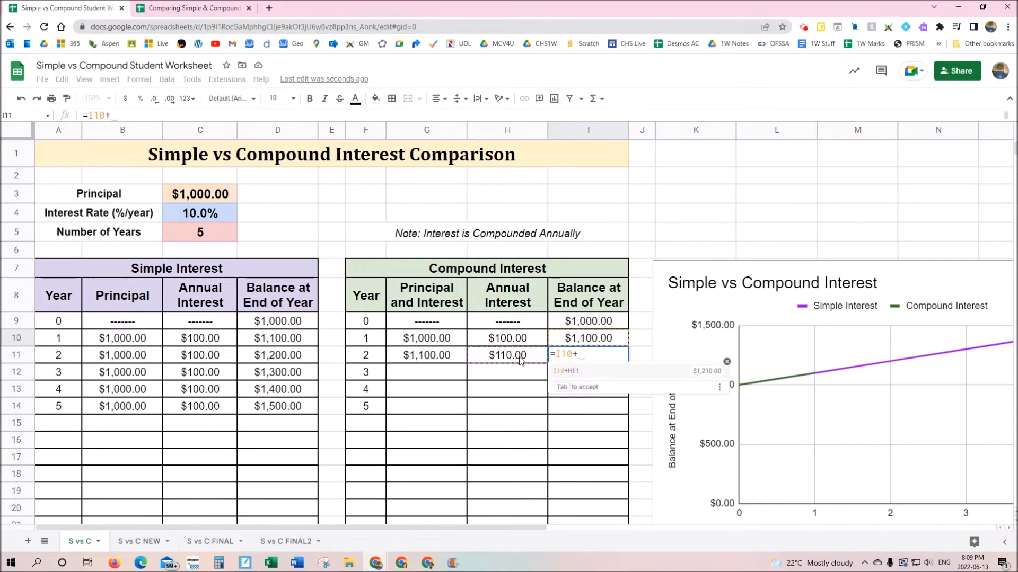
left_click(521, 361)
key("Return")
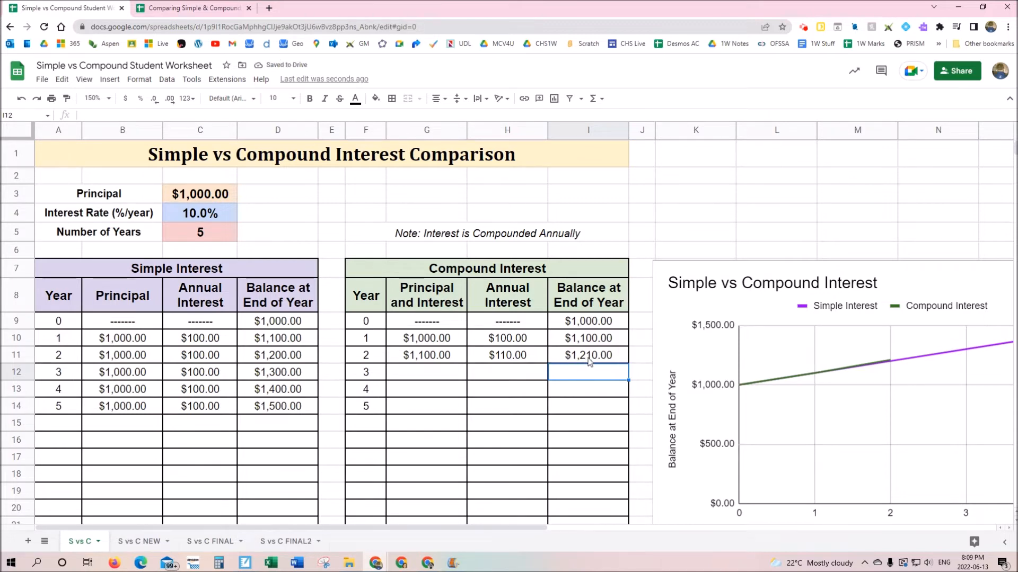
left_click(449, 358)
Fill G11:I11 down to row 14 so year 5's compound balance reaches $1,610.51
left_click_drag(449, 357, 588, 358)
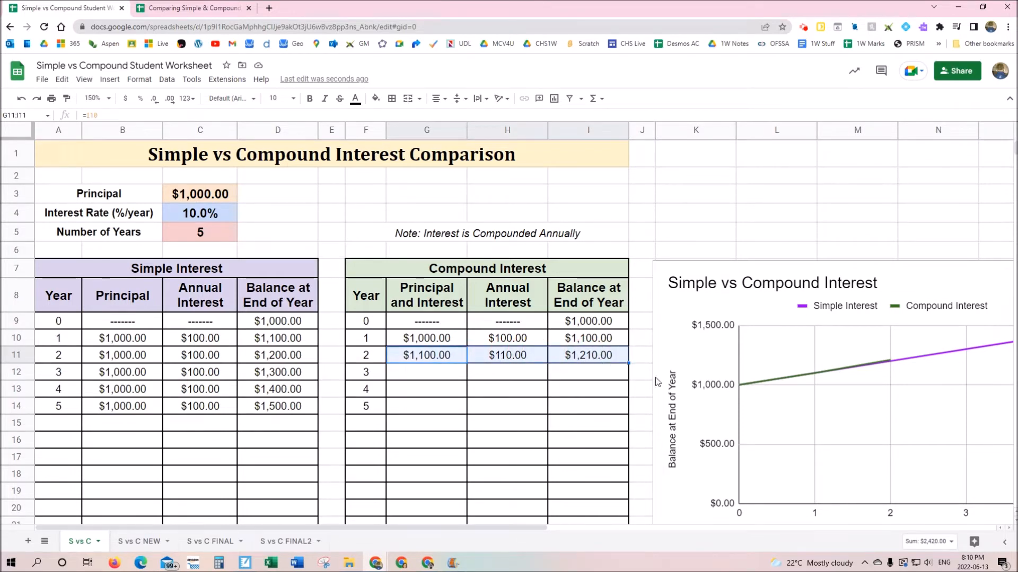
left_click_drag(628, 364, 628, 414)
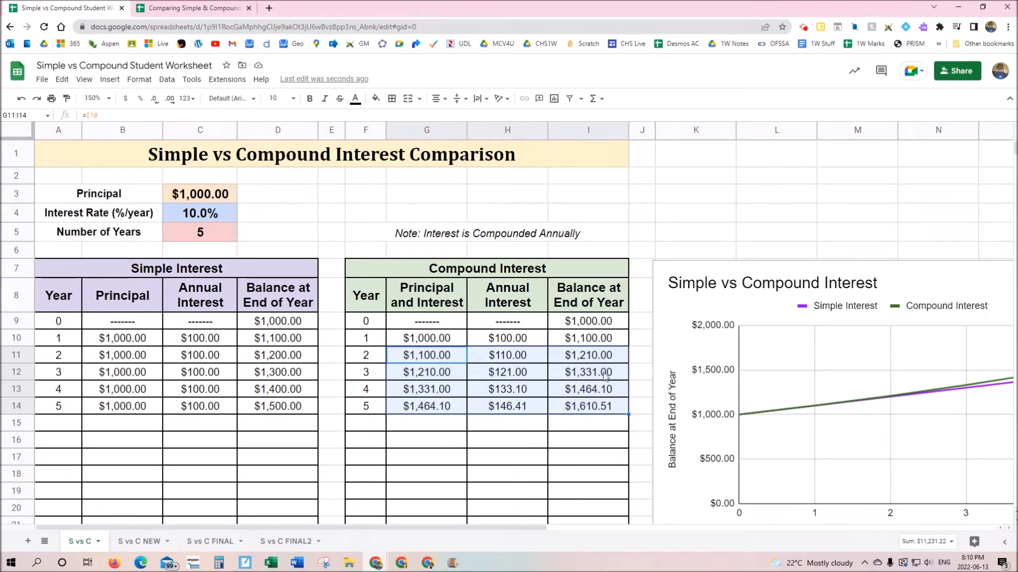
left_click(98, 98)
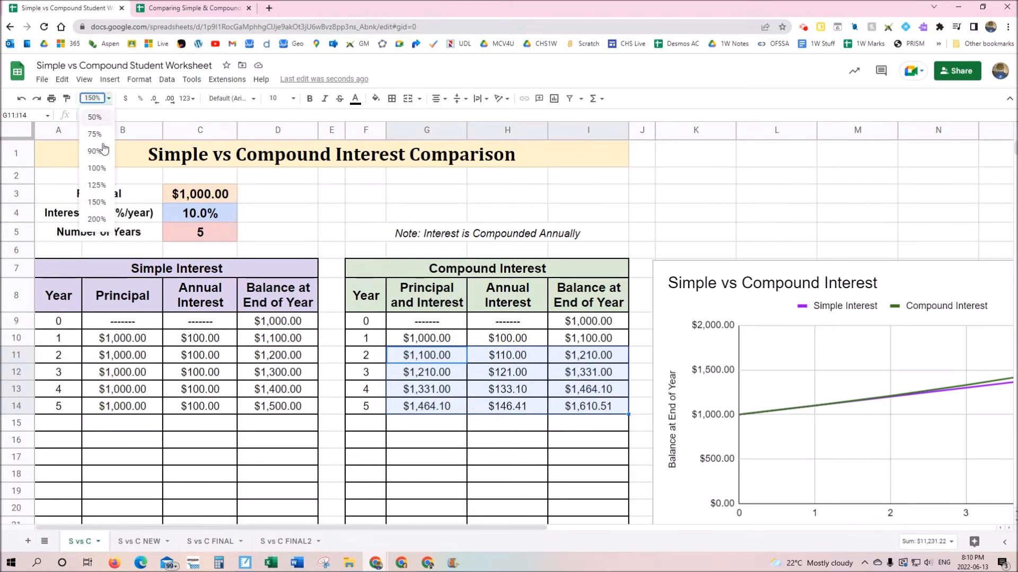
Zoom to 125%, check the final balance and You Earn formulas, then show the $110.51 answer slide full screen
left_click(101, 182)
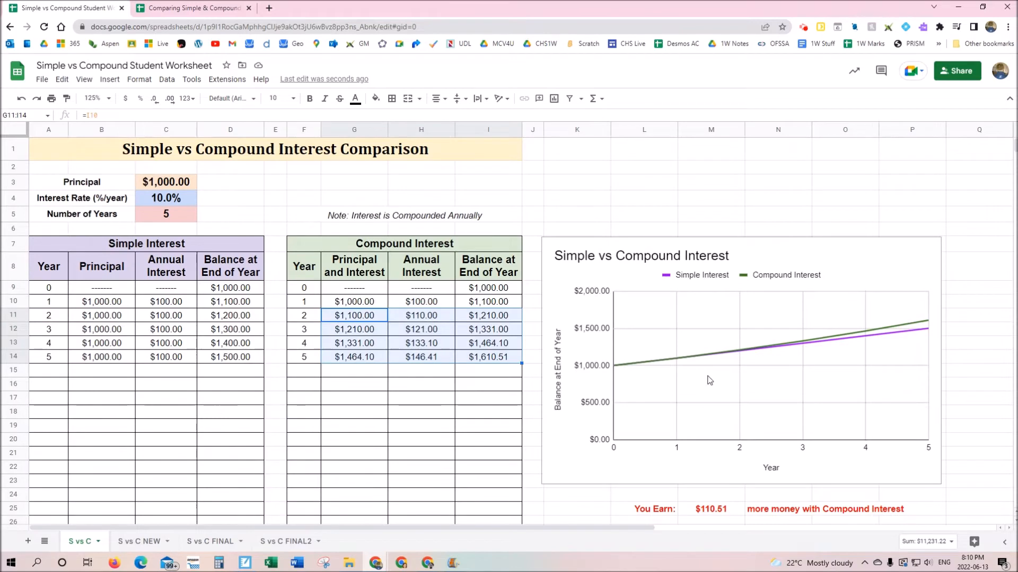
left_click(443, 412)
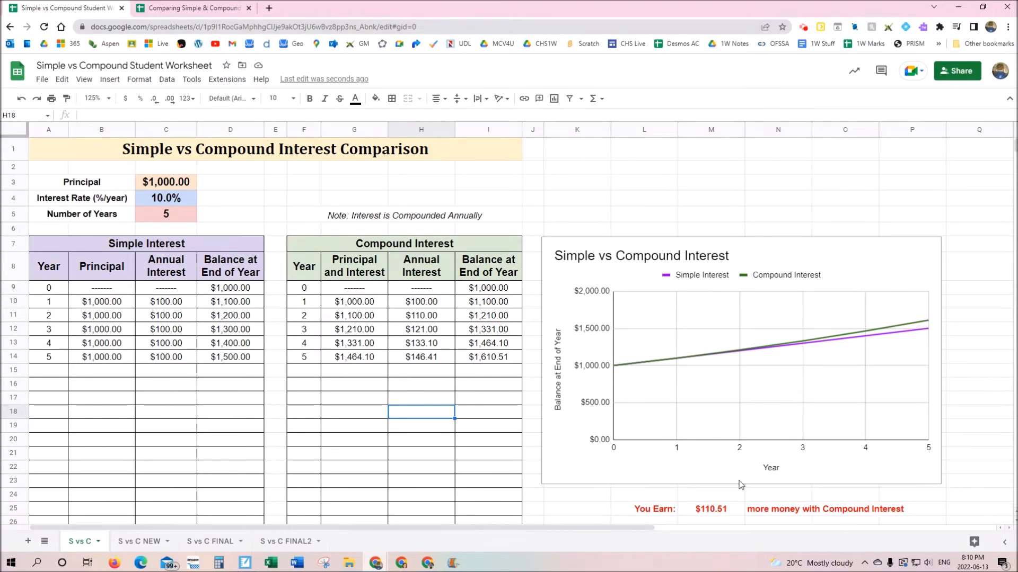
left_click(485, 360)
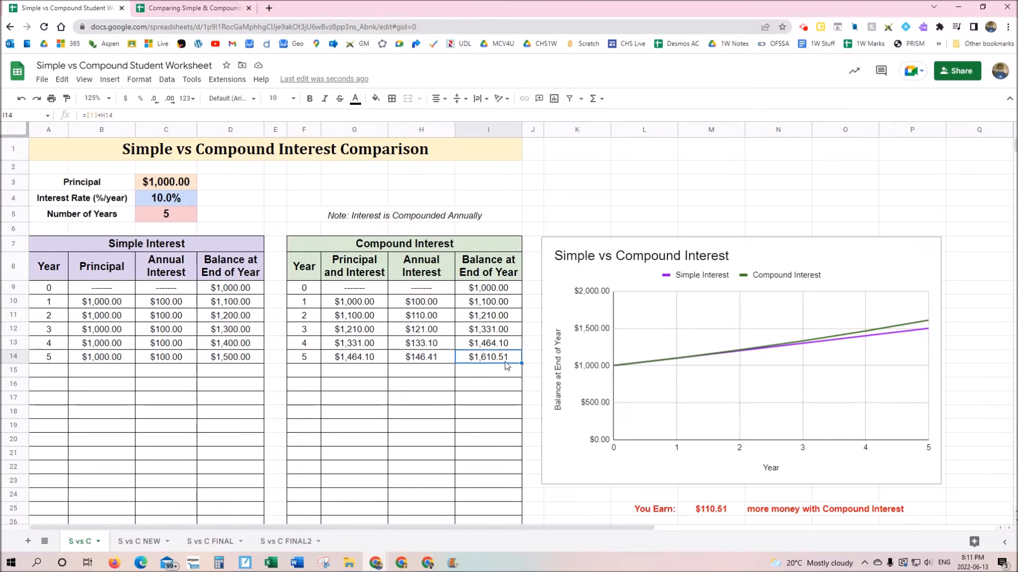
left_click(235, 360)
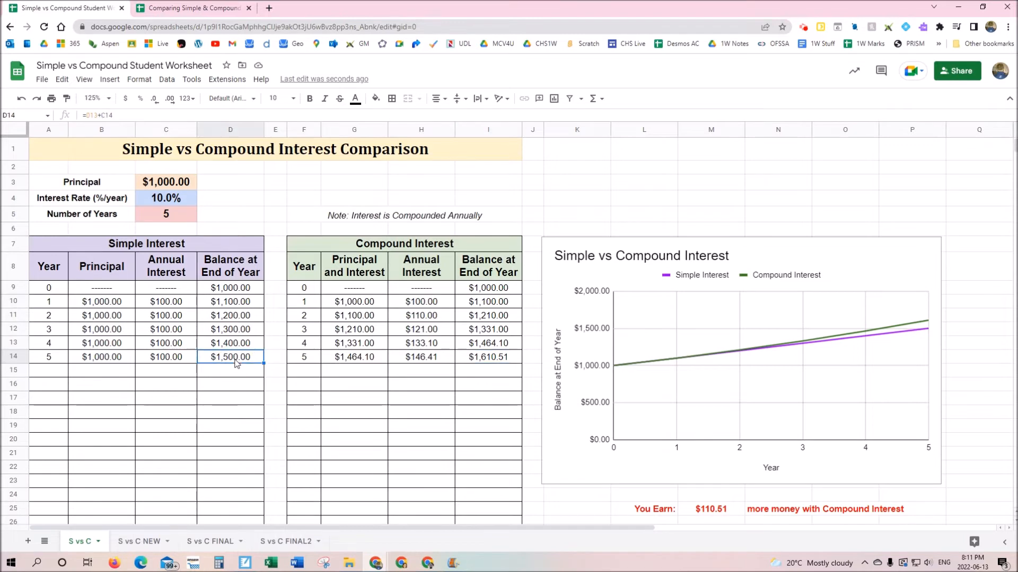
left_click(494, 360)
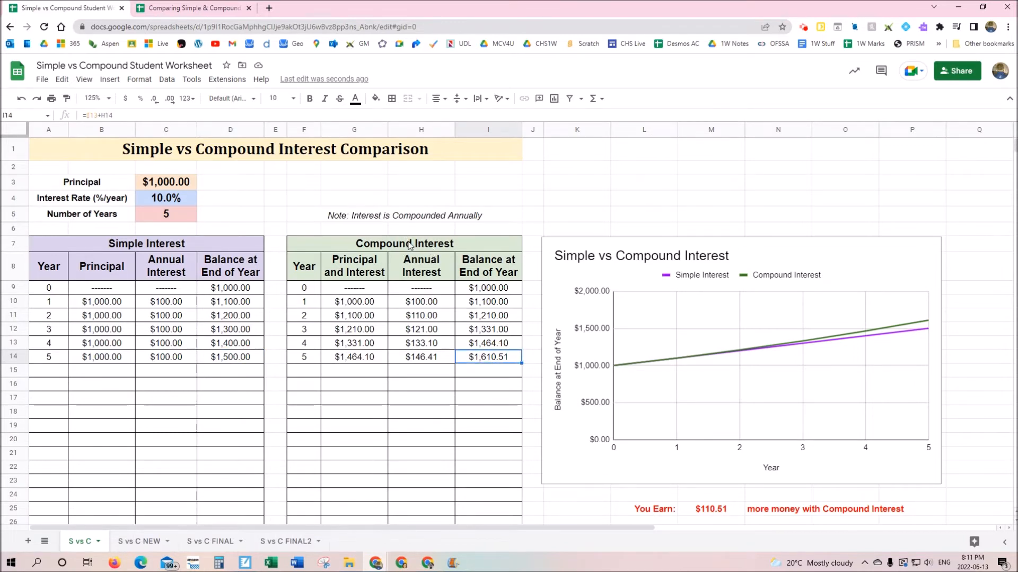
left_click(721, 512)
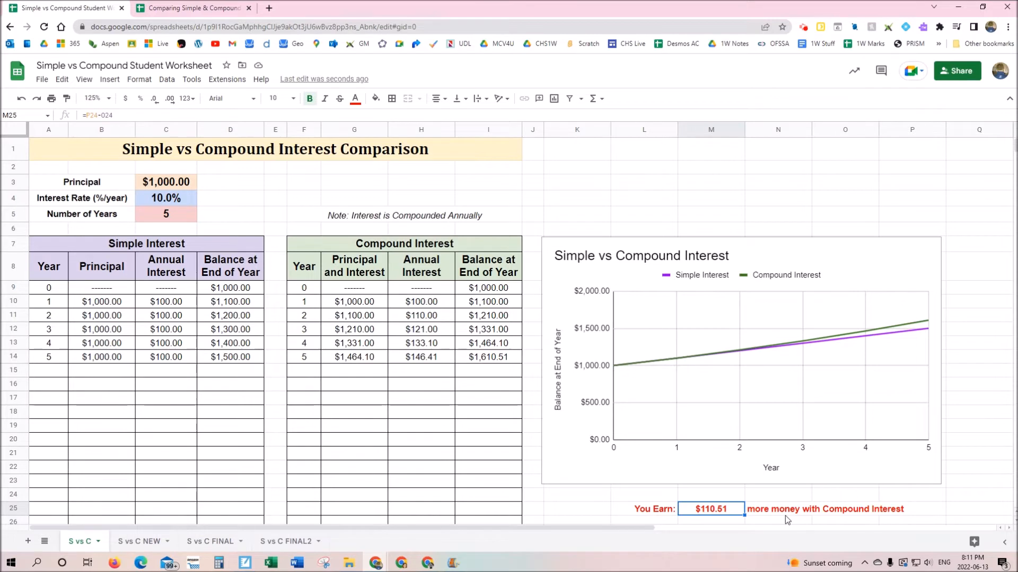
key("alt+Tab")
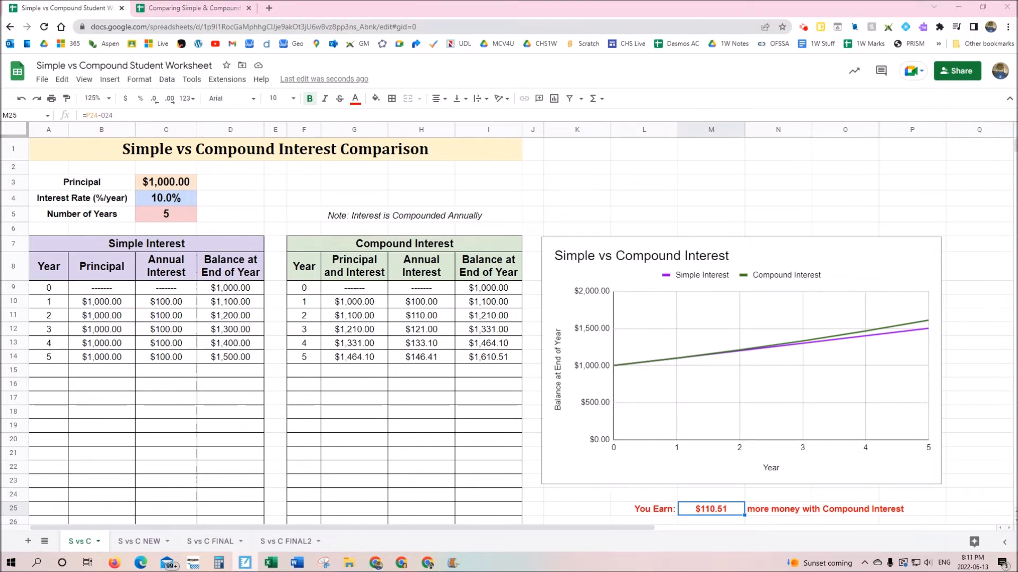
left_click_drag(1017, 171, 212, 2)
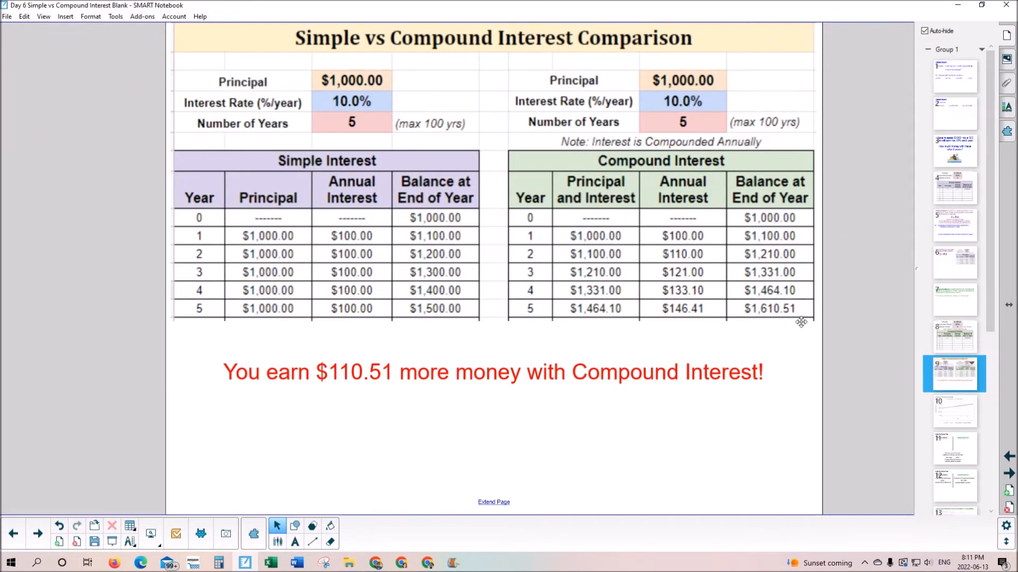
Go to the page-10 comparison chart in SMART Notebook, then move its window aside to reveal the spreadsheet
left_click(973, 412)
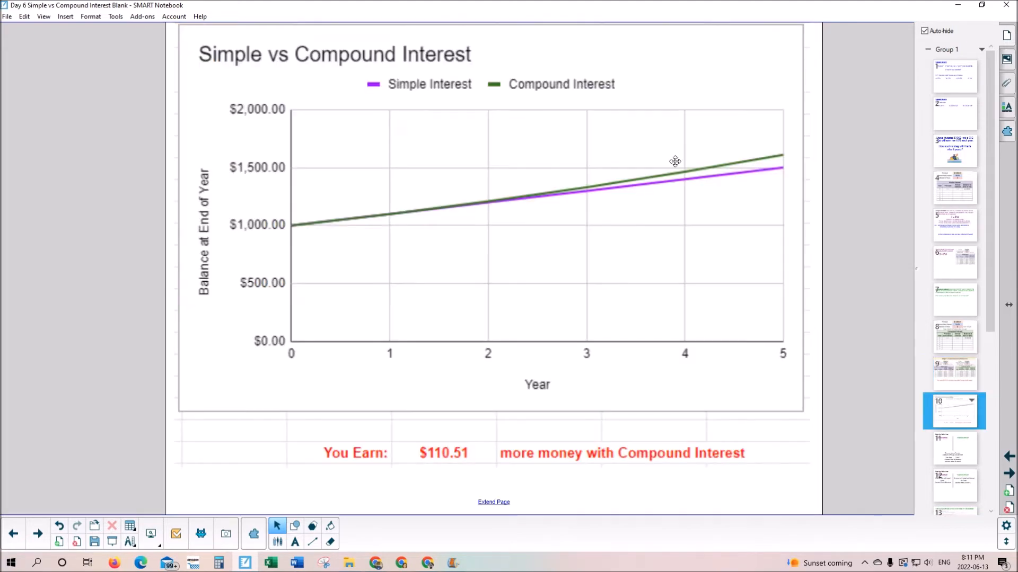
left_click_drag(633, 7, 1017, 276)
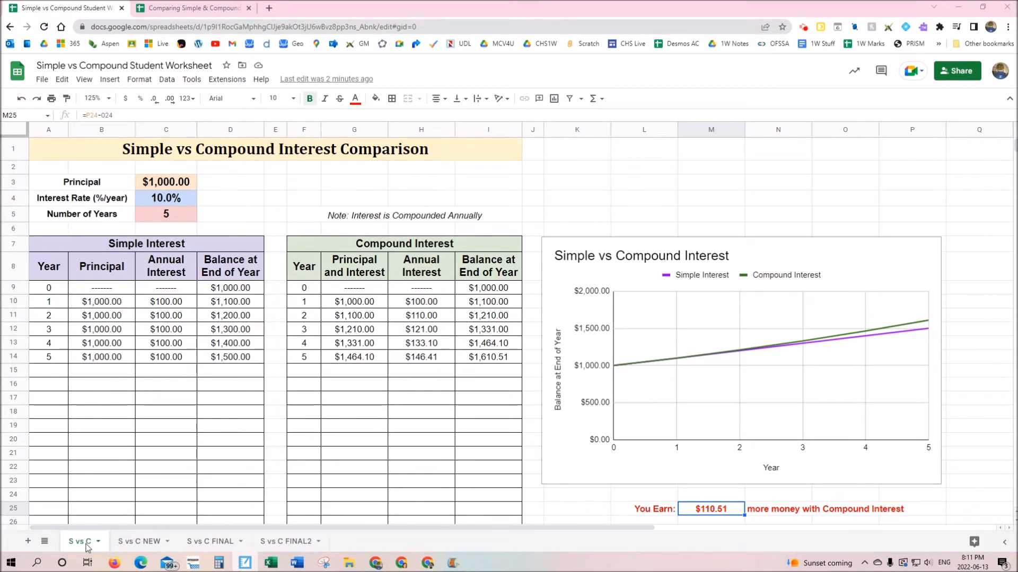
Browse the S vs C FINAL2 and S vs C sheets, ending on S vs C NEW
left_click(291, 543)
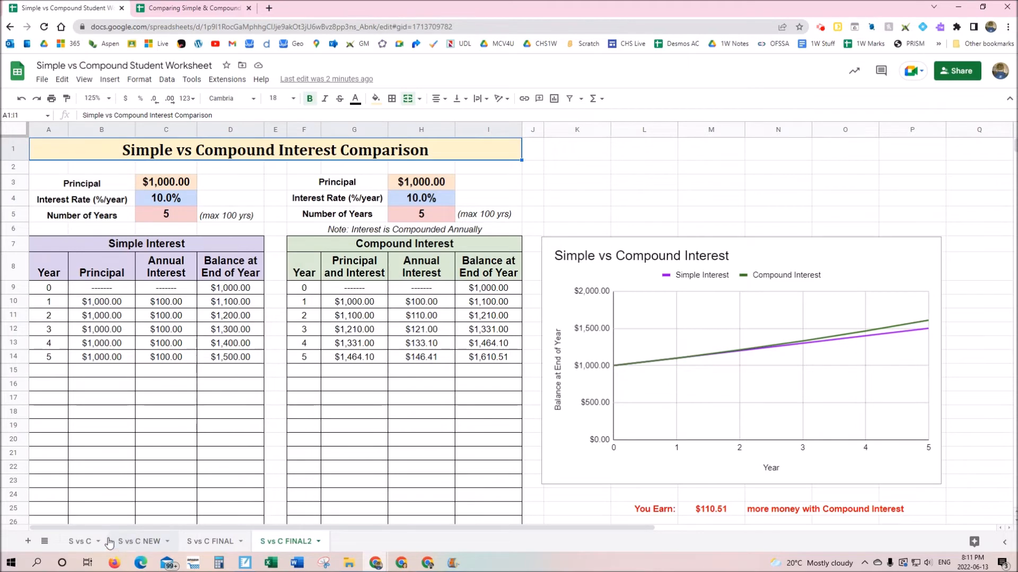
left_click(77, 546)
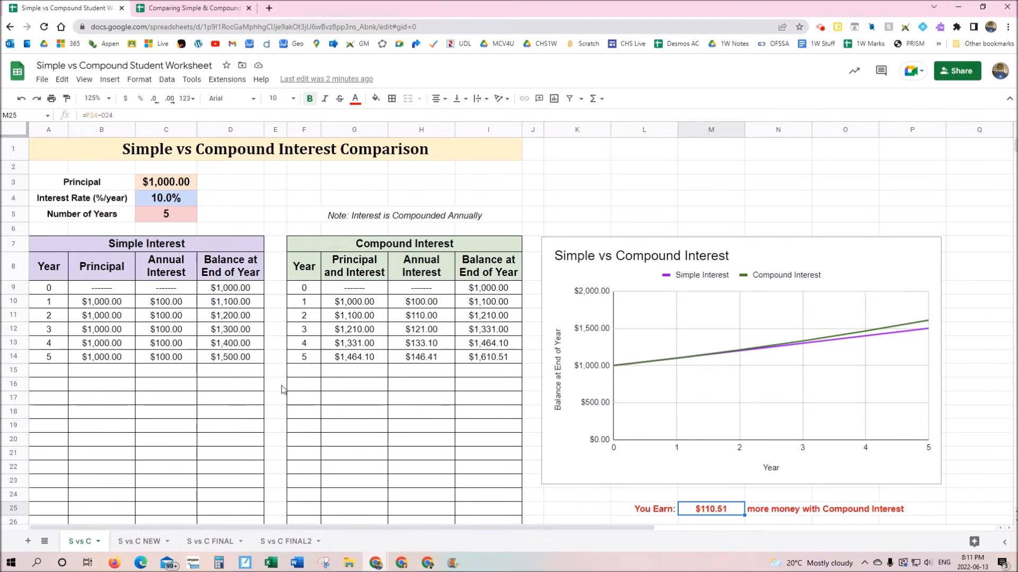
left_click(137, 548)
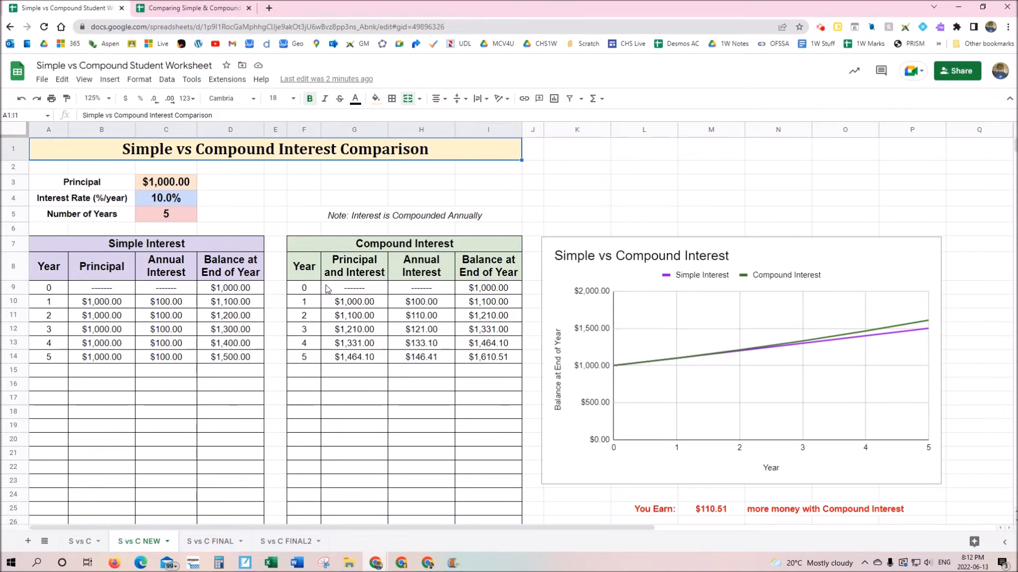
Try a 2500 principal in C3 on S vs C NEW and S vs C, undoing S vs C back to $1,000
left_click(177, 183)
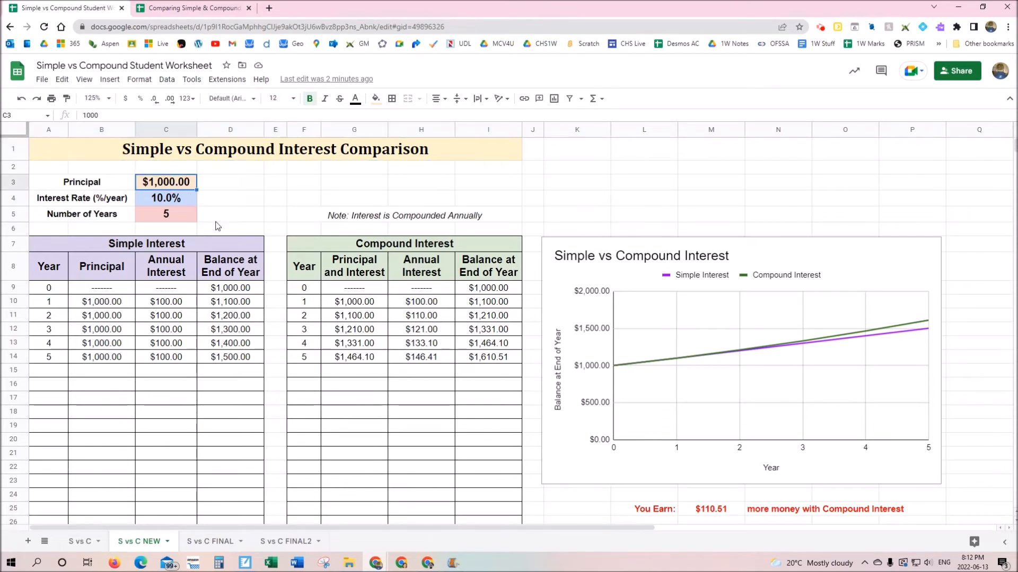
type("2500")
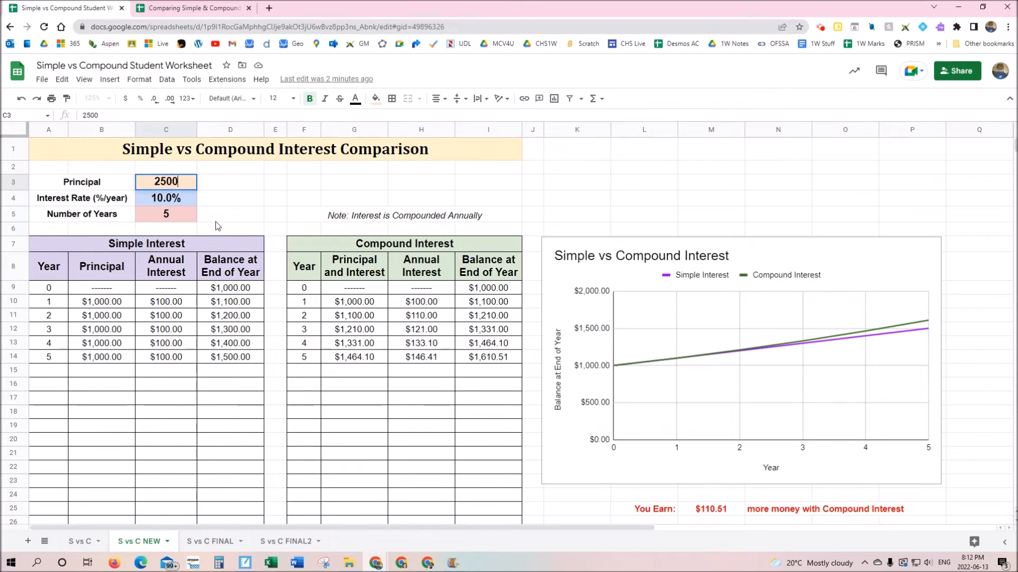
key("Return")
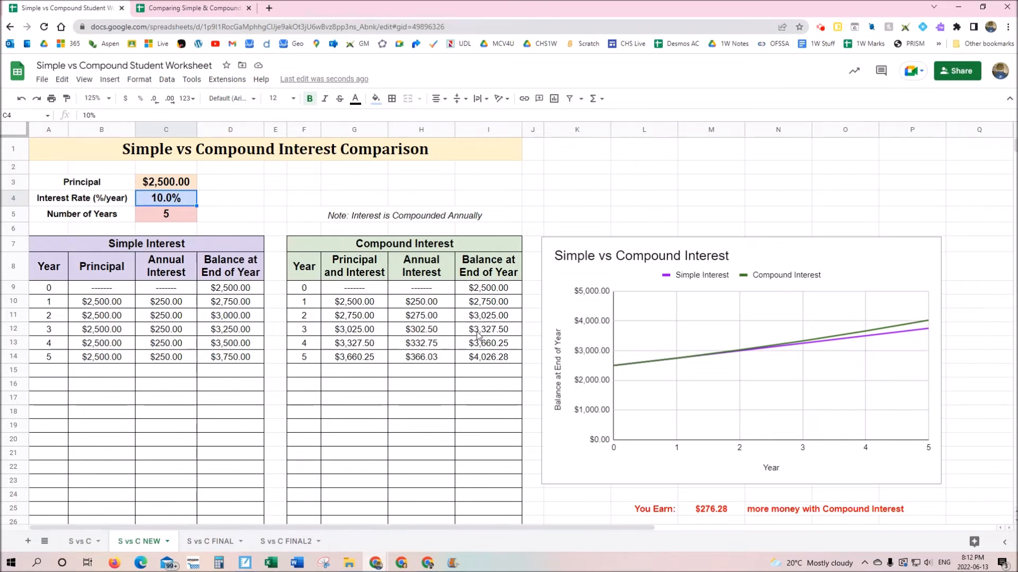
left_click(78, 540)
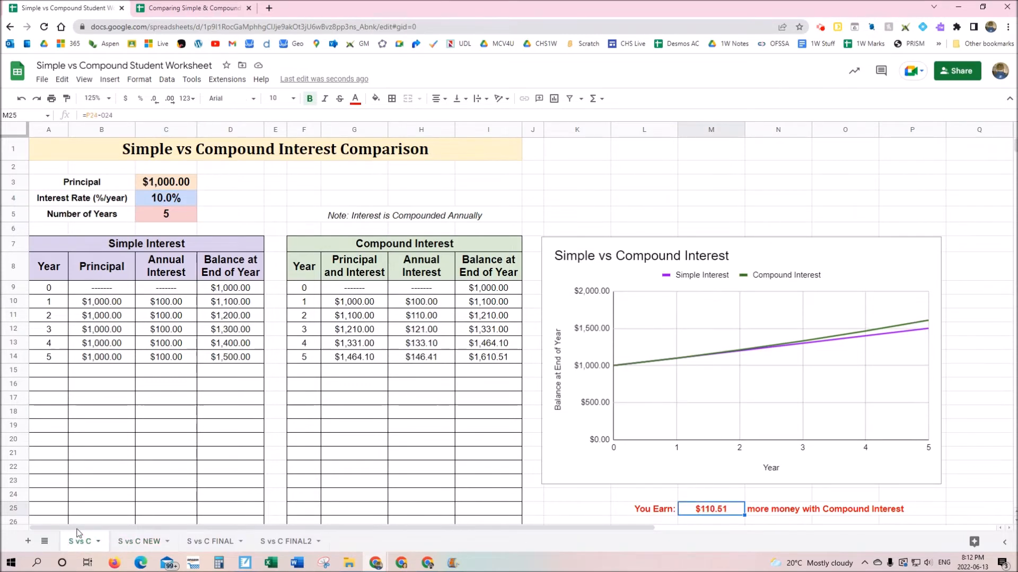
left_click(183, 188)
type("2500")
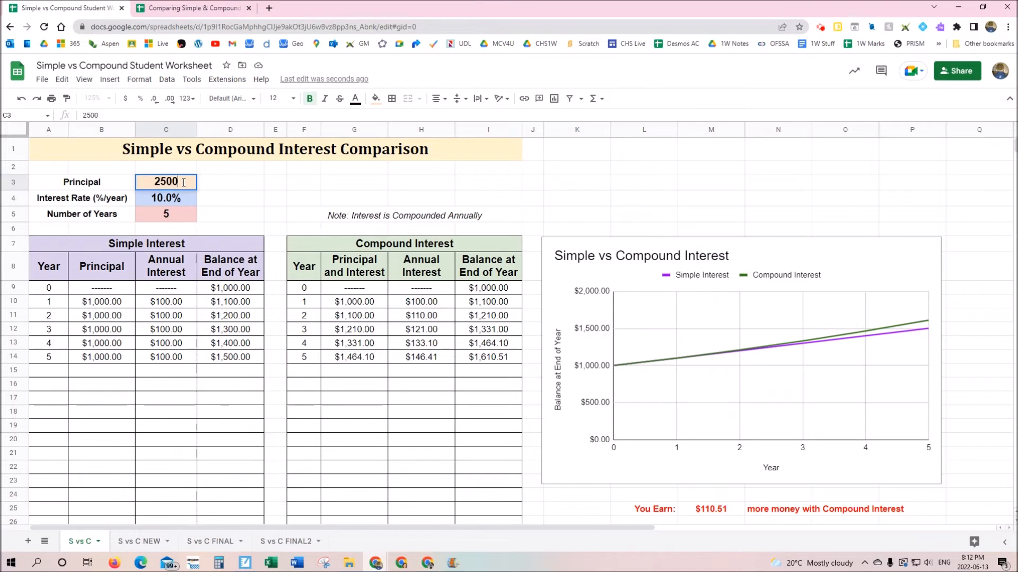
key("Return")
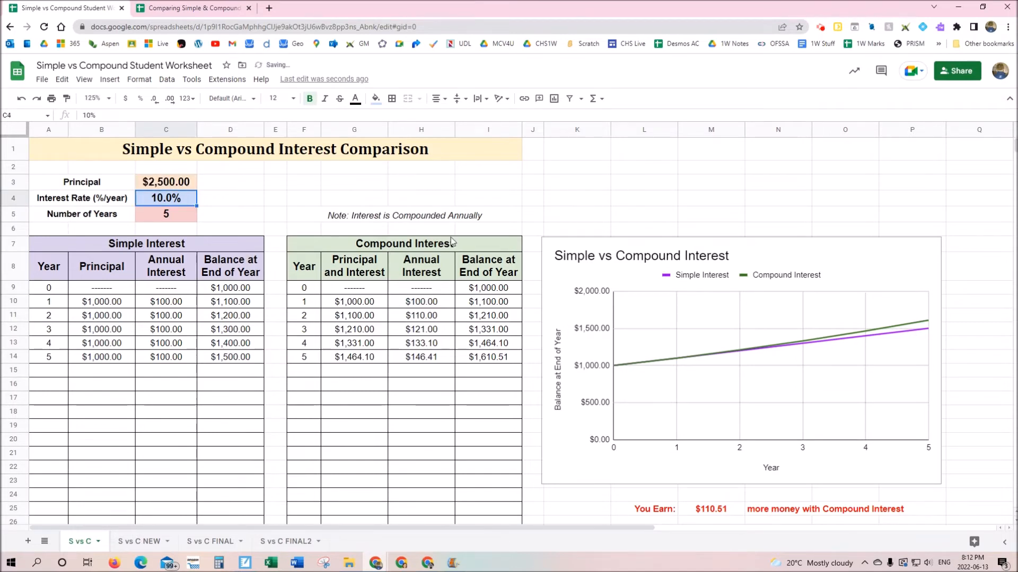
left_click(178, 184)
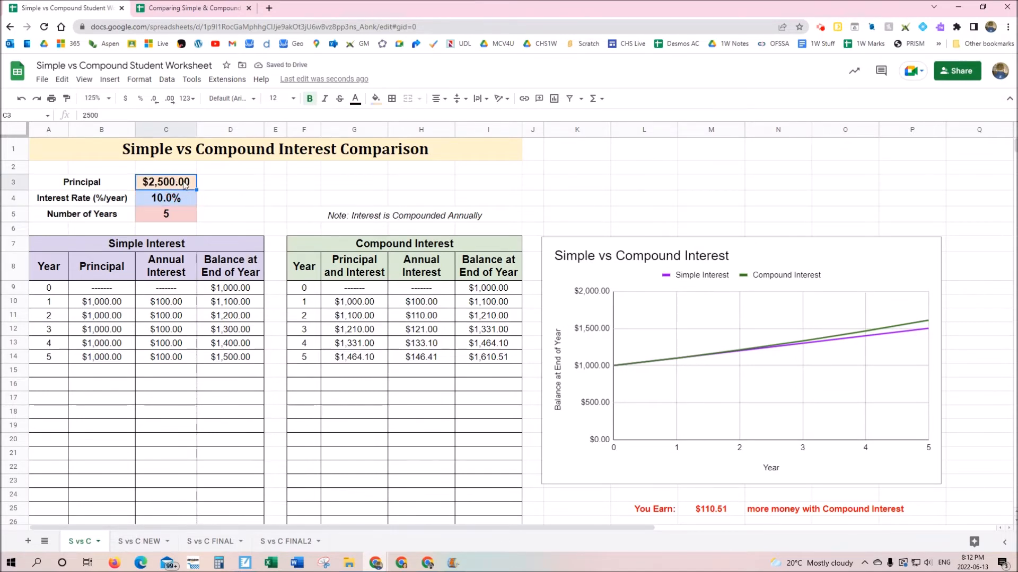
key("ctrl+z")
Set the S vs C NEW principal in C3 to 3,000
left_click(142, 537)
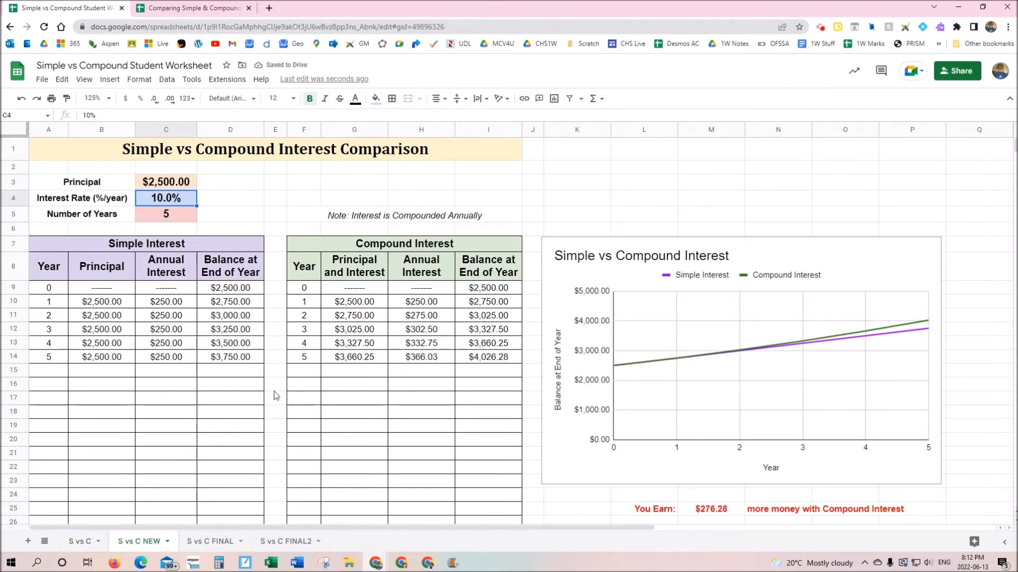
key("Up")
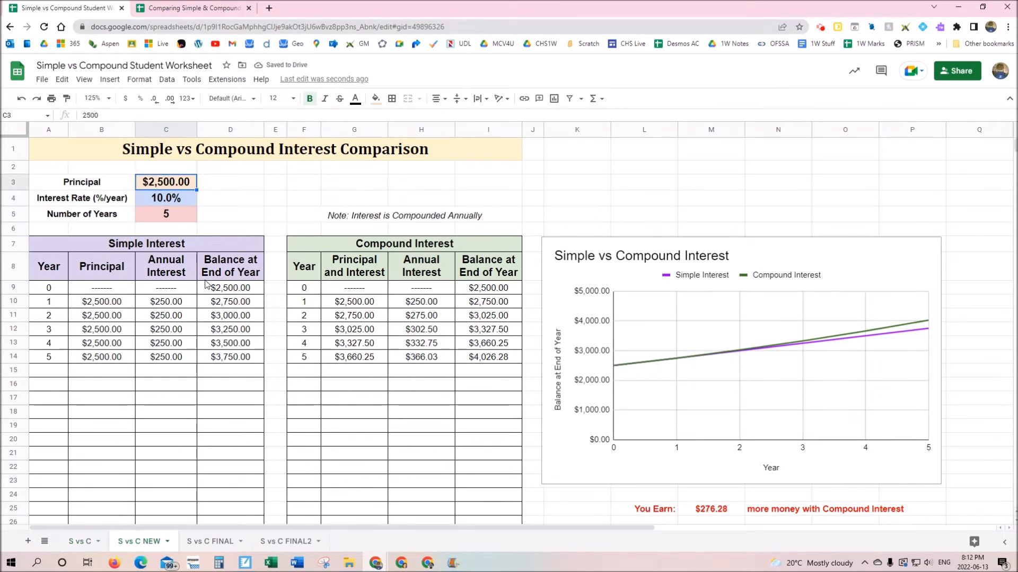
type("3,000")
key("Return")
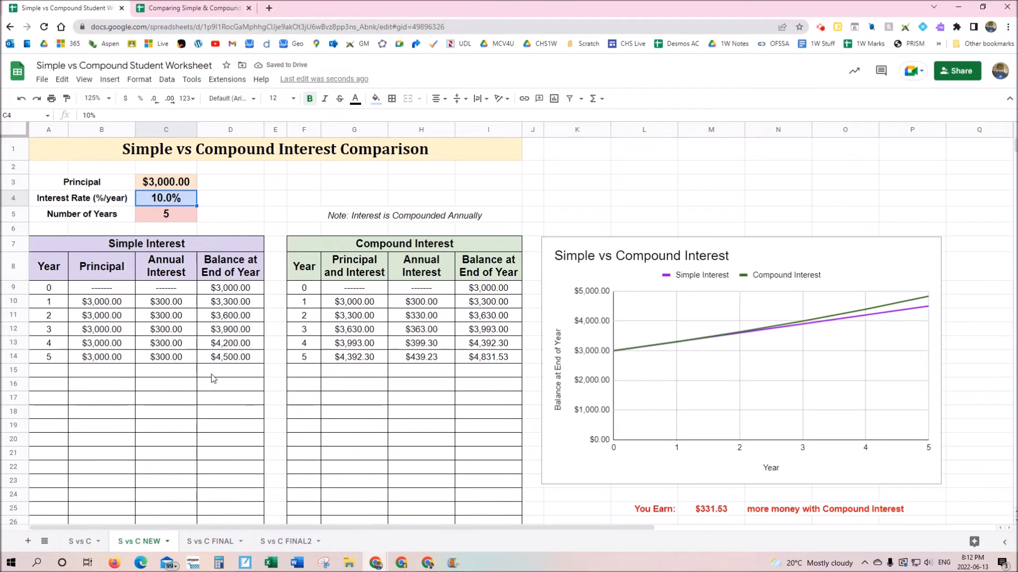
Compare the year 0 balance and principal formulas on S vs C with those on S vs C NEW
left_click(245, 290)
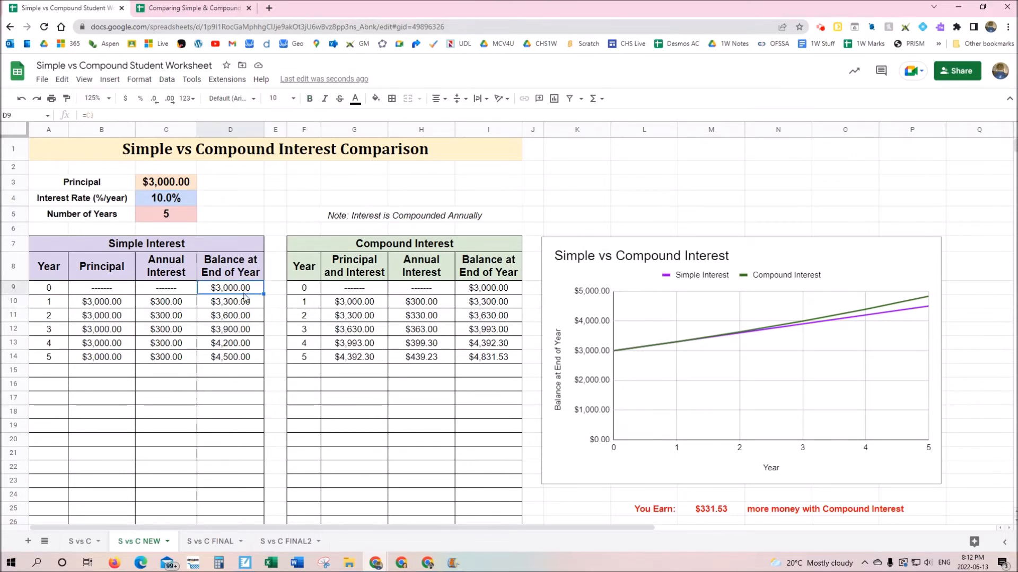
left_click(81, 542)
left_click(237, 291)
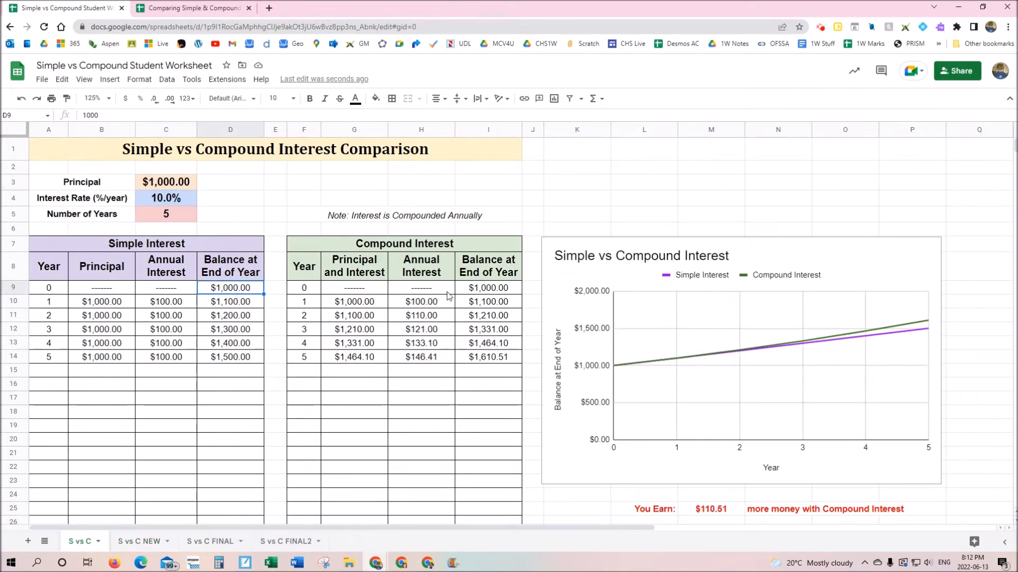
left_click(475, 292)
left_click(384, 302)
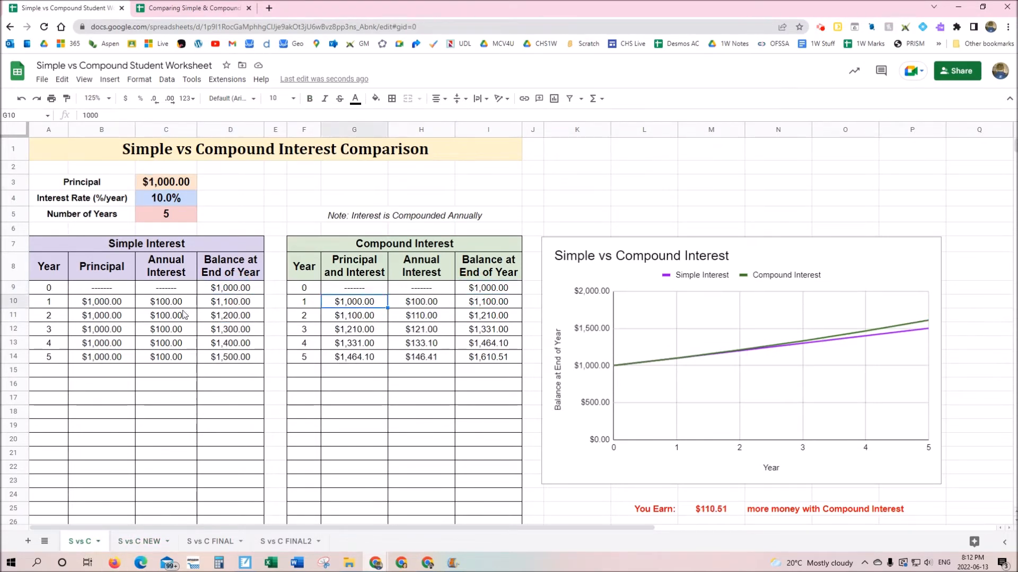
left_click(106, 315)
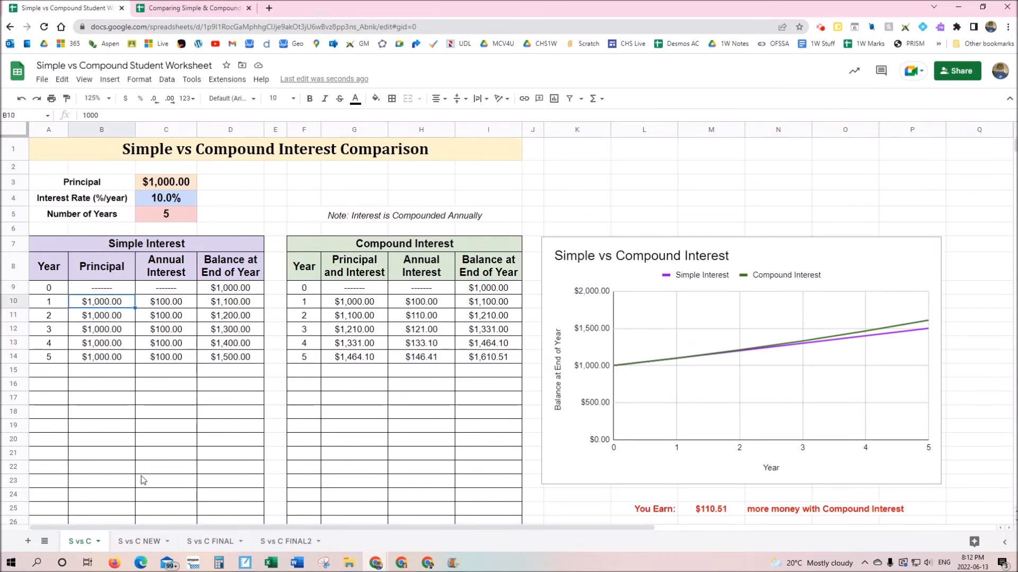
left_click(146, 541)
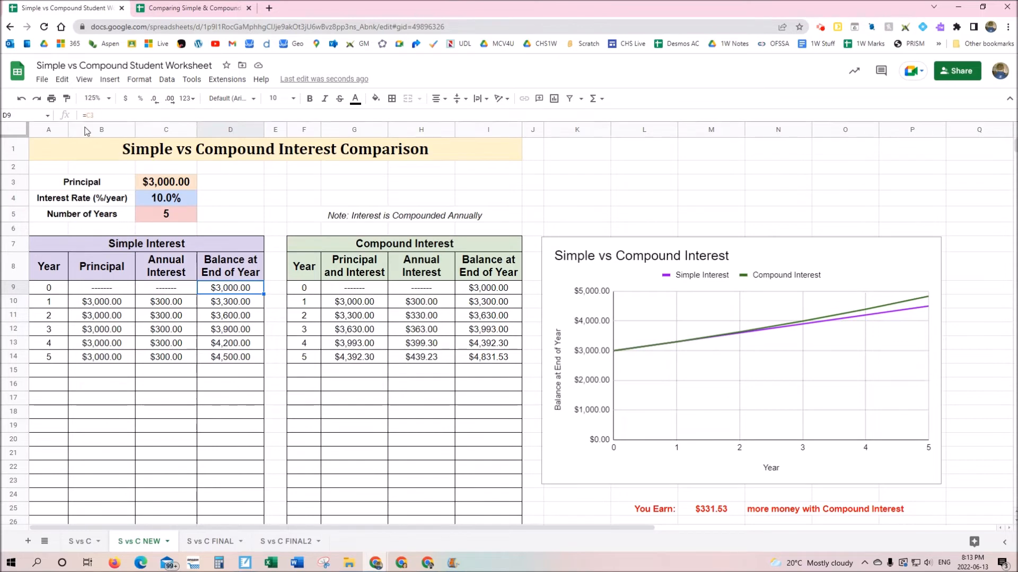
Zoom the S vs C NEW sheet view to 150%
left_click(95, 98)
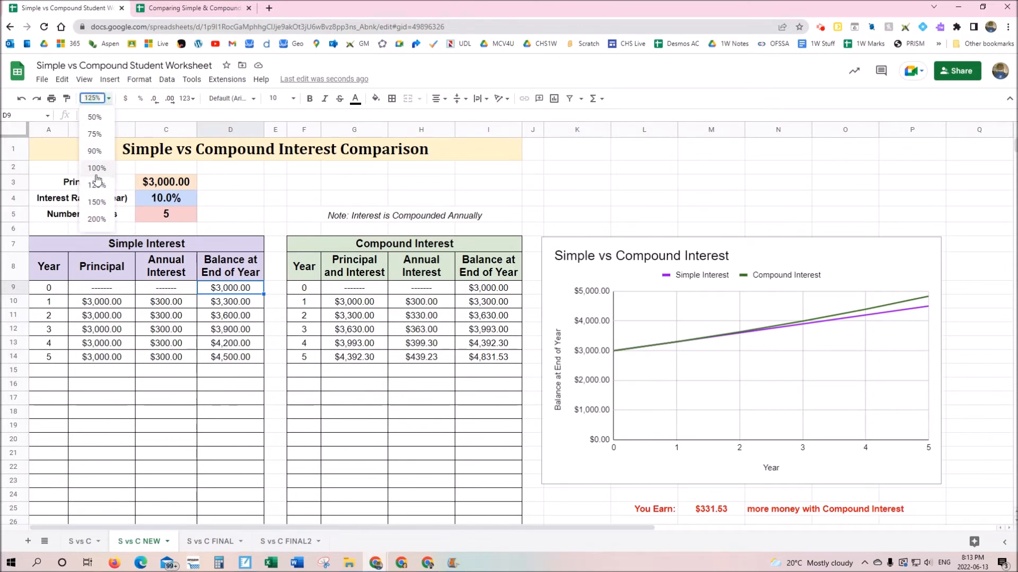
left_click(97, 203)
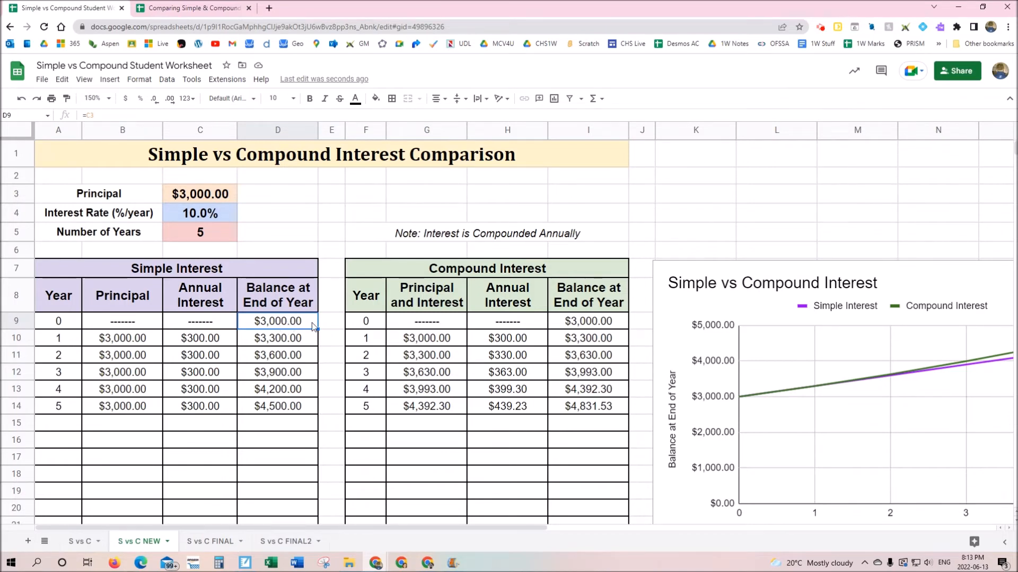
Set the principal in C3 to 2,500 and inspect the D9 balance formula
left_click(207, 199)
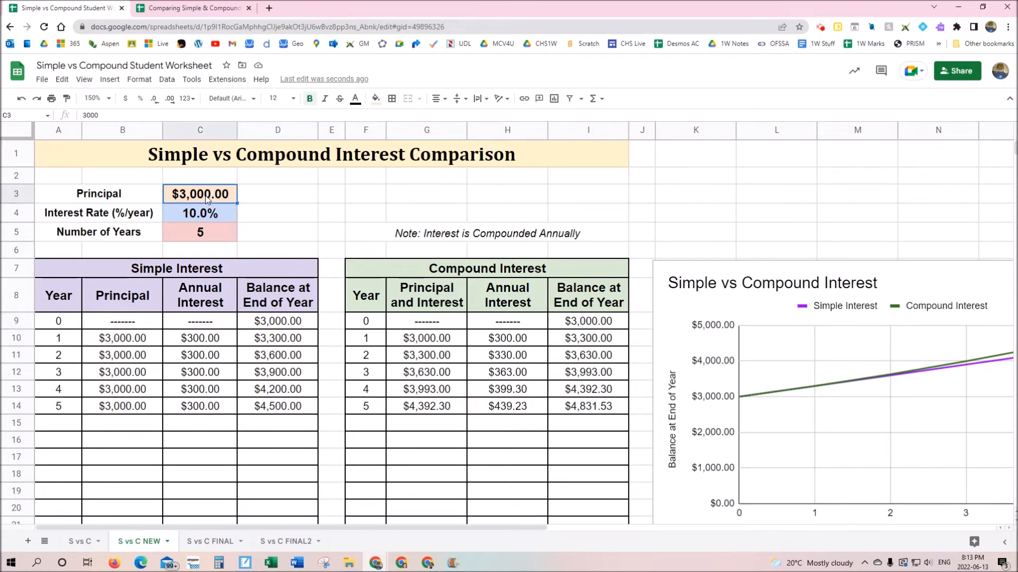
type("2,50")
type("0")
key("Return")
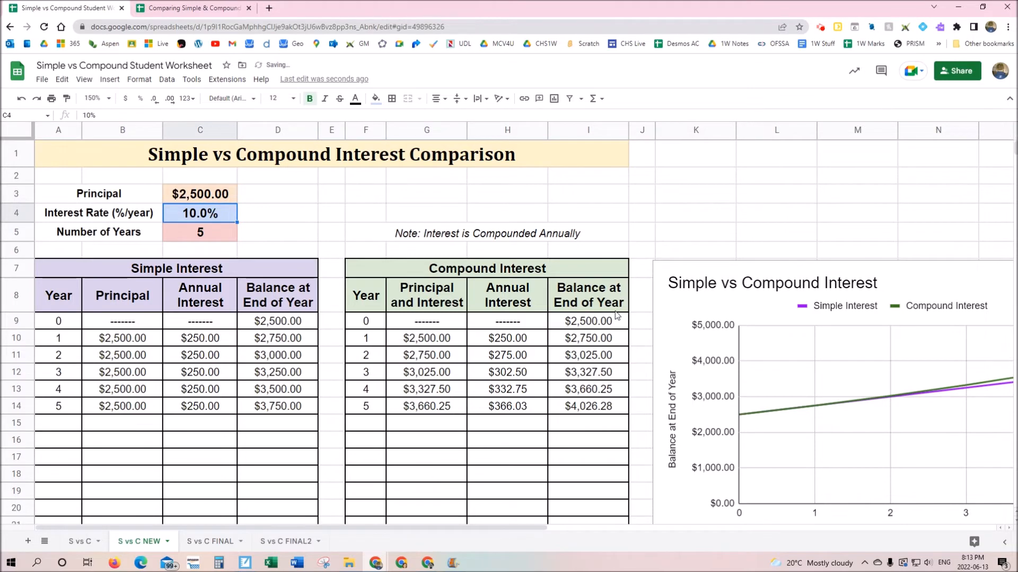
left_click(302, 322)
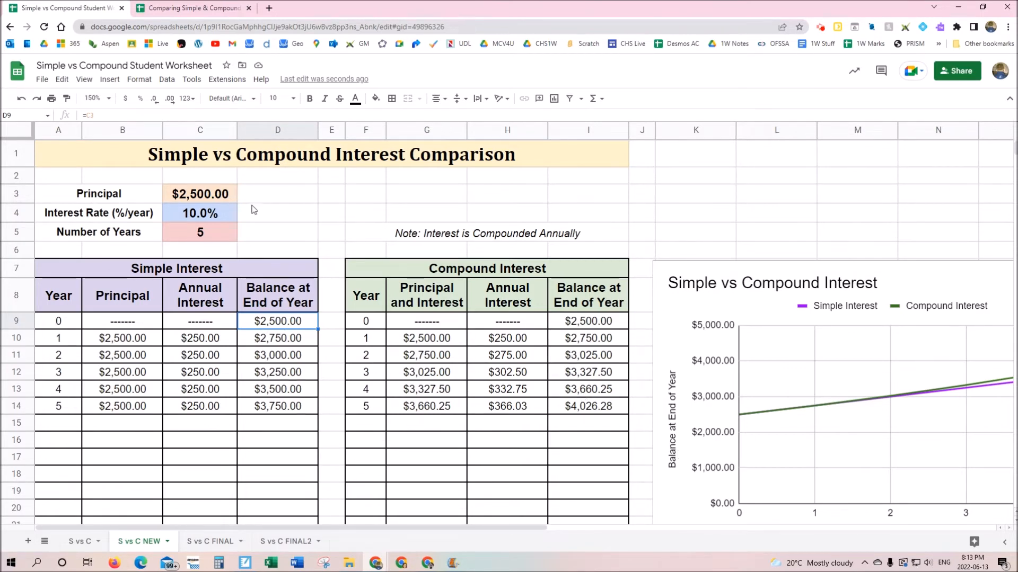
Try interest rates of 8% and then 10% in C4, noting the tables stay unchanged
left_click(206, 214)
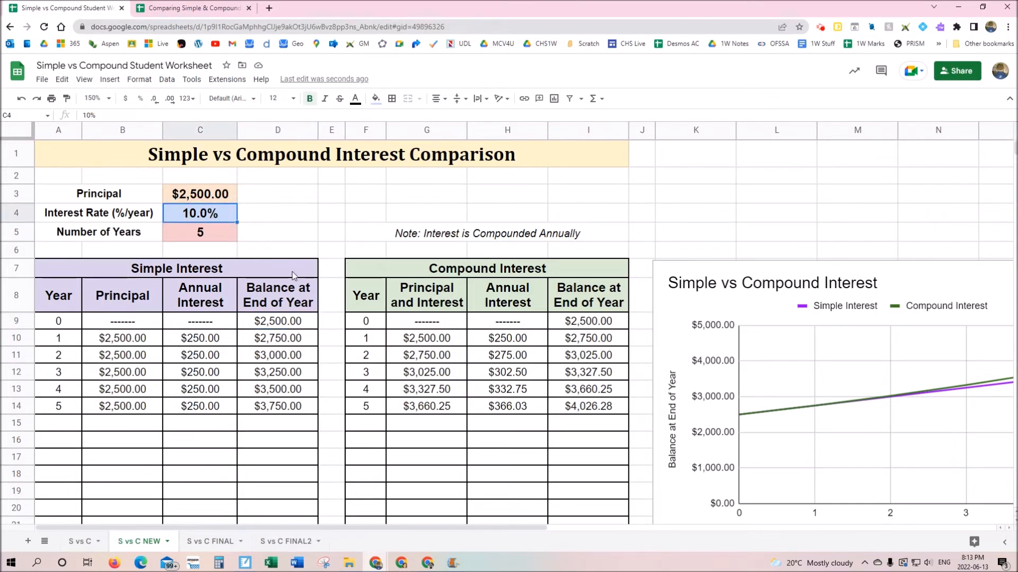
type("8")
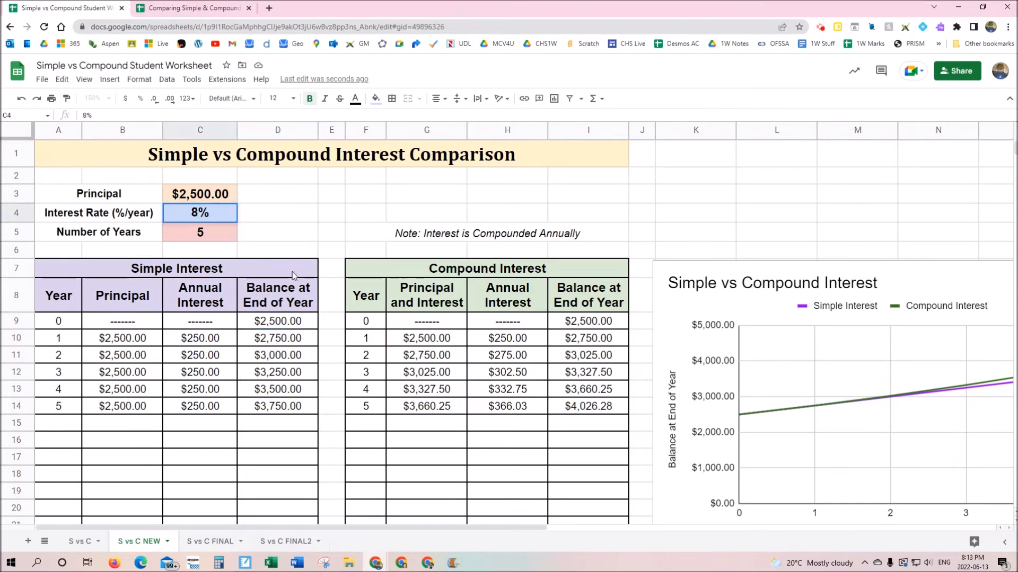
key("Return")
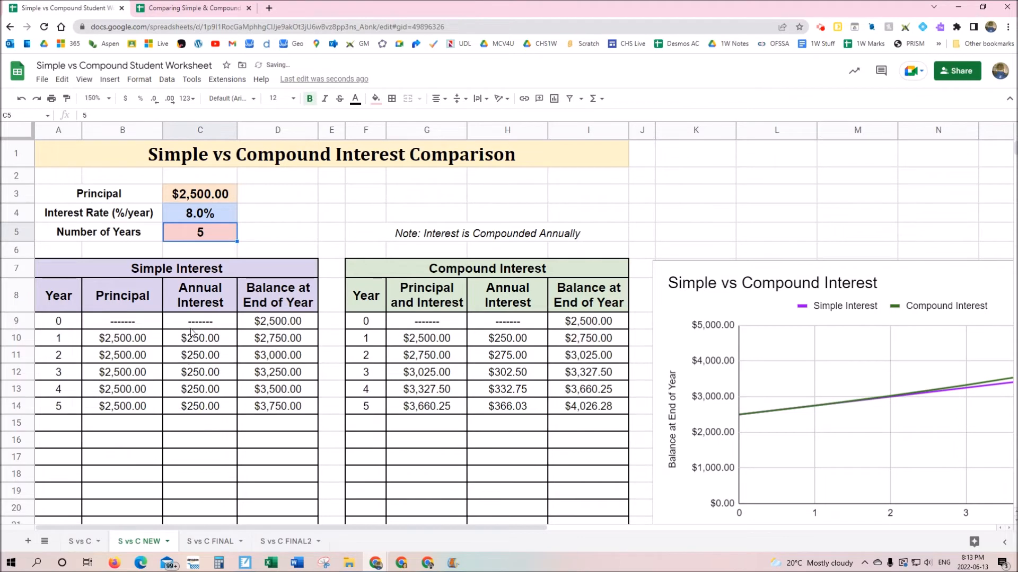
left_click(202, 215)
type("10%")
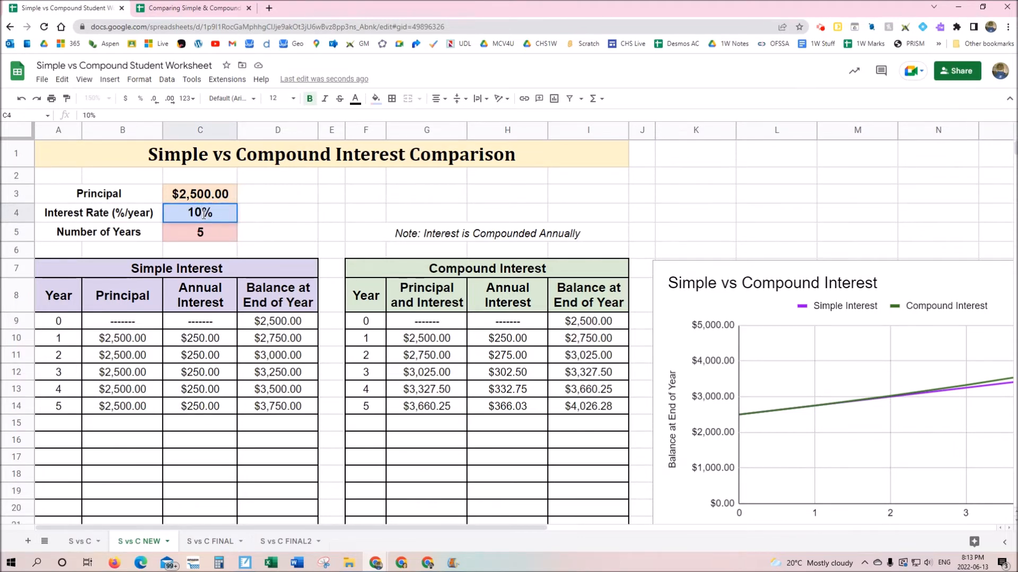
key("Return")
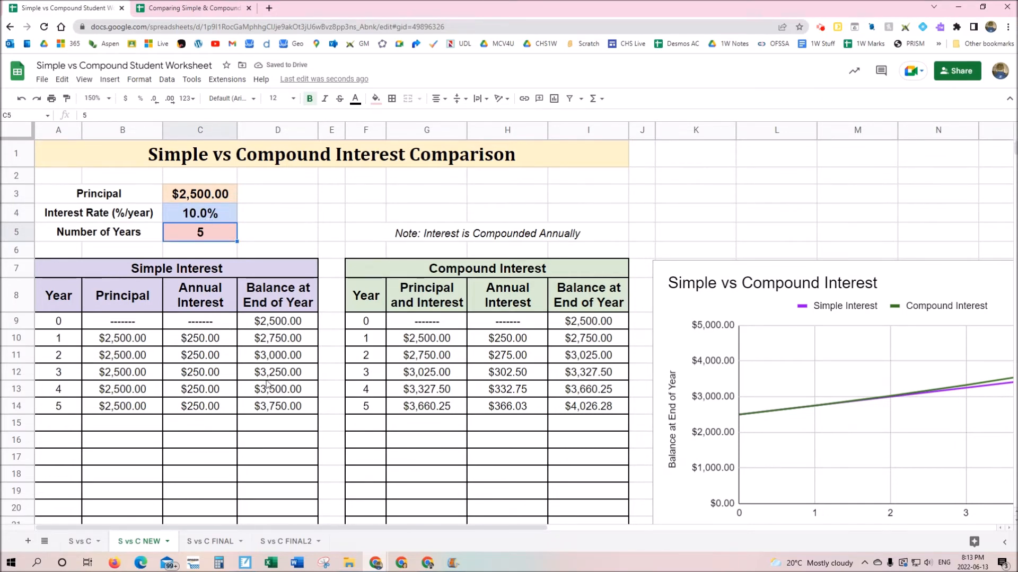
Try a 6% rate, reset C4 to 10%, and inspect year 1's annual interest formula
left_click(201, 213)
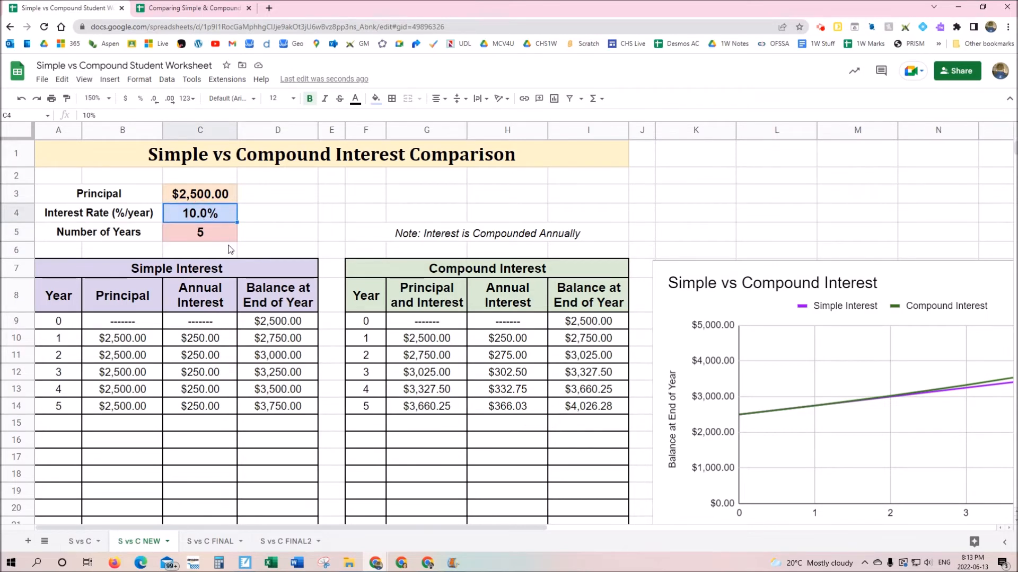
type("6")
key("Return")
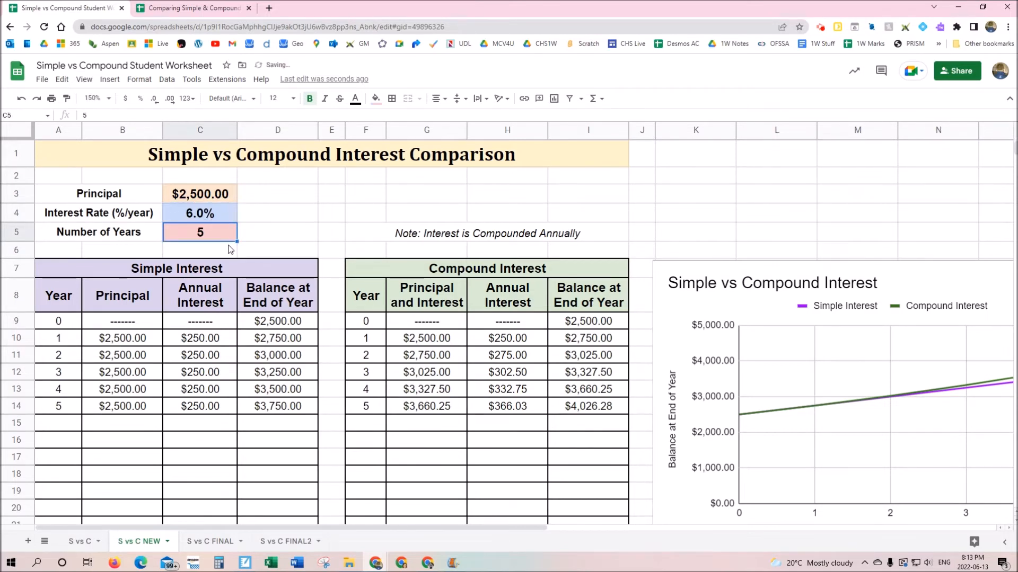
left_click(212, 213)
type("10")
key("Return")
left_click(214, 339)
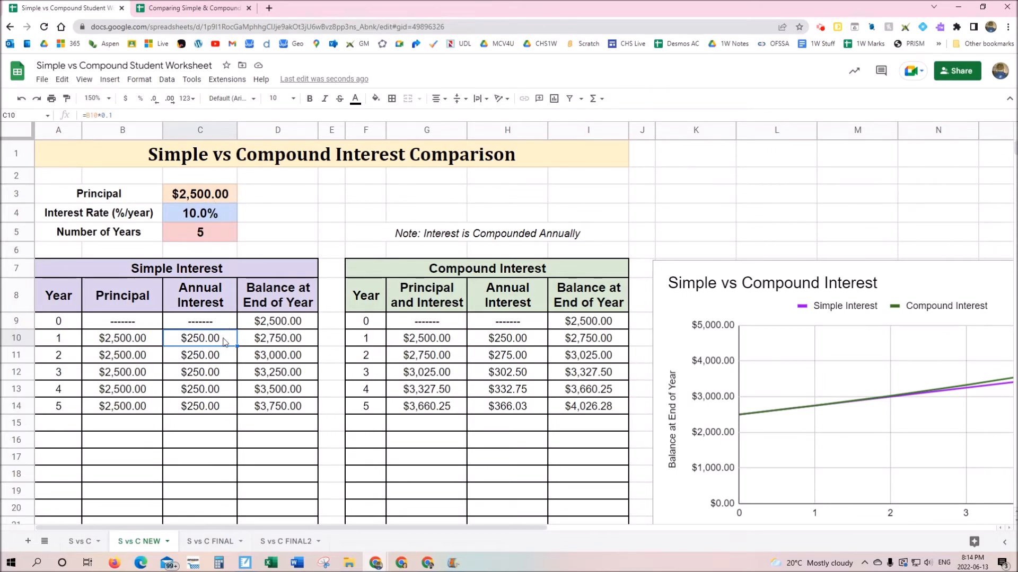
Rewrite C10's formula as =B10*C4, replacing the hard-coded 0.1 rate
double_click(183, 337)
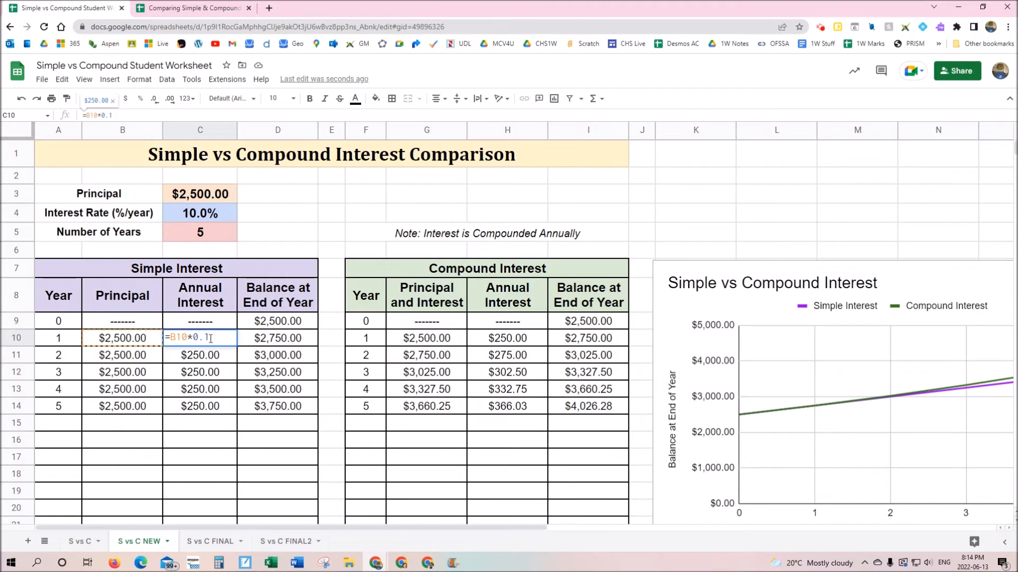
key("BackSpace")
key("BackSpace")
key("BackSpace")
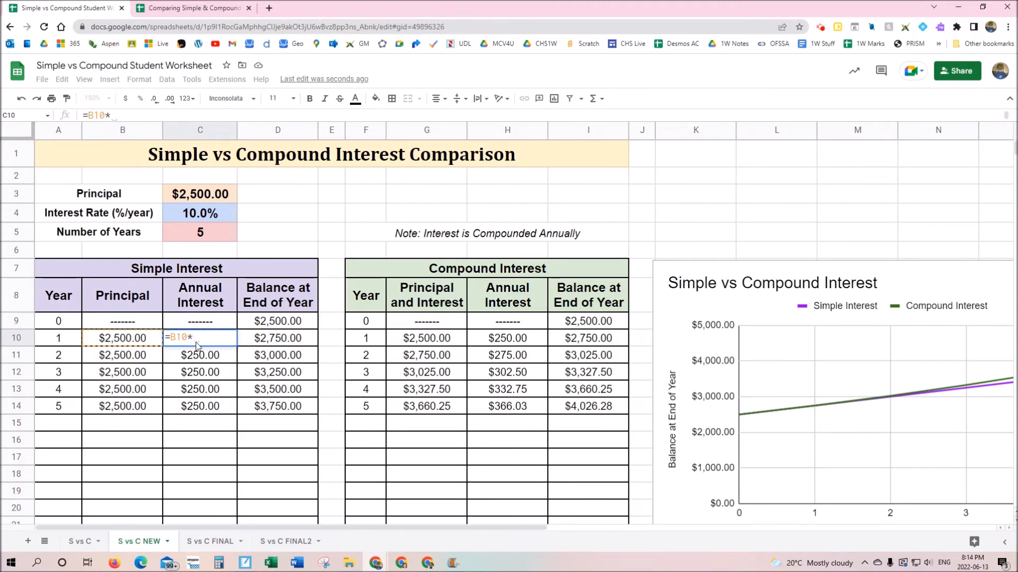
left_click(202, 212)
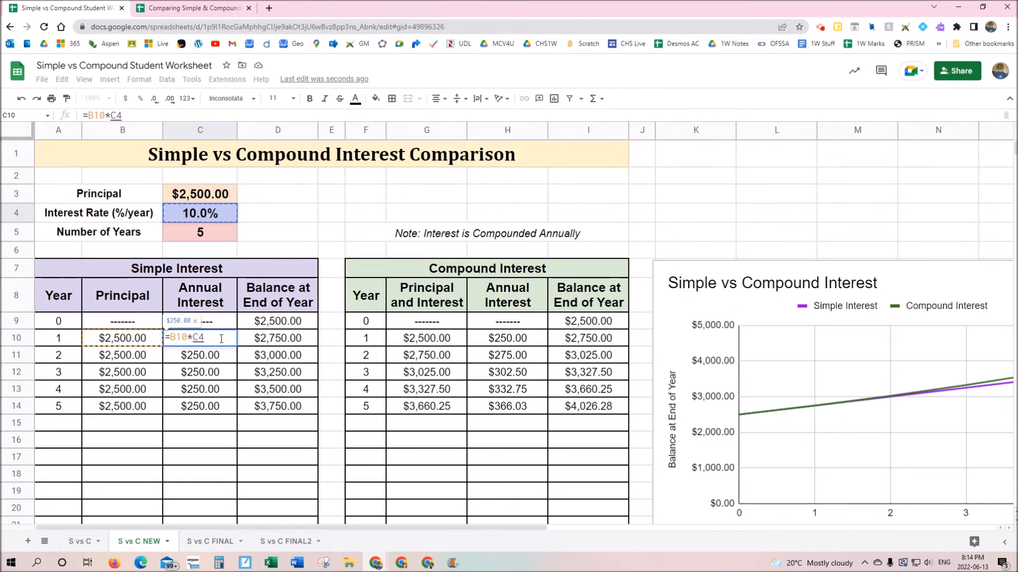
key("Return")
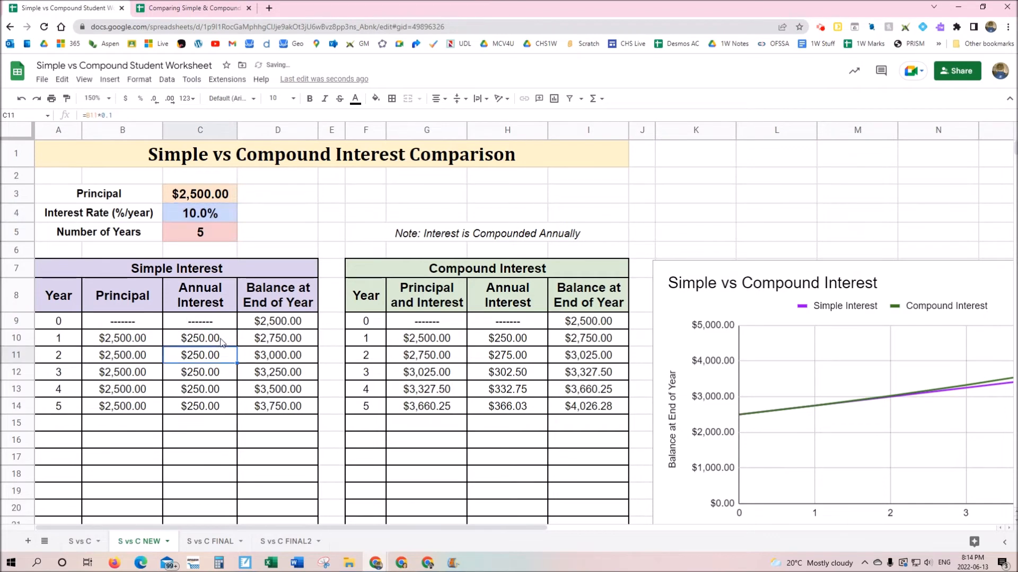
left_click(220, 340)
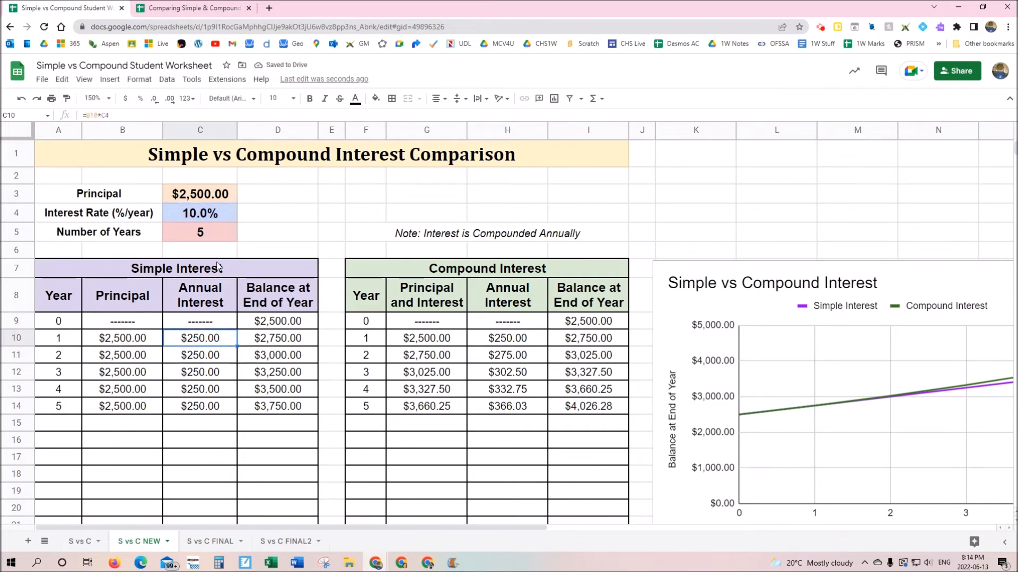
Set the rate in C4 to 8% and check that C10 shows $200.00 interest
left_click(208, 213)
type("8")
key("Return")
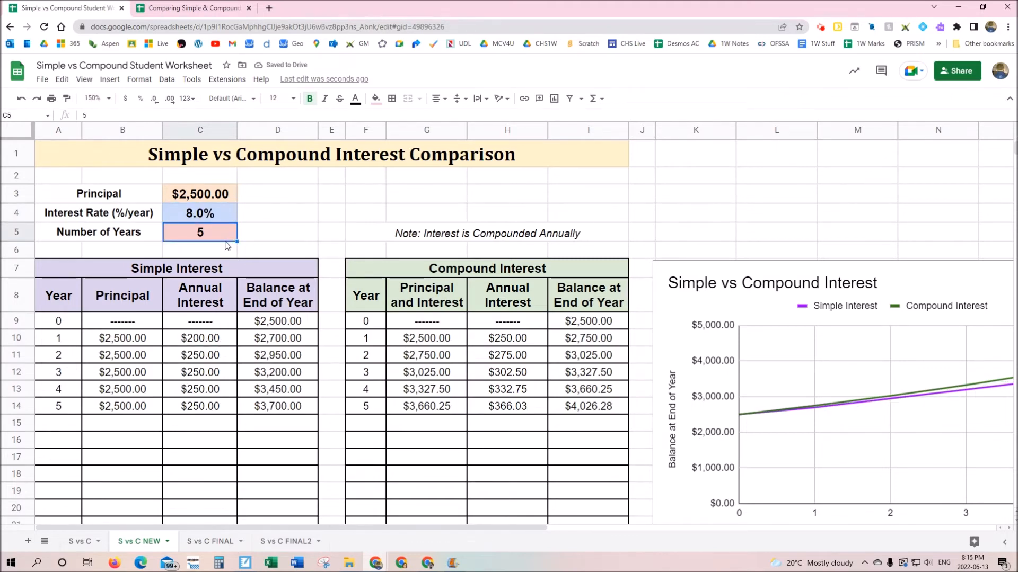
left_click(205, 342)
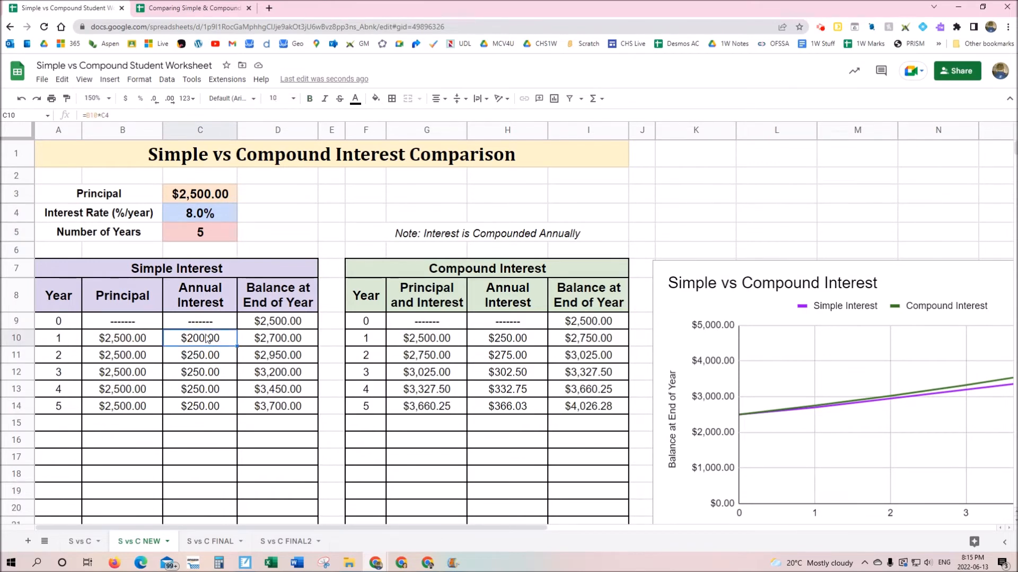
left_click(210, 220)
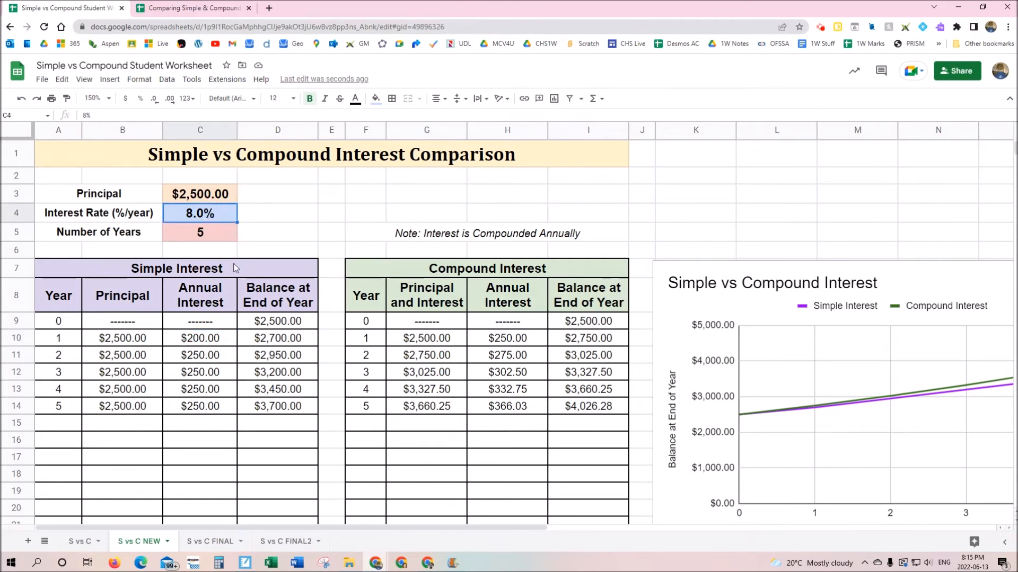
left_click(212, 340)
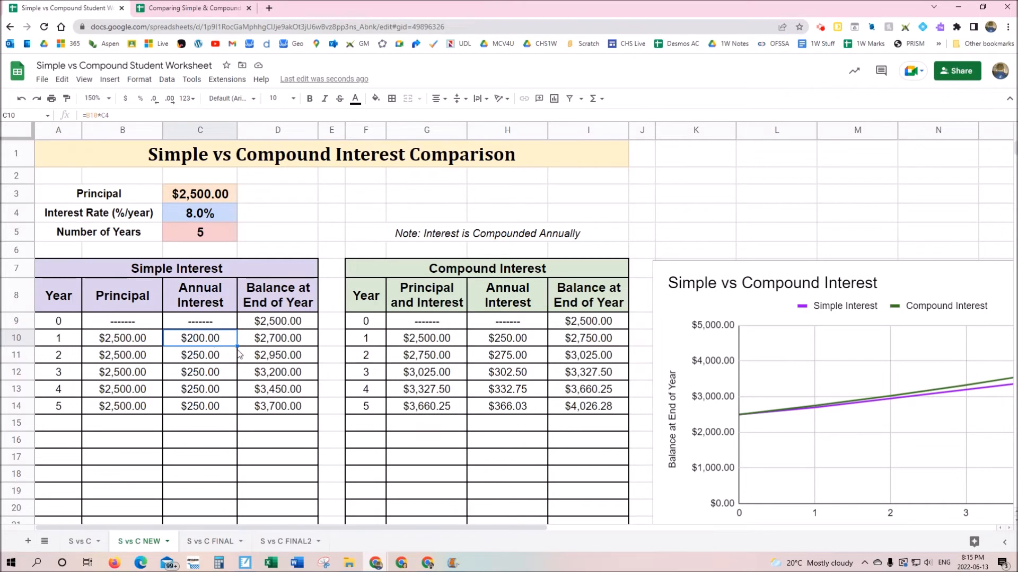
Fill C10's interest formula down to C14 and compare C12's copy with the original
left_click_drag(238, 346, 236, 414)
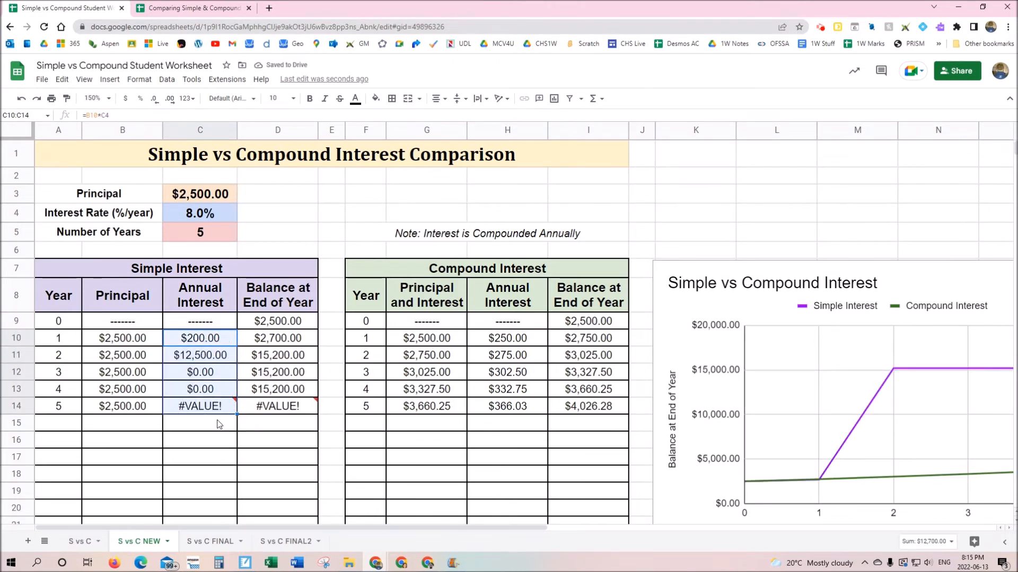
mouse_move(216, 410)
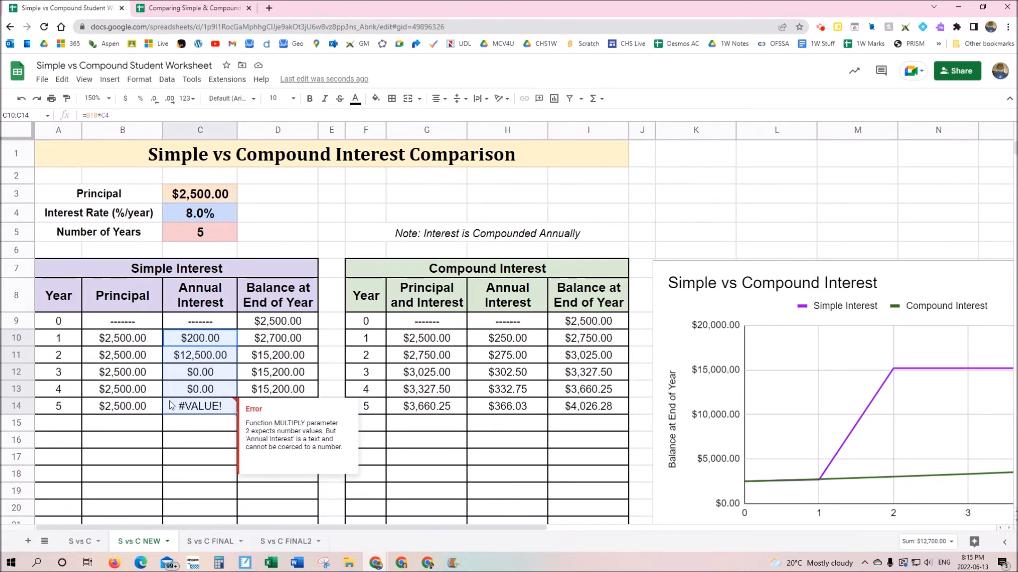
left_click(200, 379)
left_click(206, 343)
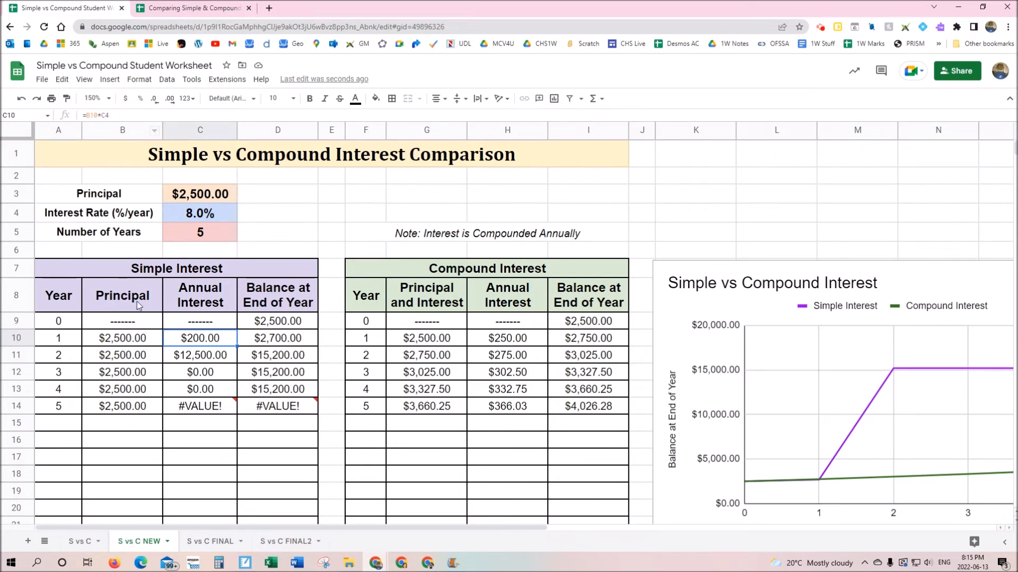
Inspect the shifted references in C11–C13 and the #VALUE! error in C14
left_click(207, 361)
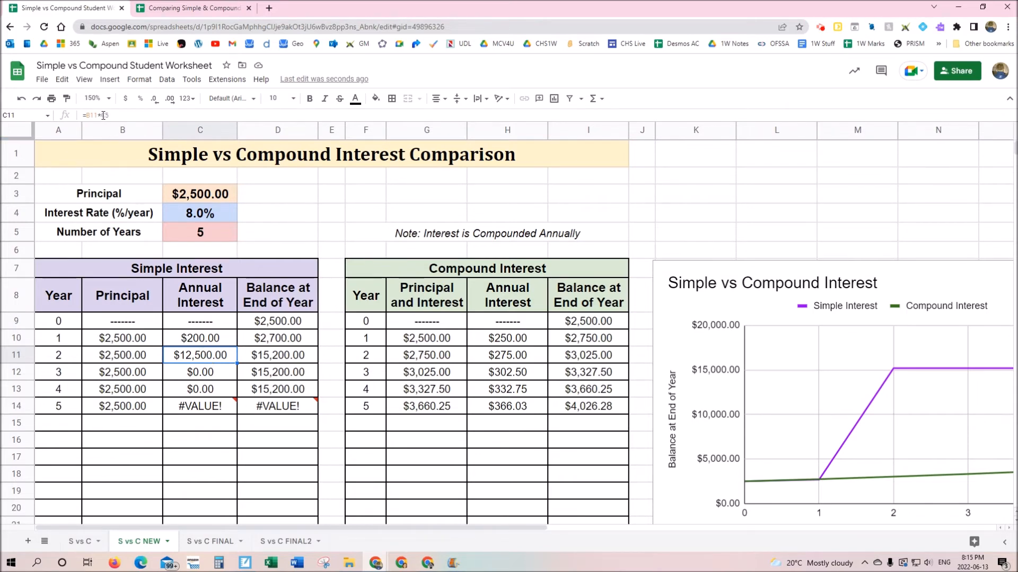
left_click(215, 375)
left_click(214, 390)
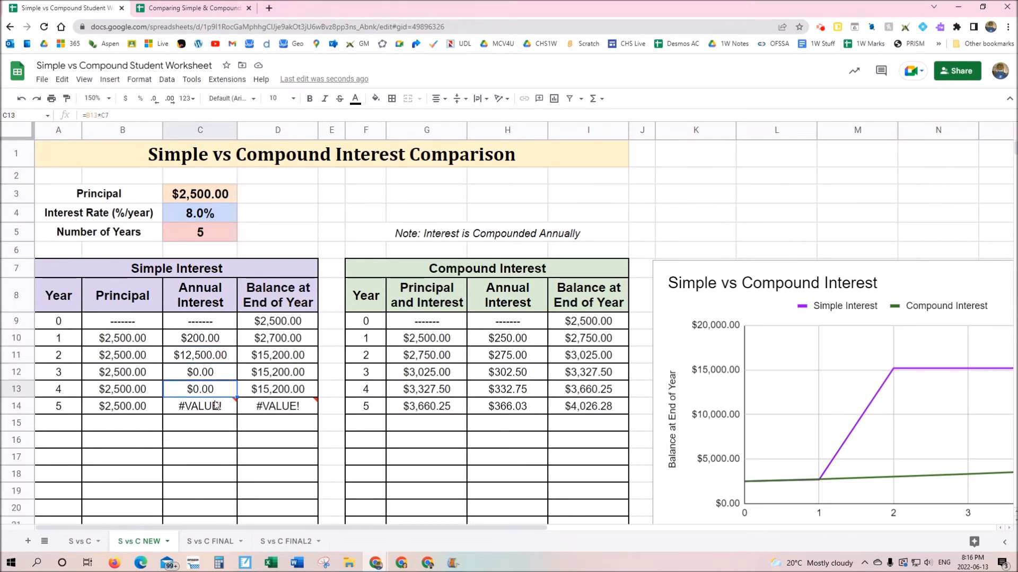
left_click(215, 407)
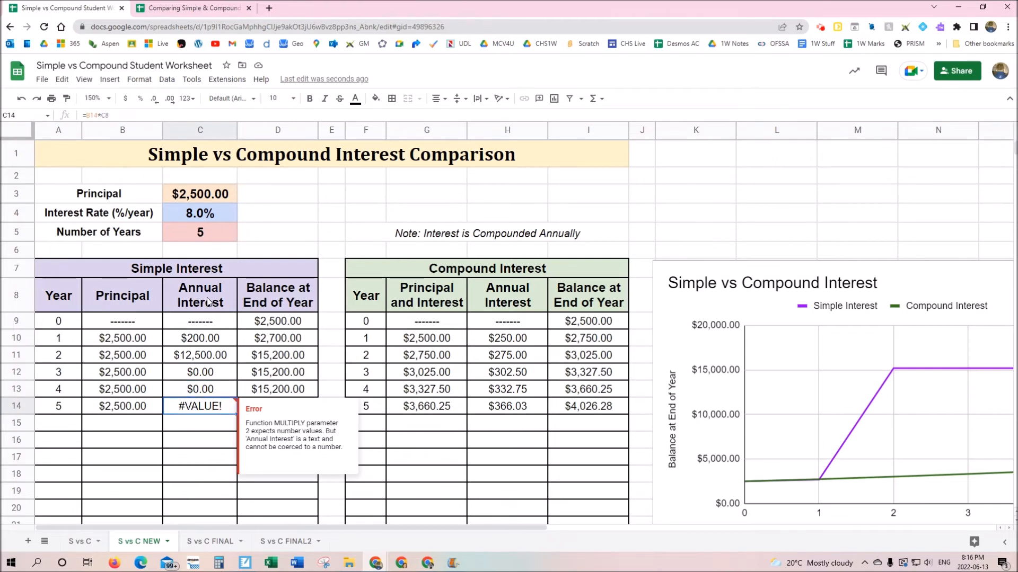
mouse_move(216, 413)
left_click(207, 341)
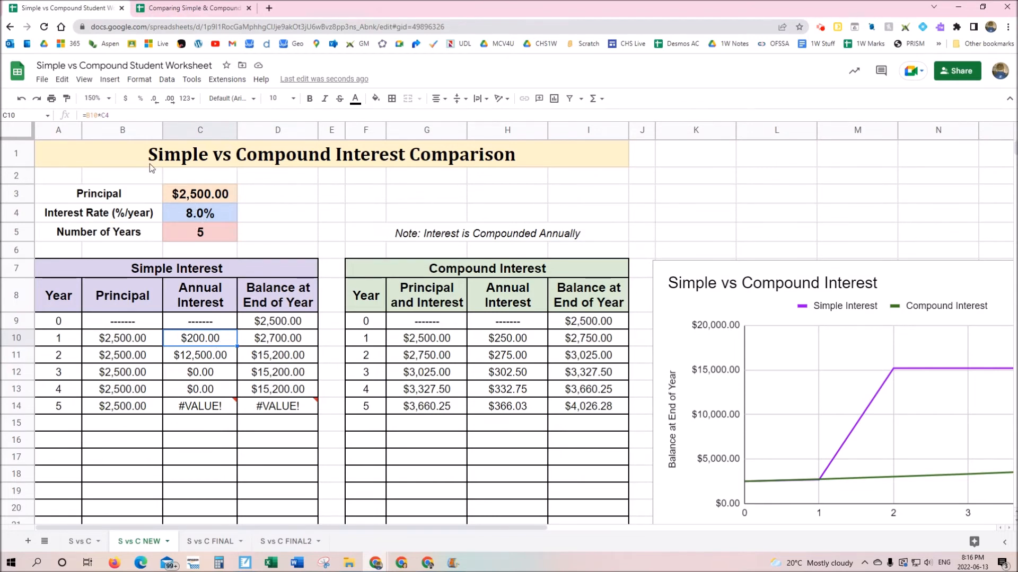
Change C10's formula to =B10*$C$4 so the rate reference stays locked
left_click(103, 114)
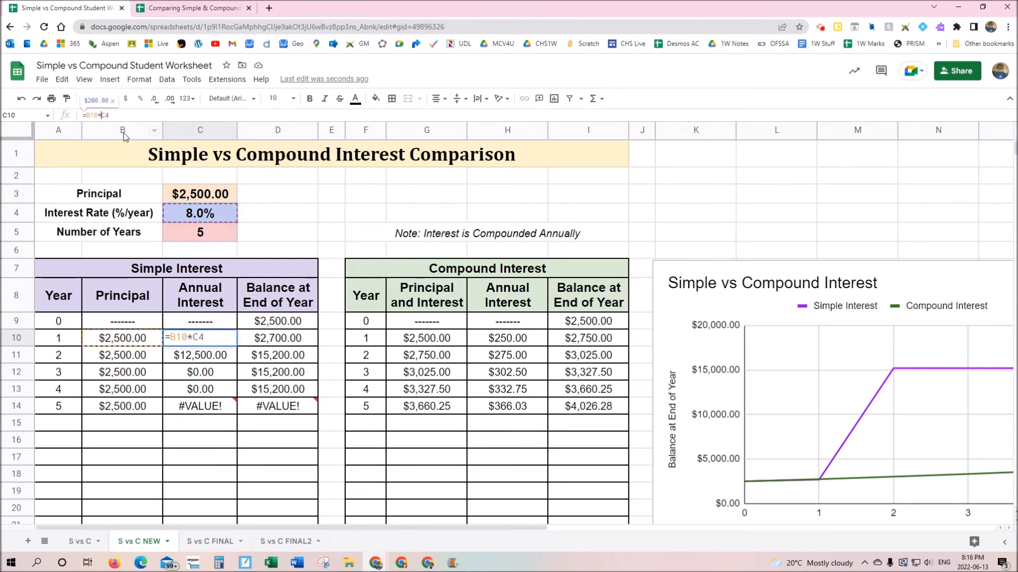
type("$C$")
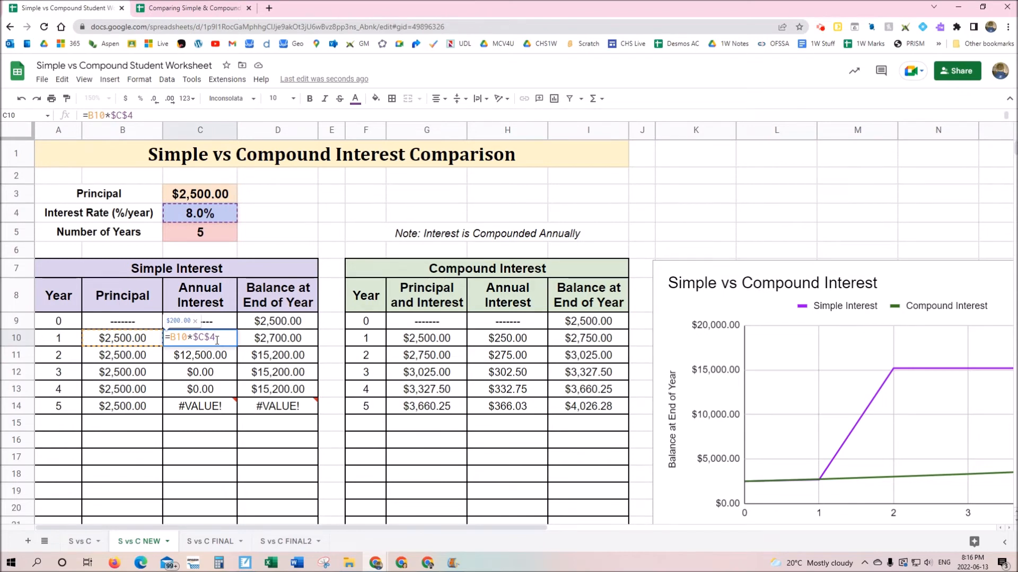
key("Return")
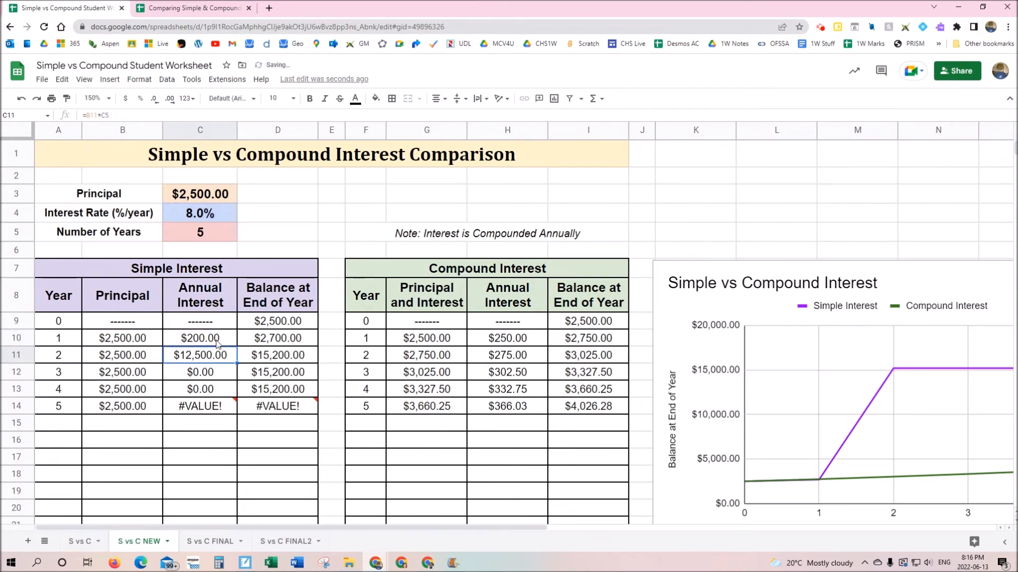
left_click(217, 344)
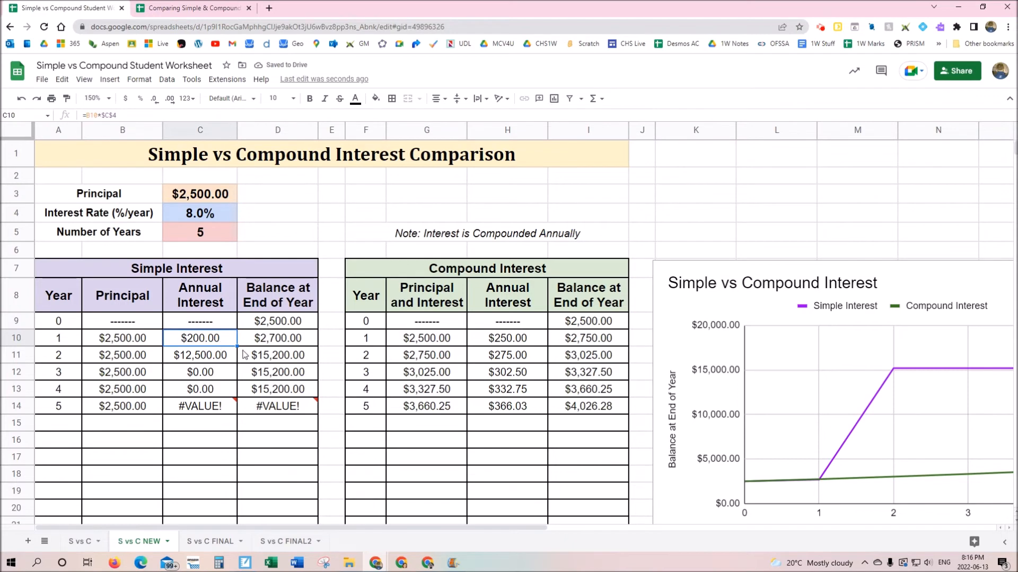
Fill =B10*$C$4 down to C14 and verify each year earns $200.00, balances reaching $3,500.00
left_click_drag(237, 345, 236, 413)
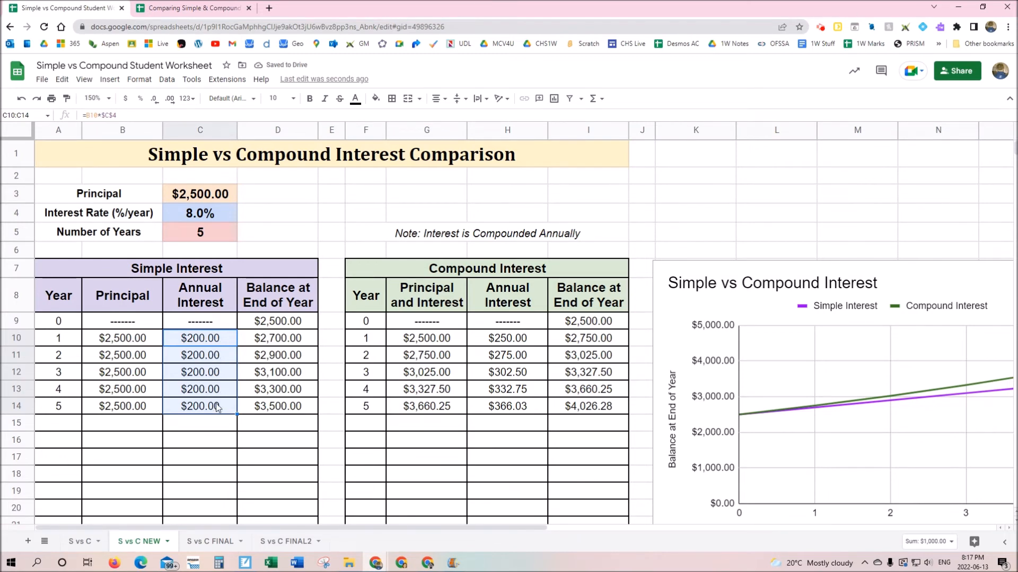
left_click(217, 411)
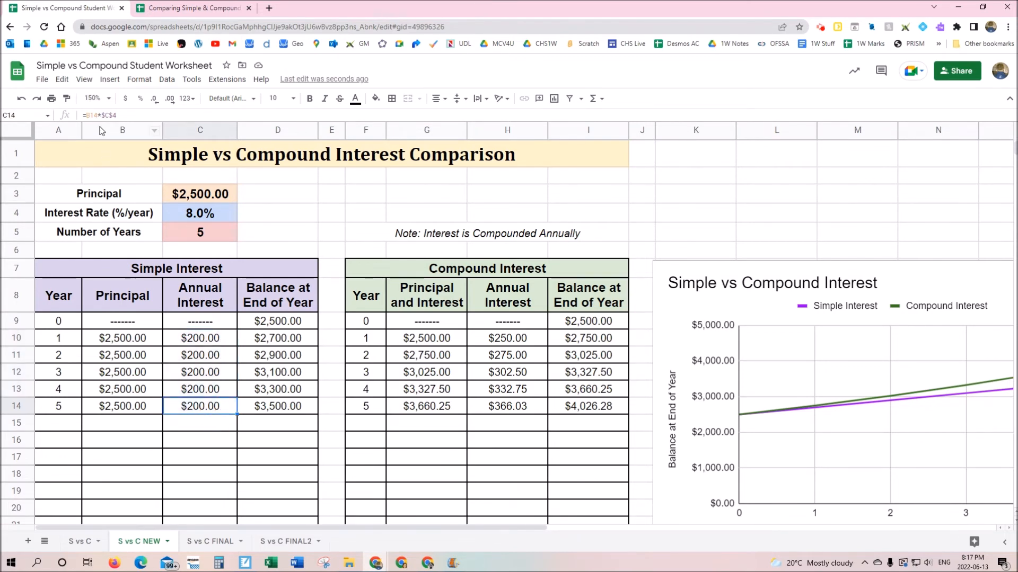
left_click(205, 389)
left_click(206, 372)
left_click(203, 355)
left_click(202, 339)
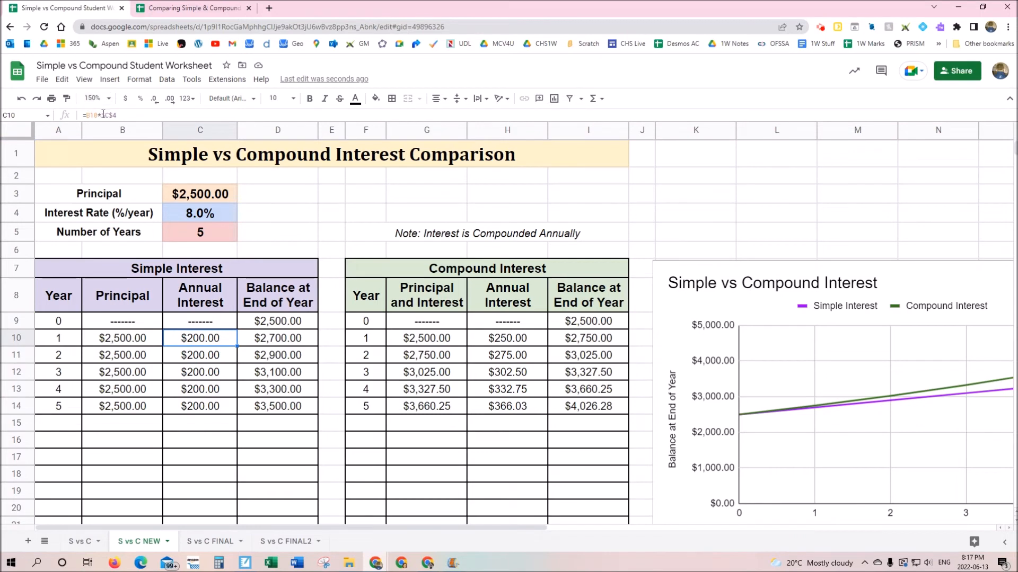
left_click(194, 359)
left_click(195, 373)
left_click(196, 390)
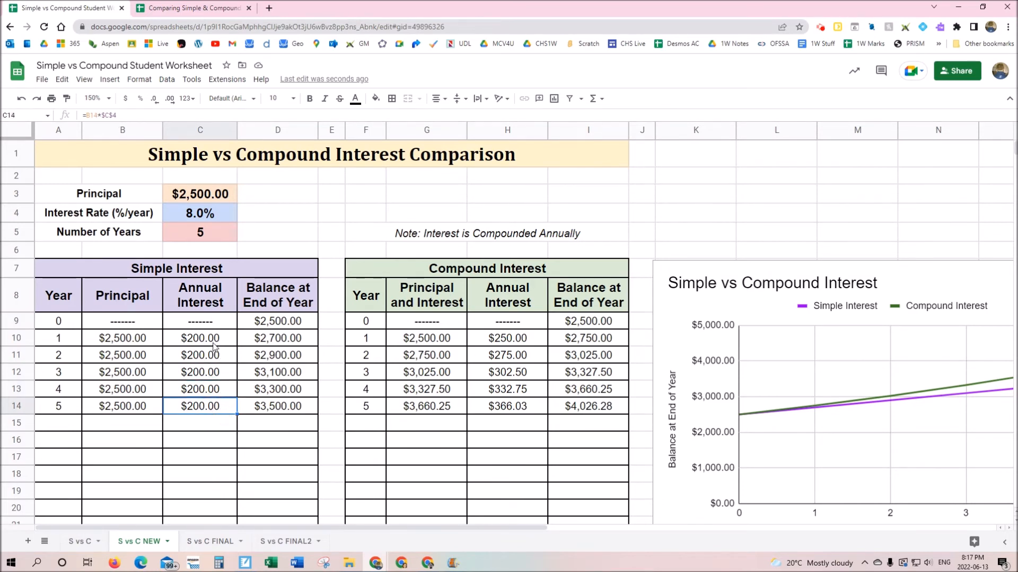
left_click(215, 342)
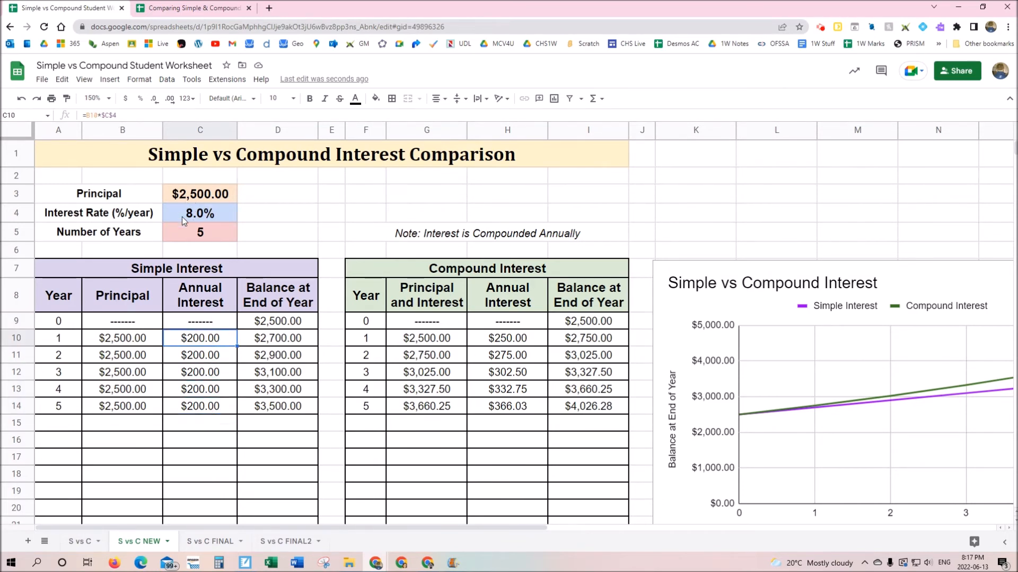
left_click(201, 216)
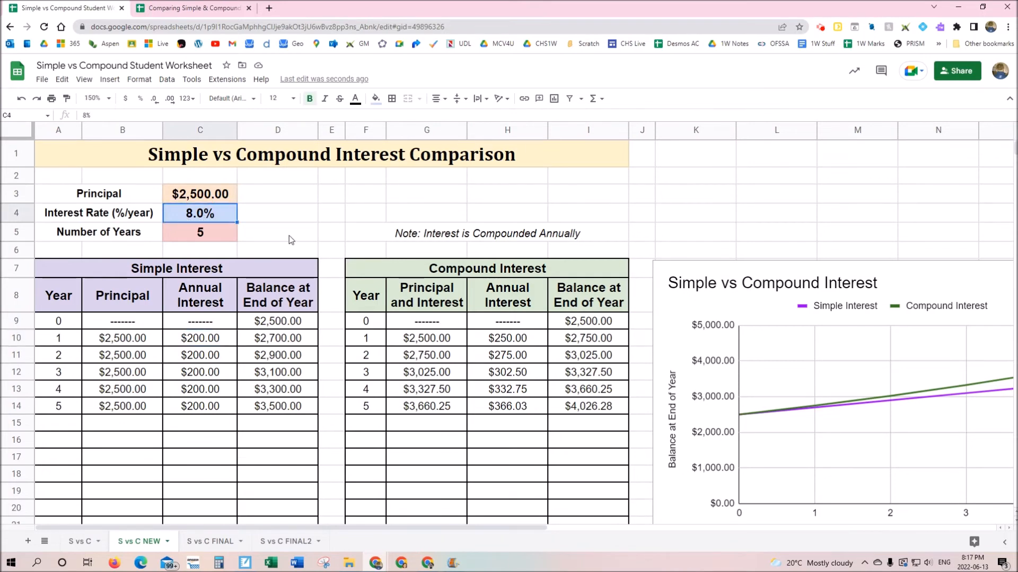
Set the rate in C4 to 10%, then begin editing compound year 1's interest formula in H10
type("10")
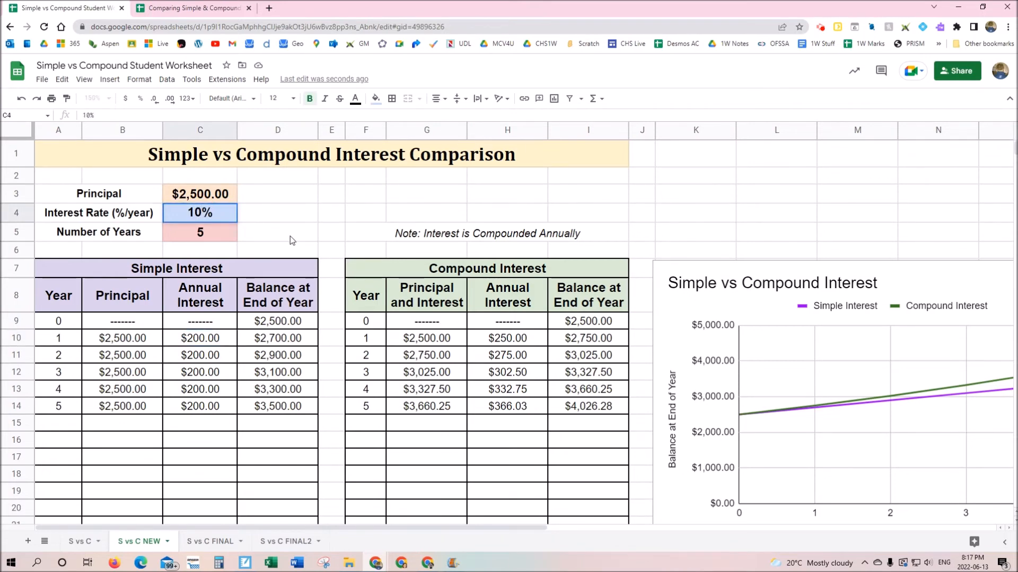
key("Return")
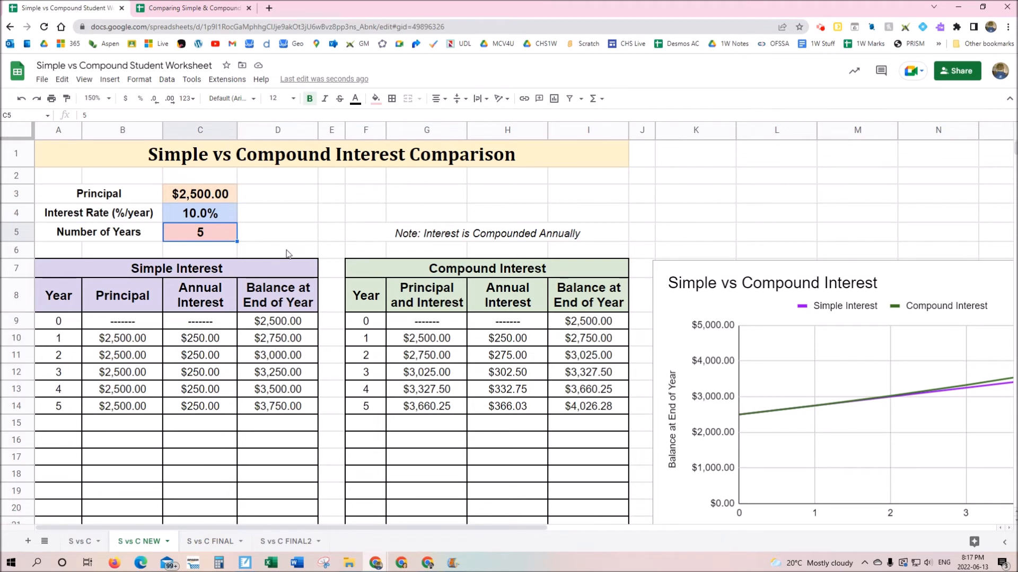
left_click(529, 343)
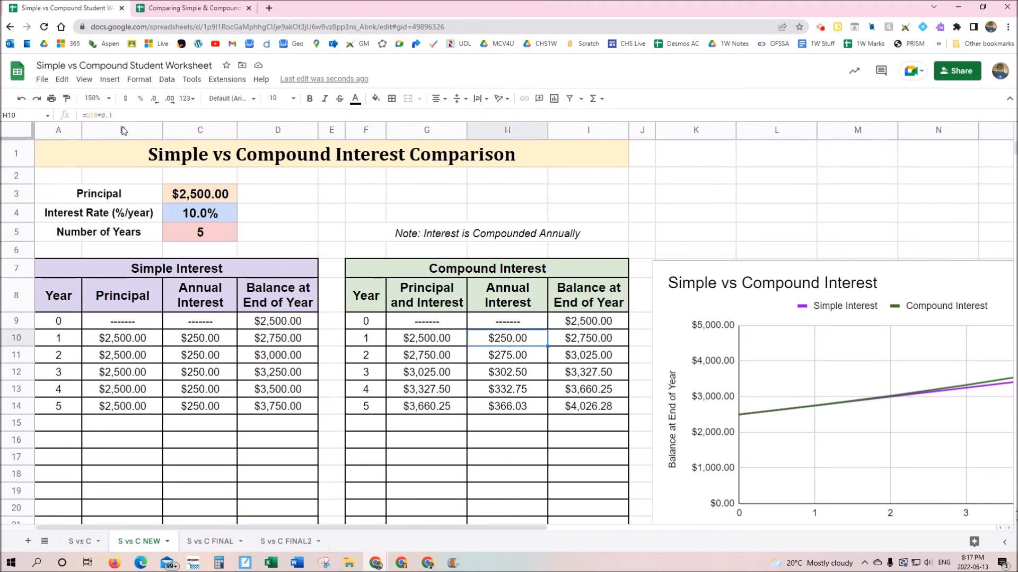
double_click(520, 336)
Change H10 to =G10*$C$4 and fill the formula down through H14
key("BackSpace")
key("BackSpace")
key("BackSpace")
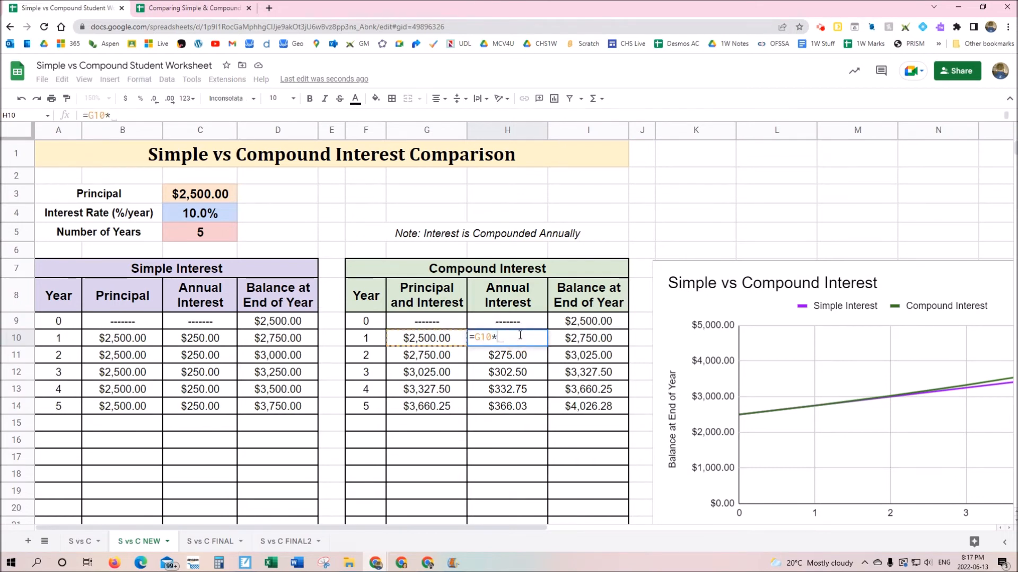
type("$")
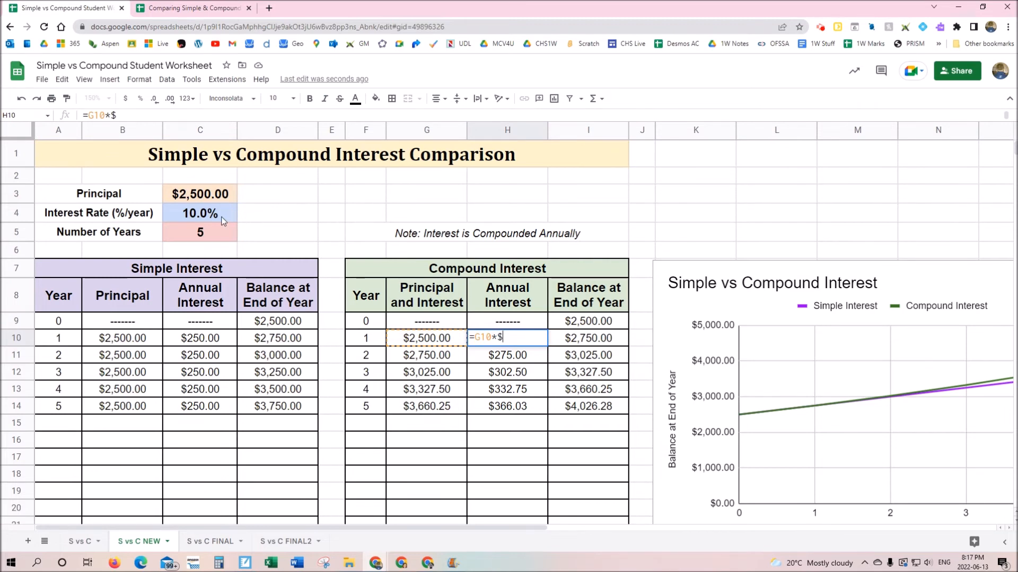
type("4")
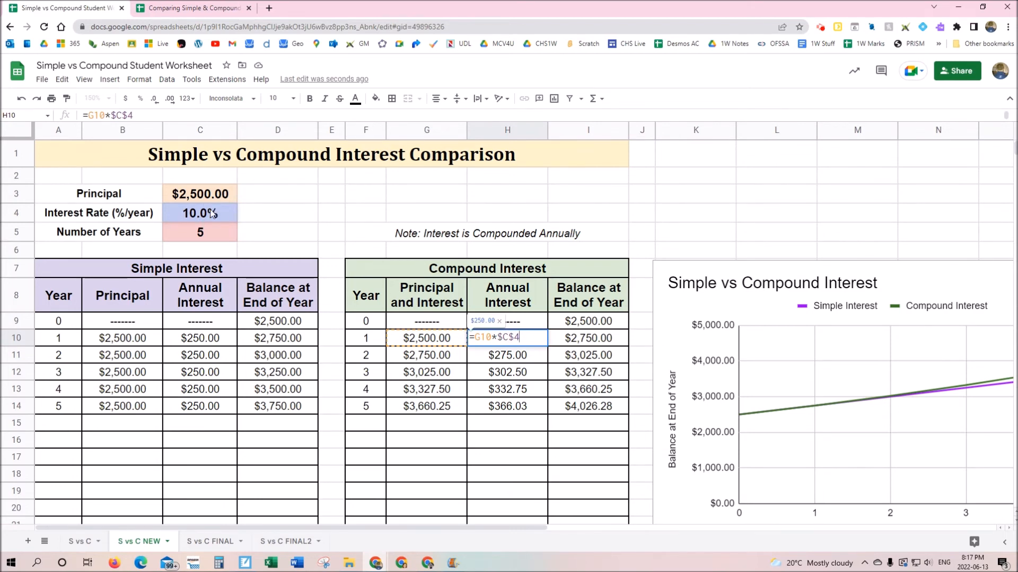
key("Return")
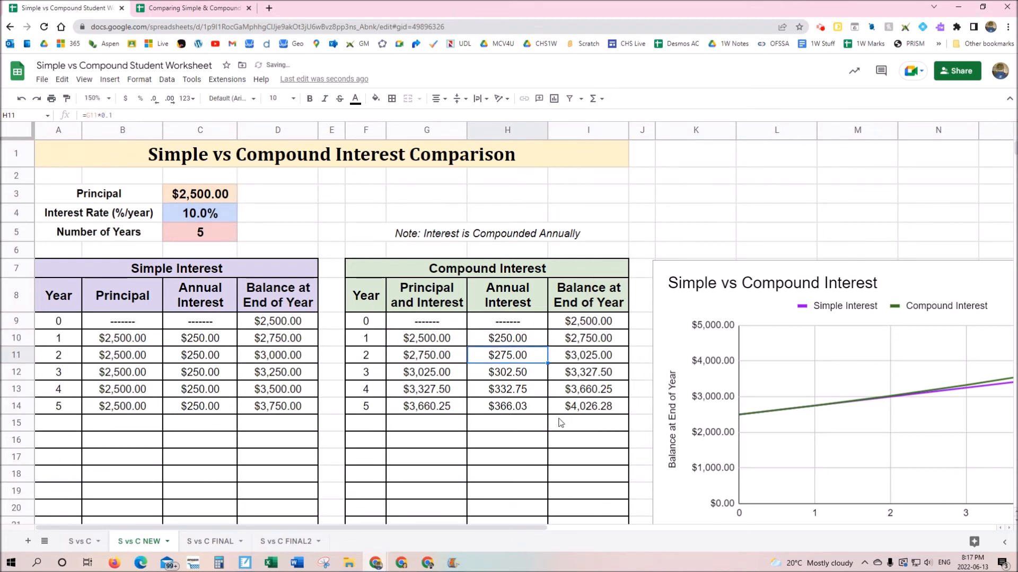
left_click(536, 342)
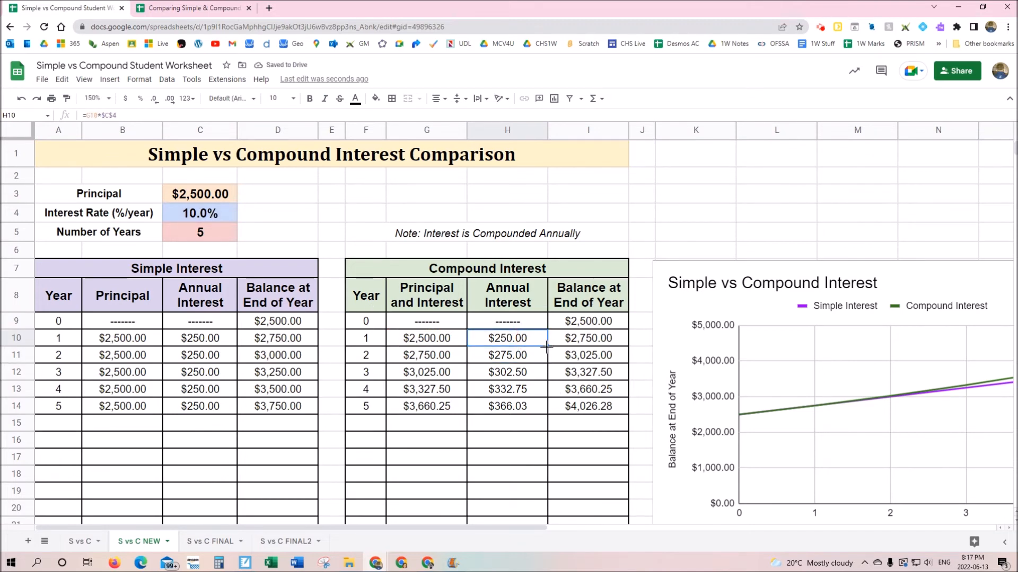
left_click_drag(547, 349, 545, 411)
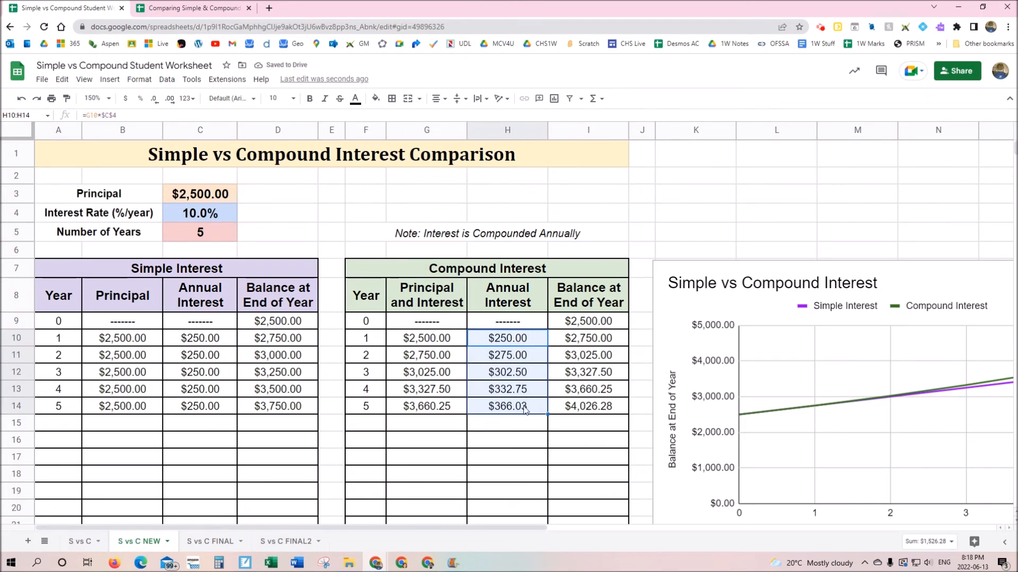
left_click(200, 221)
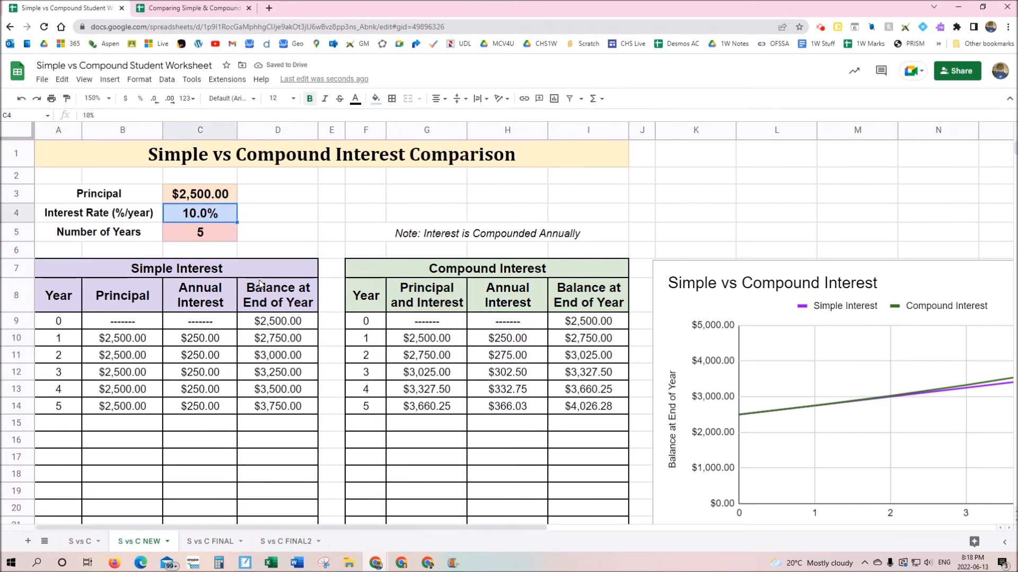
Enter an 8% interest rate in C4, then change it to 2%
type("8%")
key("Return")
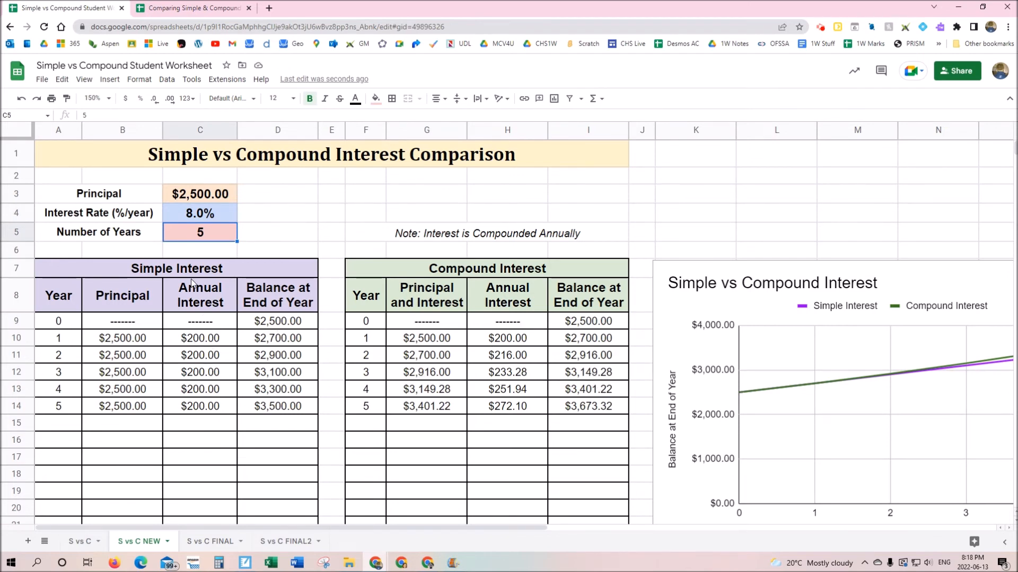
key("Up")
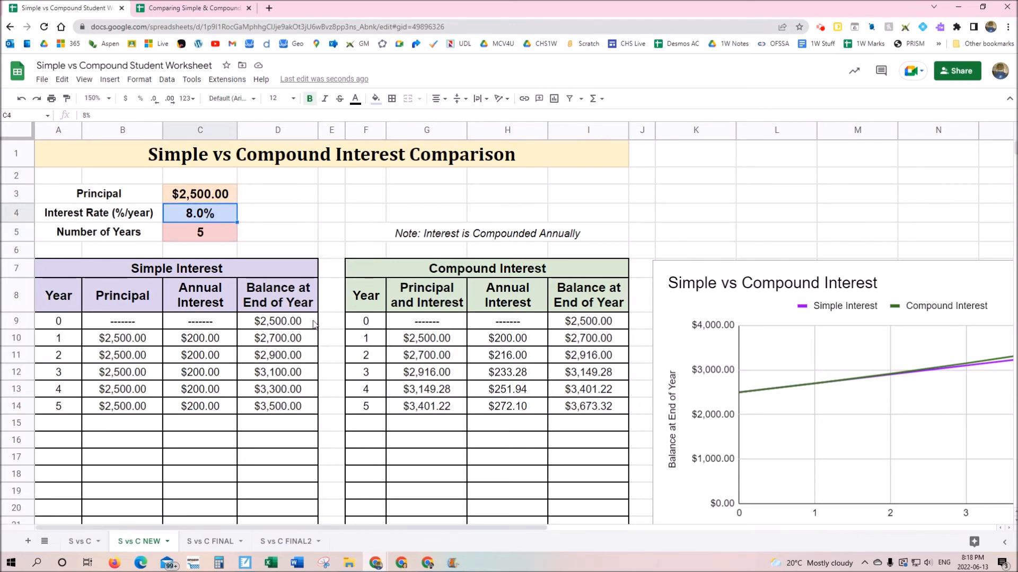
type("2")
key("Return")
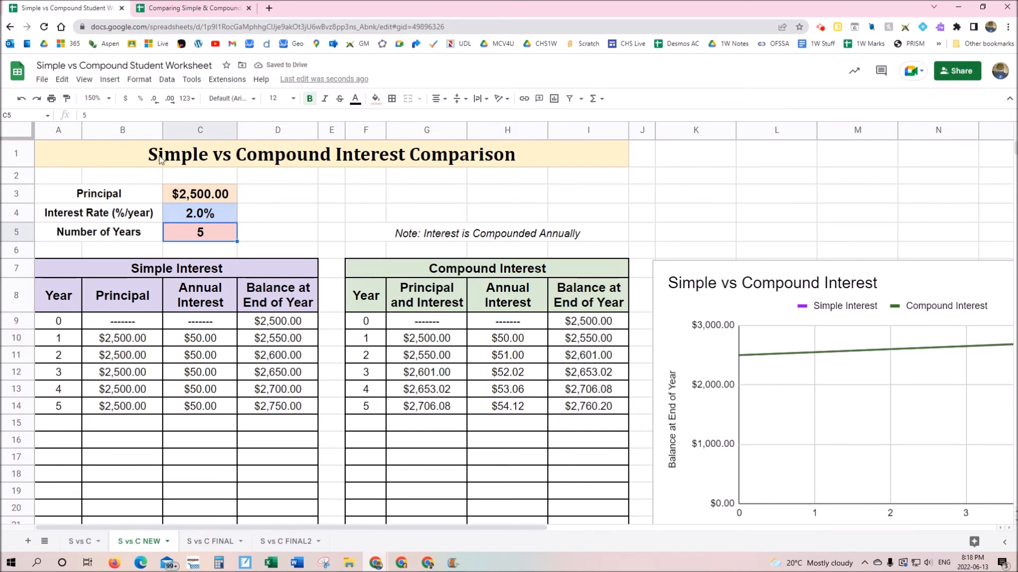
left_click(94, 99)
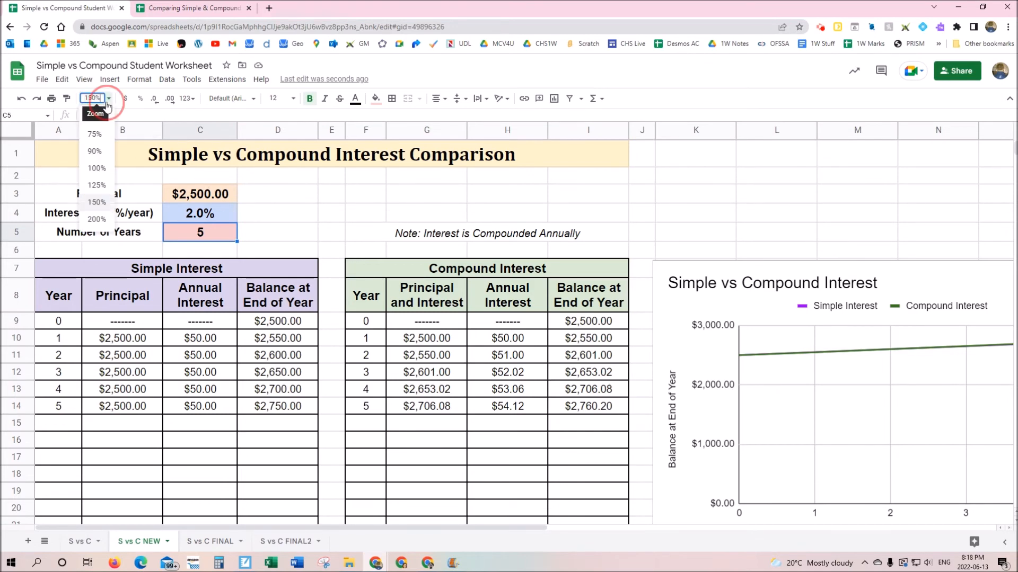
At 125% zoom, set the C4 rate to 12% so You Earn shows $405.85
left_click(97, 185)
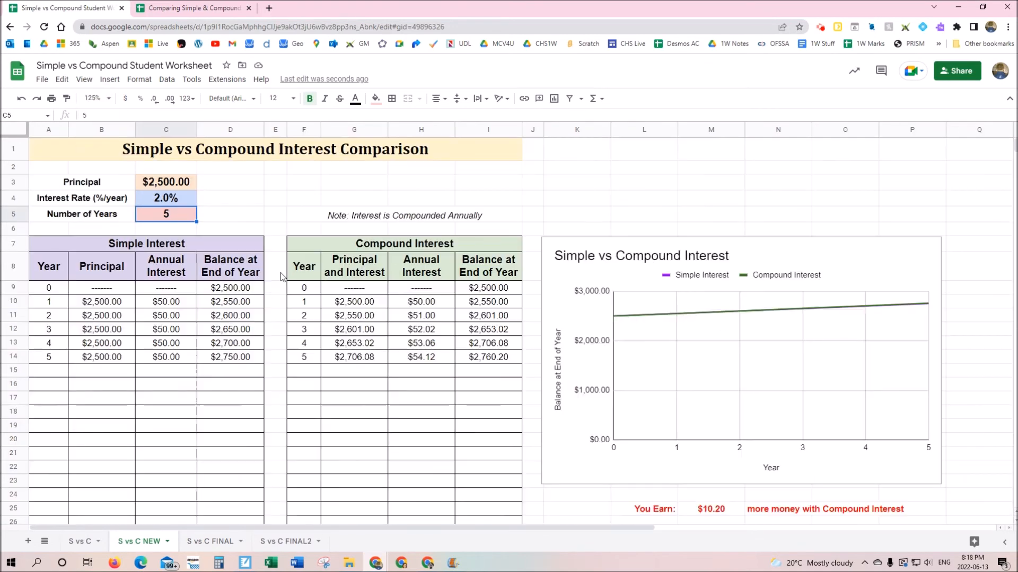
left_click(173, 206)
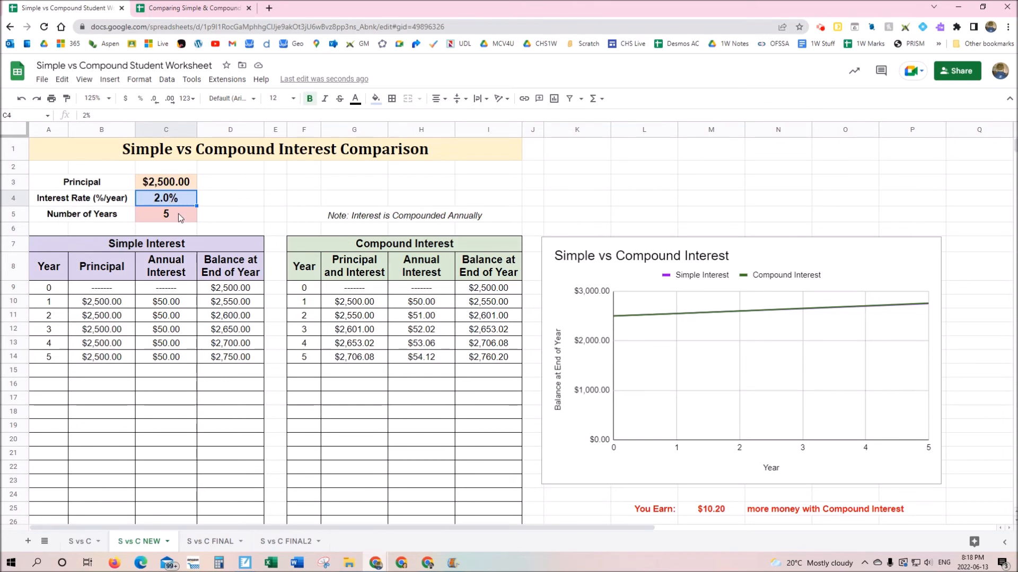
type("12")
key("Return")
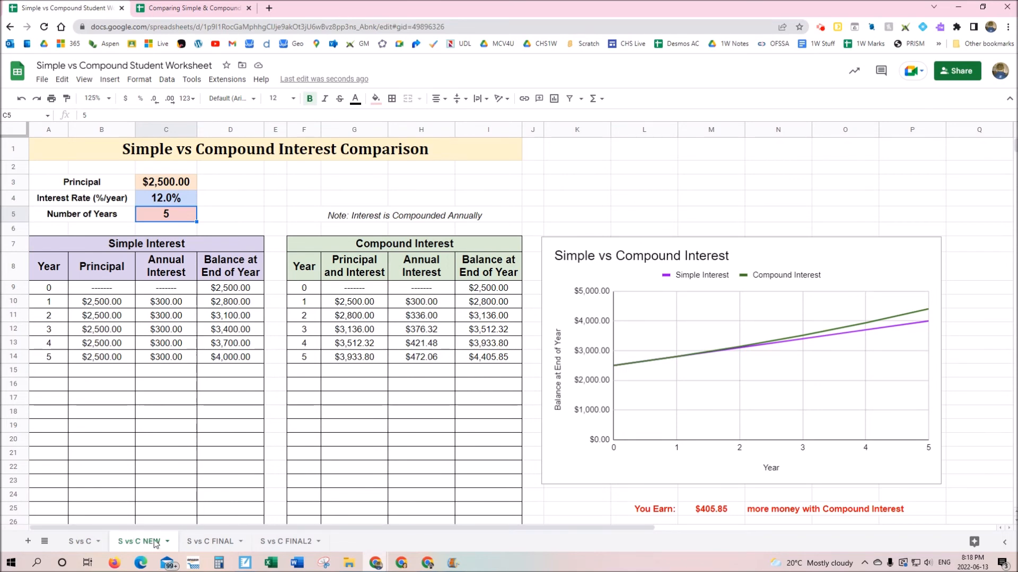
left_click(220, 547)
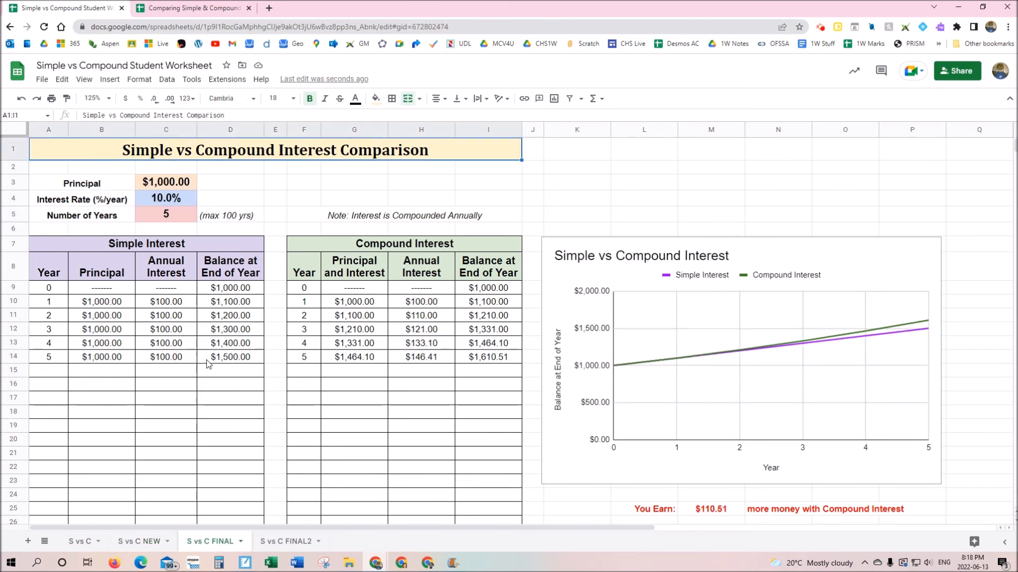
Try rates of 12% and 10%, then a $250 principal at 12%
left_click(167, 199)
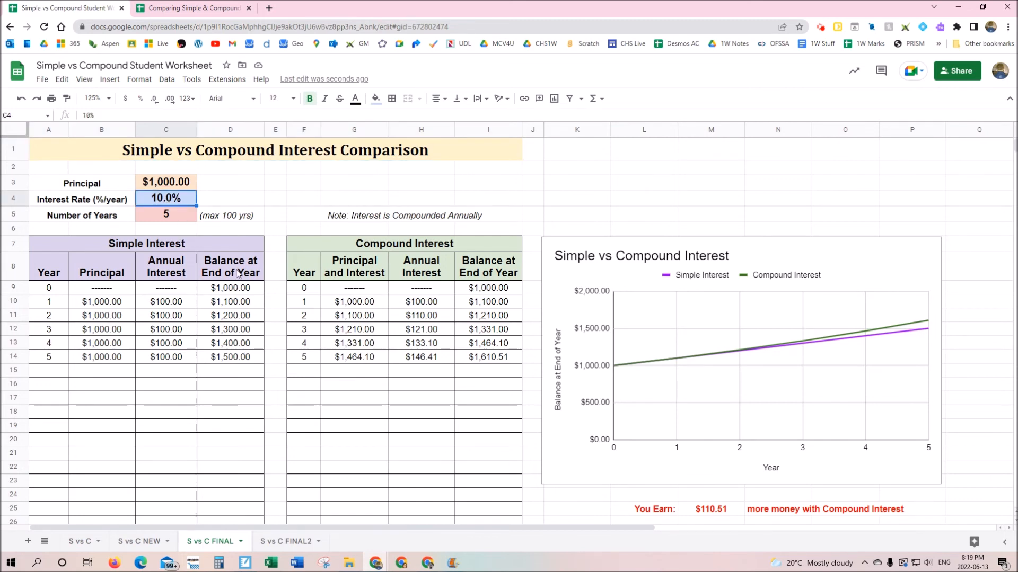
type("12")
key("Return")
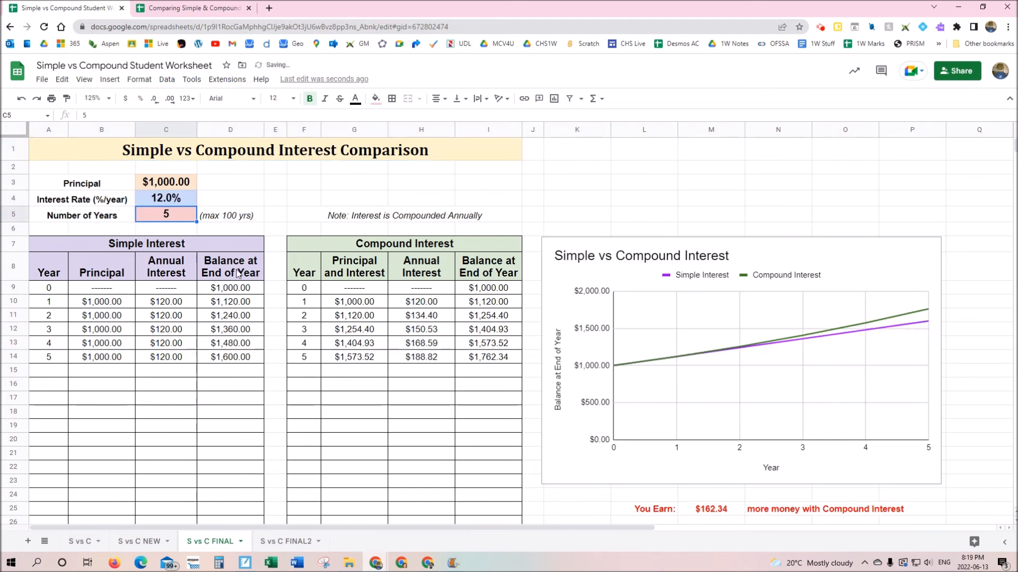
key("Up")
type("10")
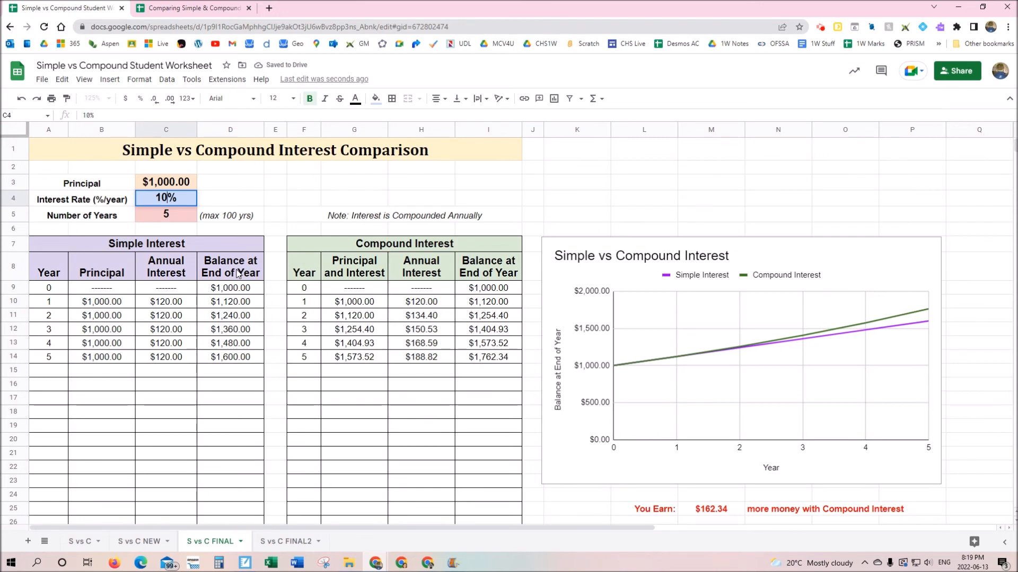
key("Return")
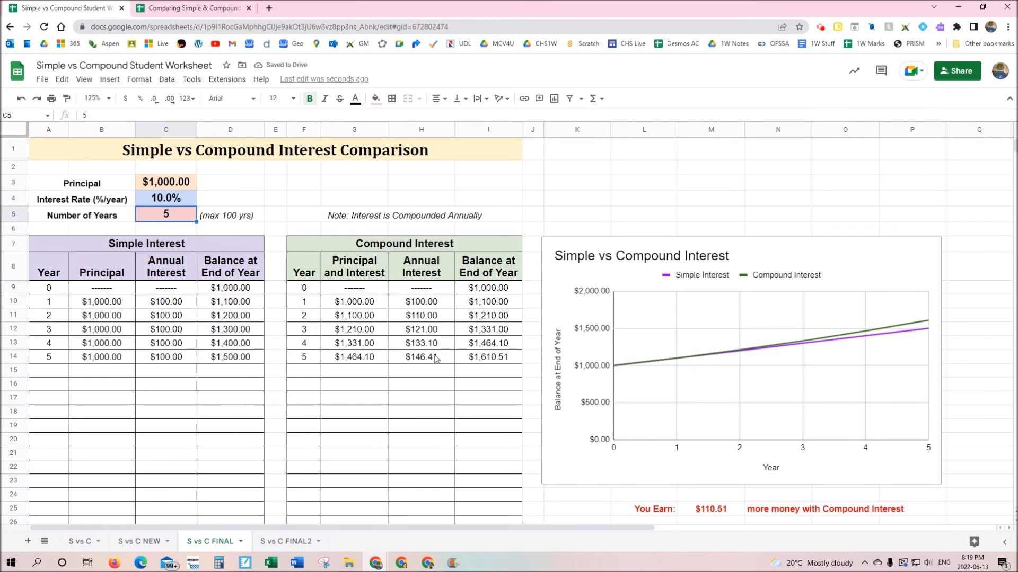
left_click(170, 186)
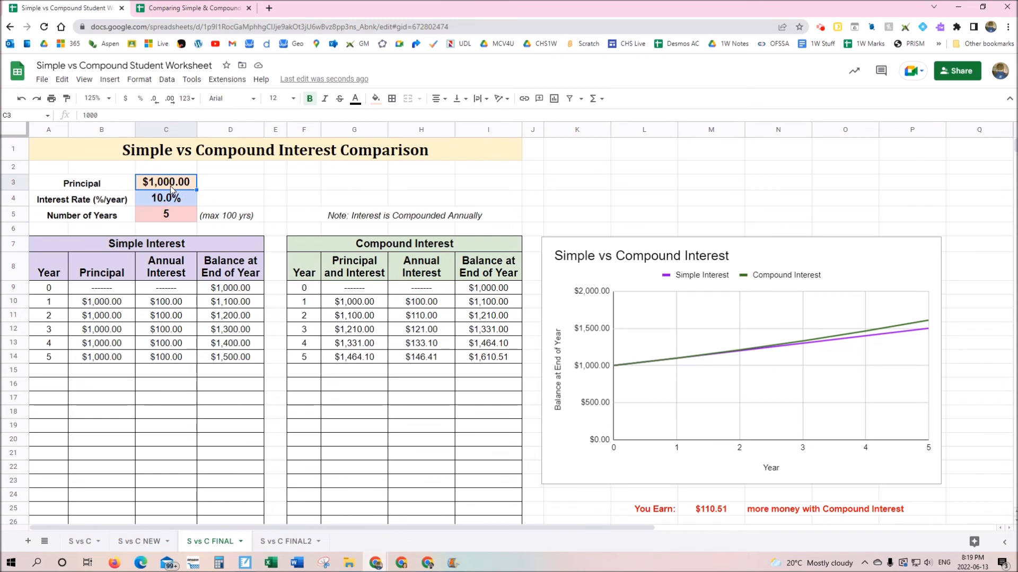
type("250")
key("Return")
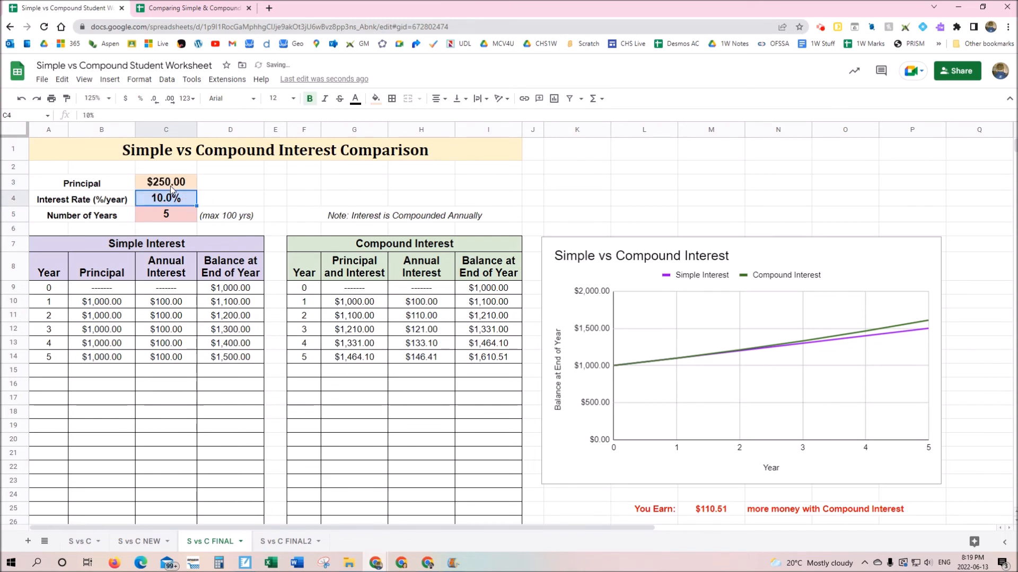
type("12")
key("Return")
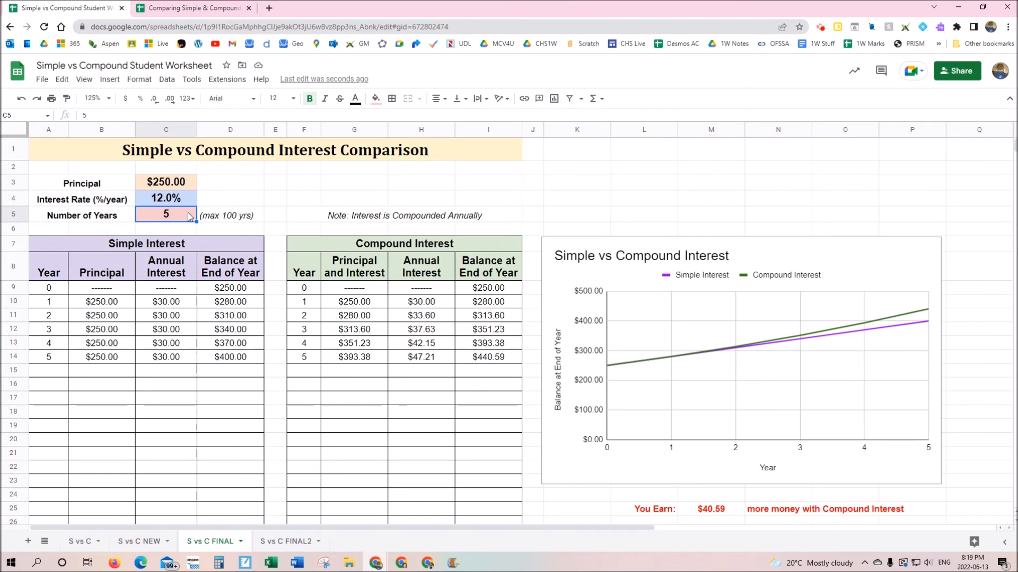
Try a $100 principal, then restore $1,000 at a 10% rate
key("Up")
key("Up")
type("100")
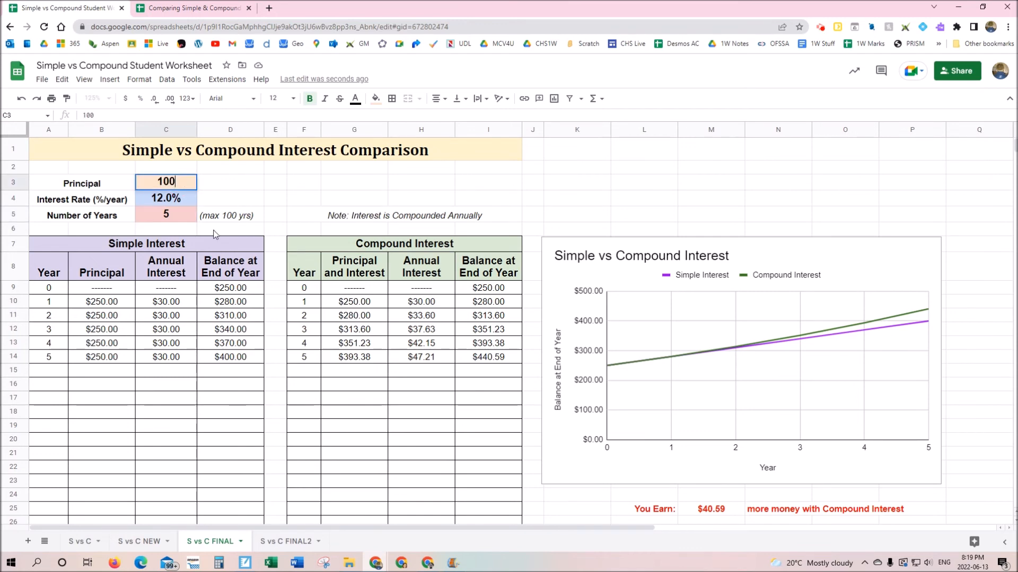
key("Return")
key("Up")
type("1000")
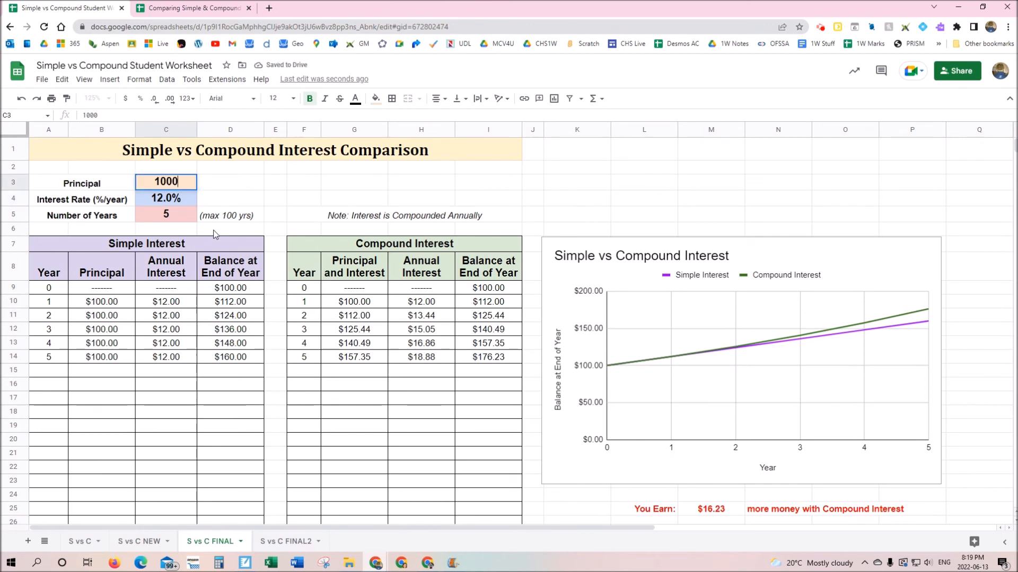
key("Return")
type("10")
key("Return")
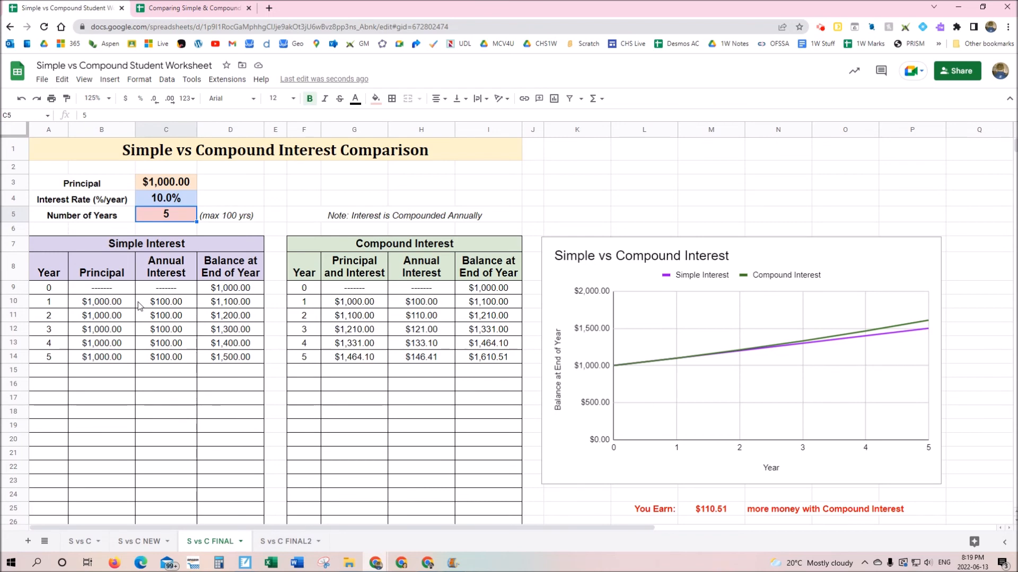
Set Number of Years in C5 to 10, making You Earn $593.74
left_click(164, 218)
type("10")
key("Return")
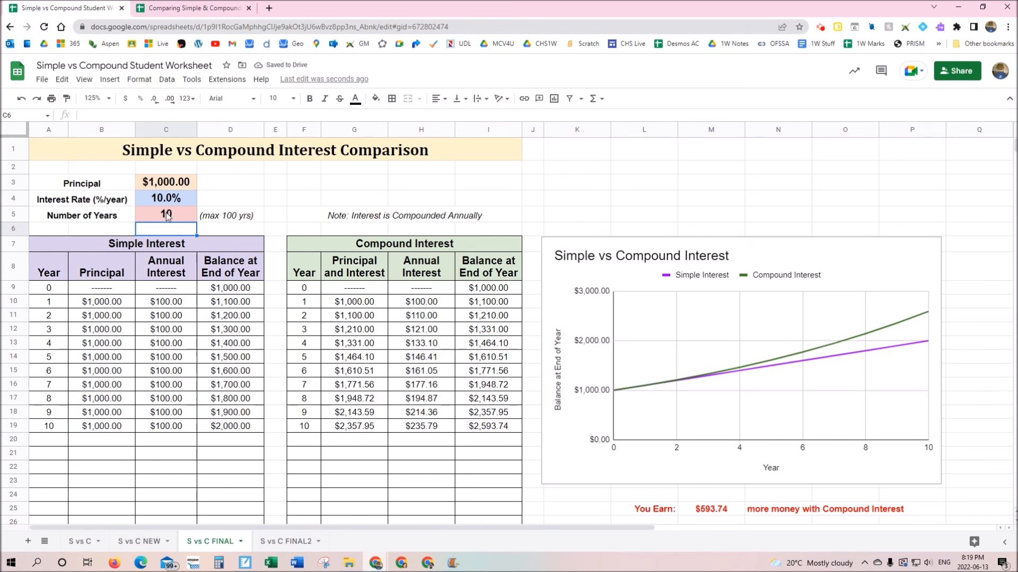
On the S vs C NEW sheet, set the Number of Years to 5
left_click(139, 541)
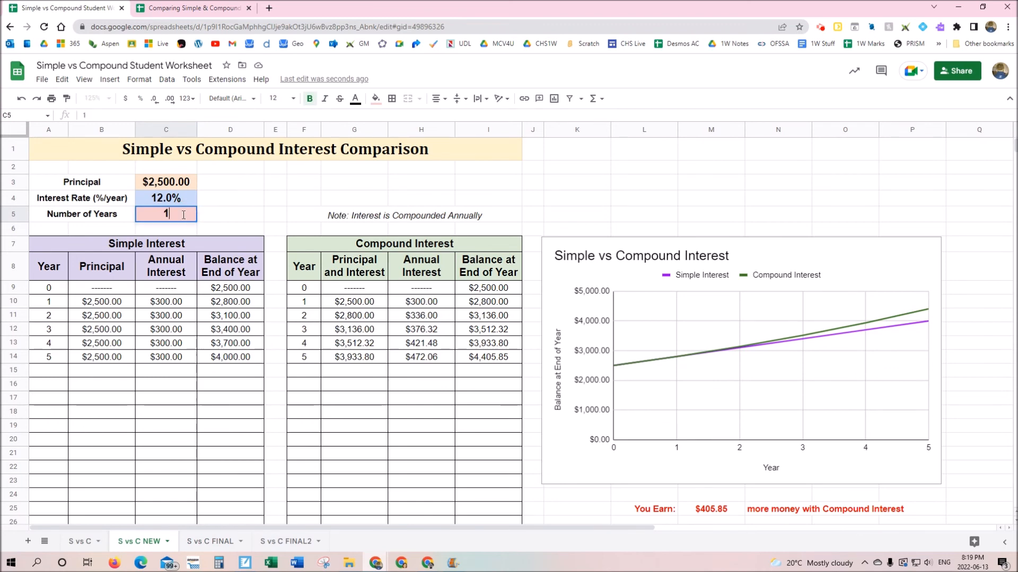
type("10")
left_click(182, 215)
type("5")
key("Return")
Back on S vs C FINAL, check B19 and extend the years to 25
left_click(197, 540)
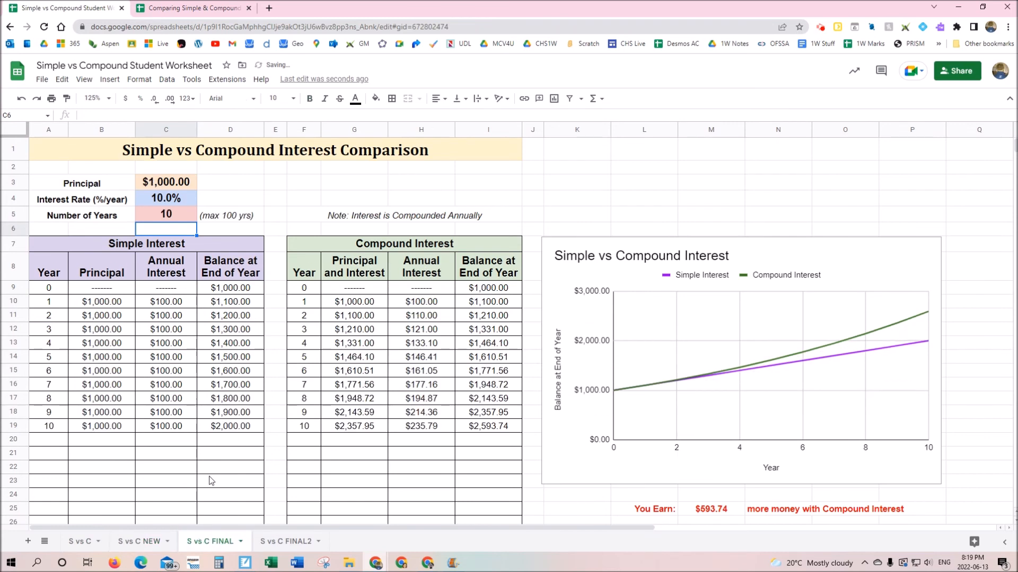
left_click(118, 429)
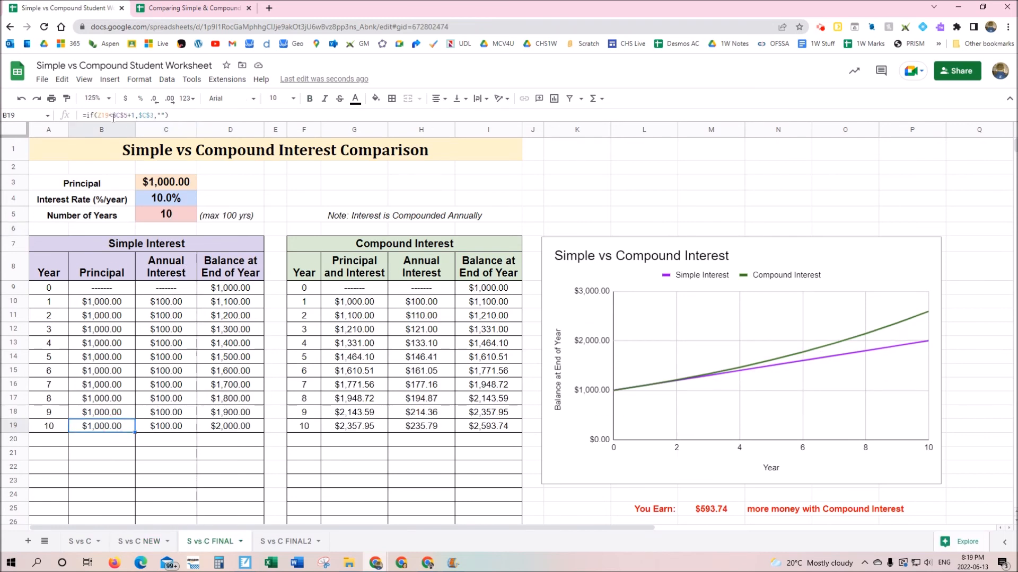
left_click(174, 216)
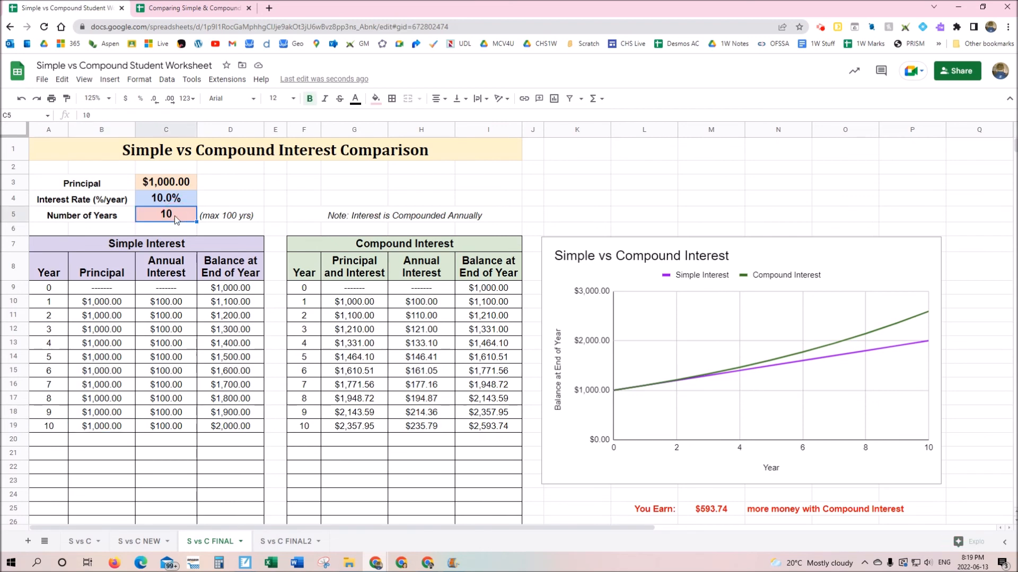
type("25")
key("Return")
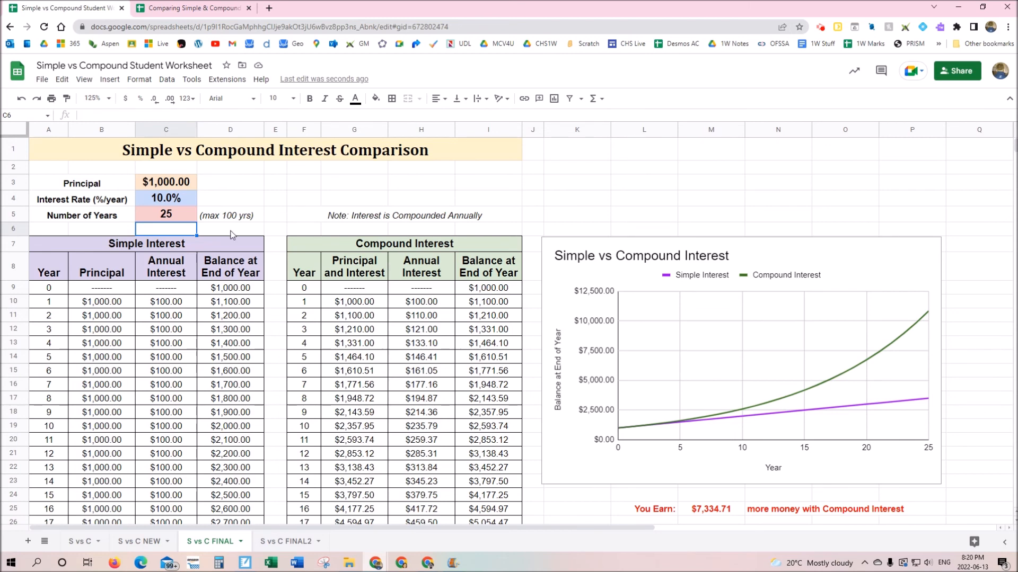
Return the FINAL sheet's Number of Years to 5
left_click(170, 217)
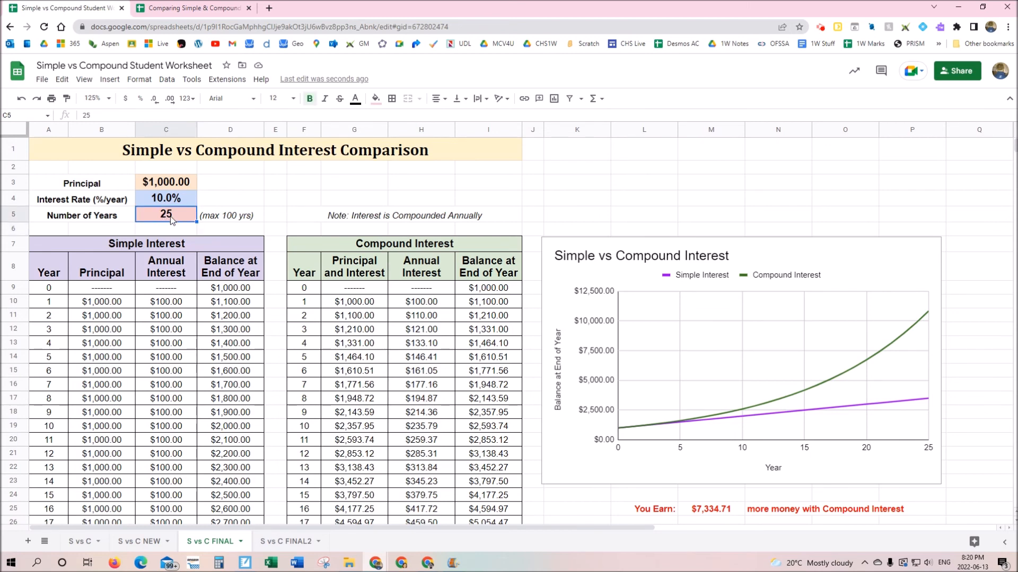
type("5")
key("Return")
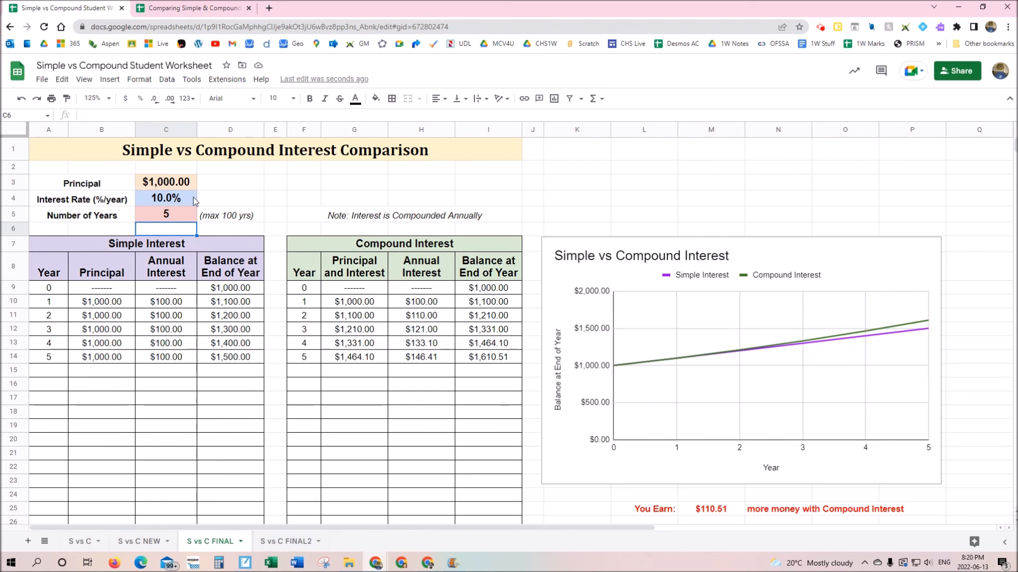
left_click(285, 543)
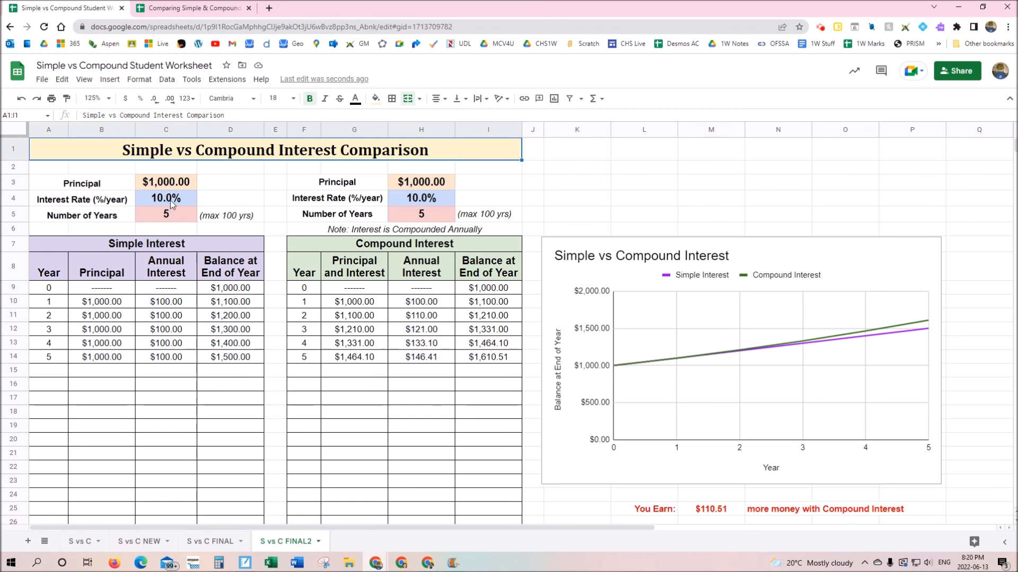
Enter 950 as the compound Principal in H3, dropping You Earn to $29.98
left_click(405, 184)
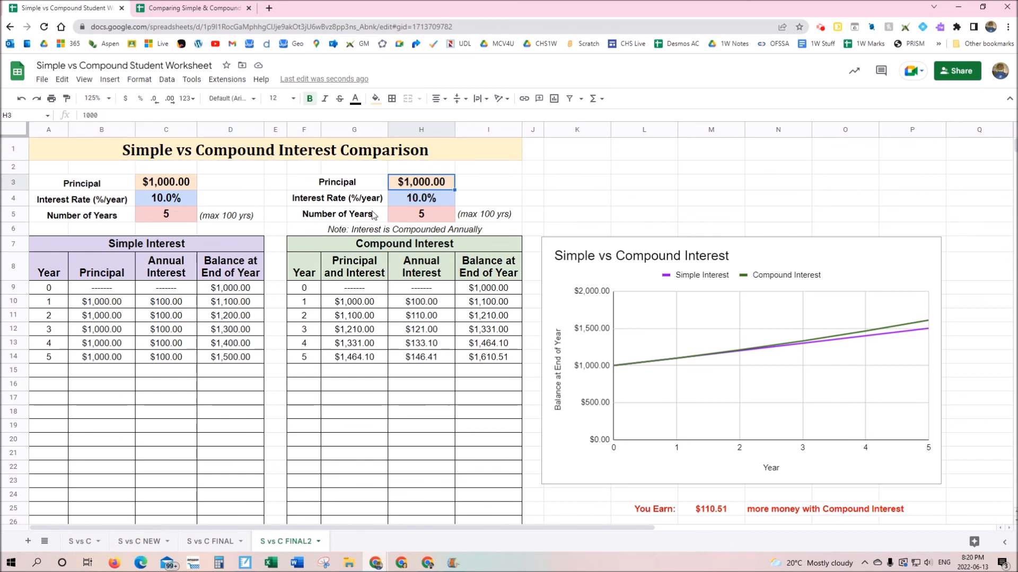
type("950")
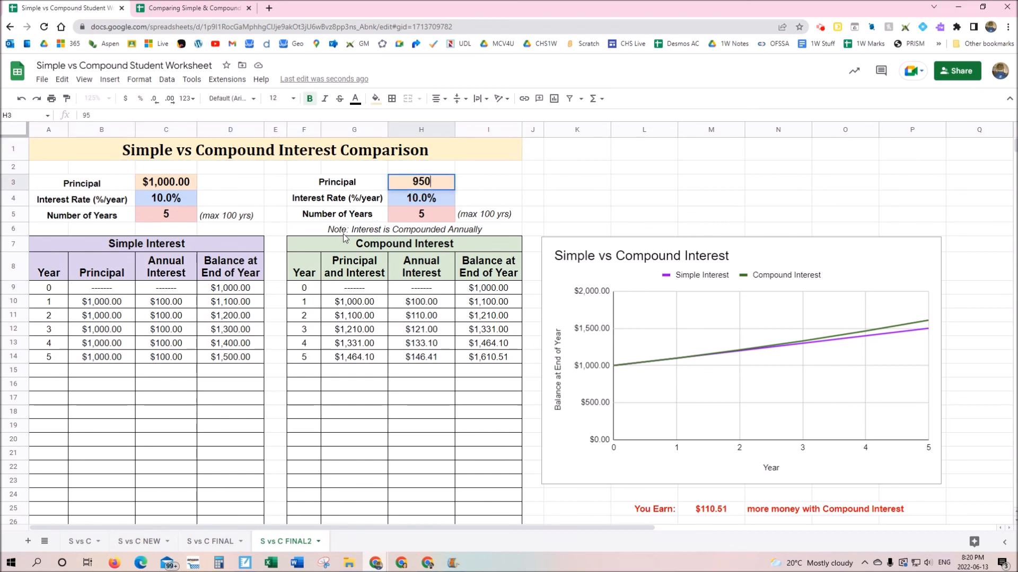
key("Return")
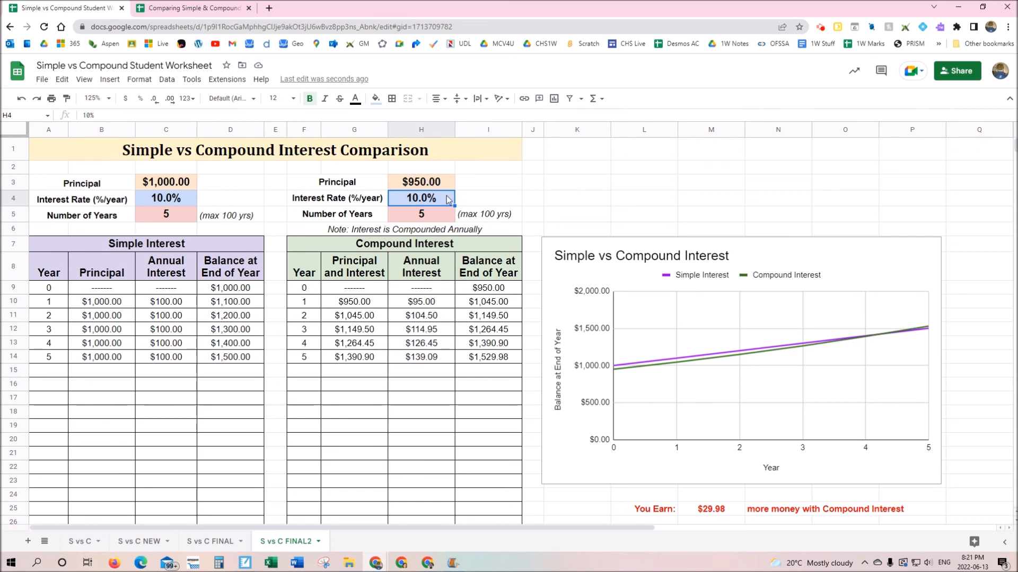
left_click(434, 185)
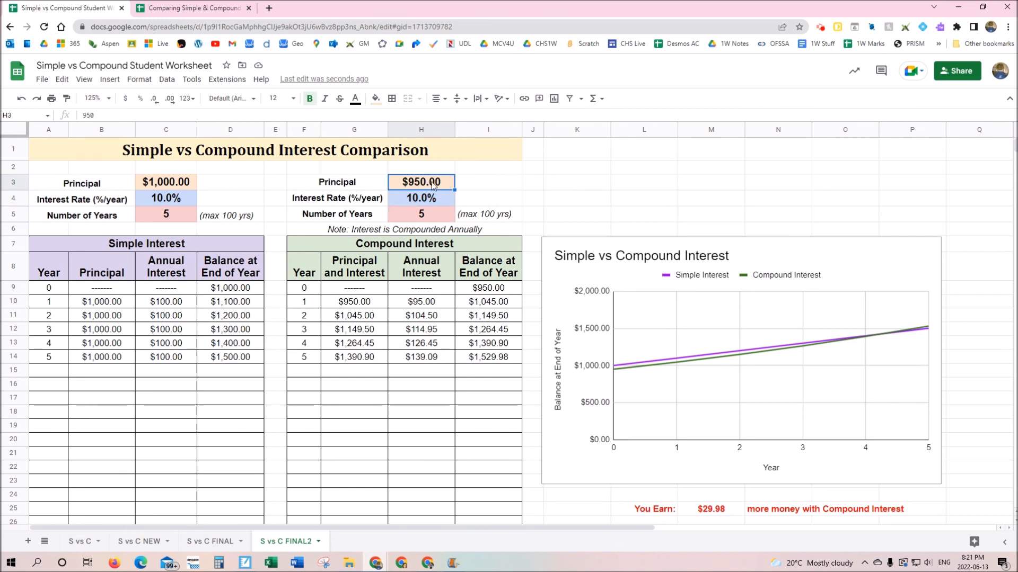
Try a $700 compound principal, then restore it to $950
type("700")
key("Return")
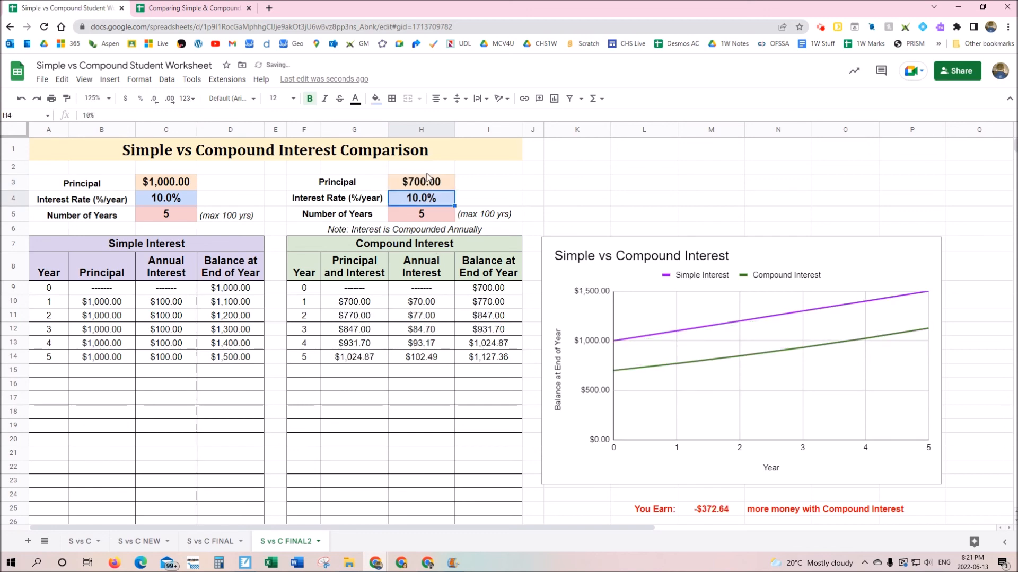
left_click(436, 188)
type("950")
key("Return")
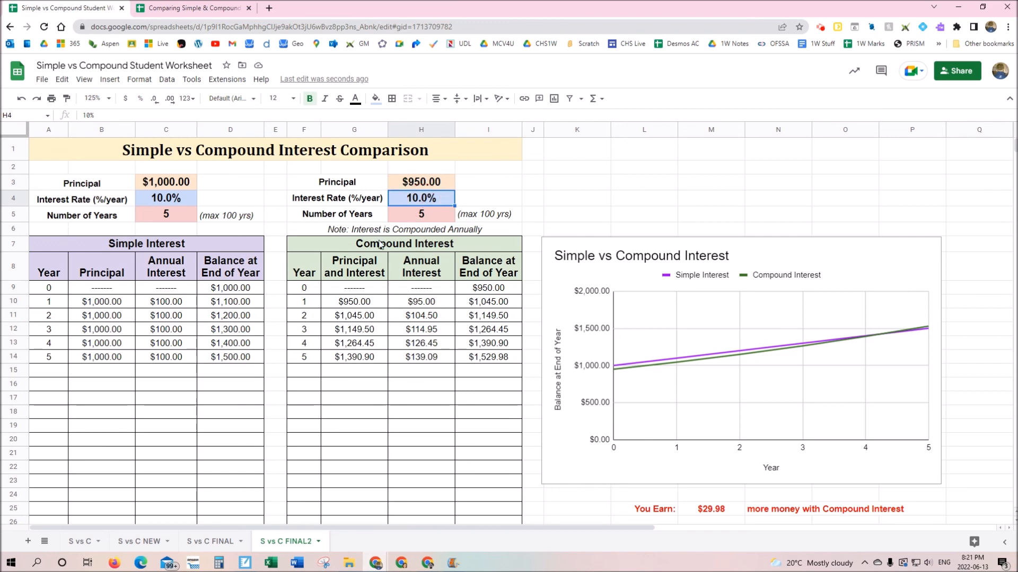
Set the compound rate in H4 to 9.5%, making You Earn -$4.47
type("9.5")
key("Return")
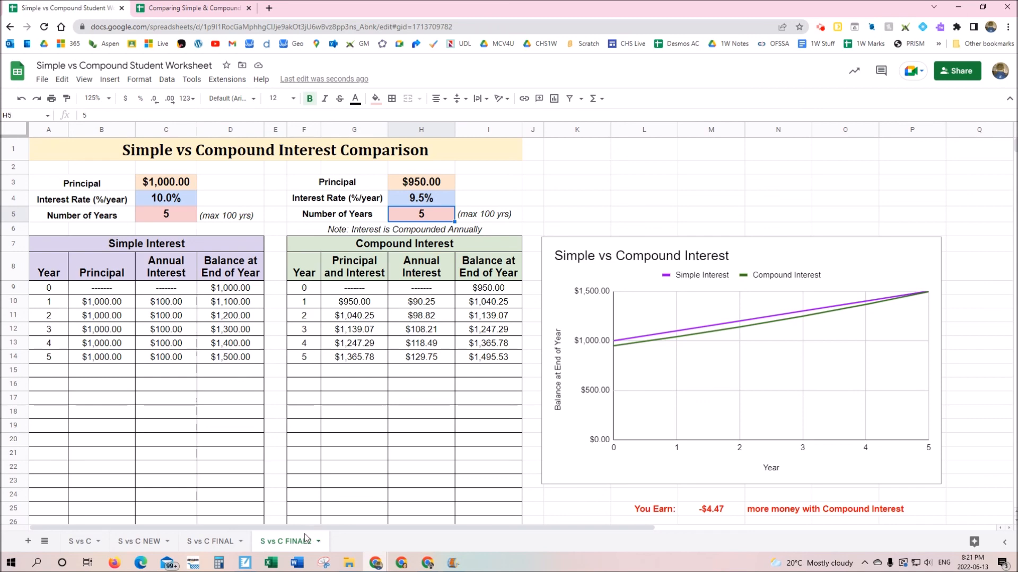
left_click(217, 542)
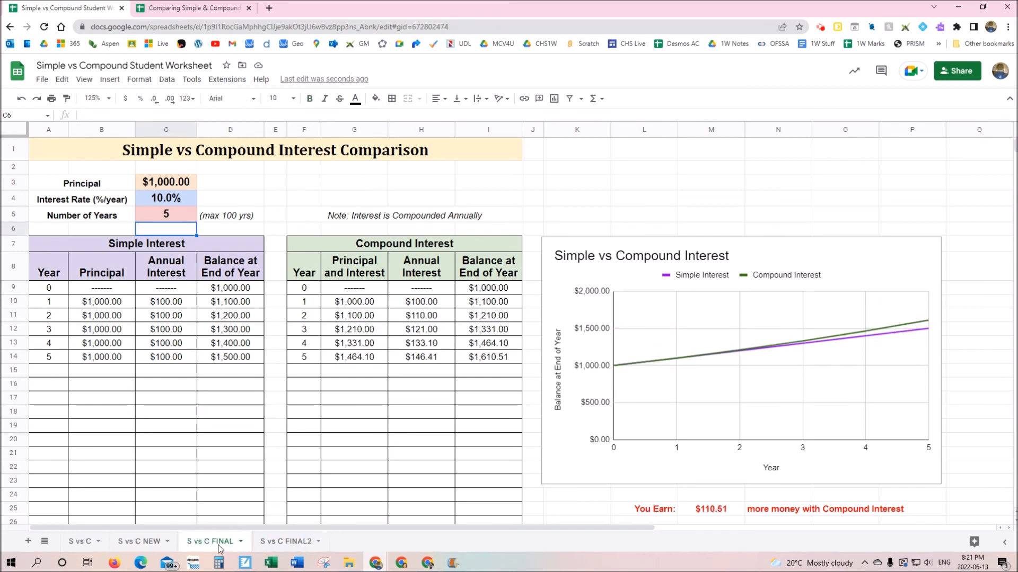
left_click(299, 543)
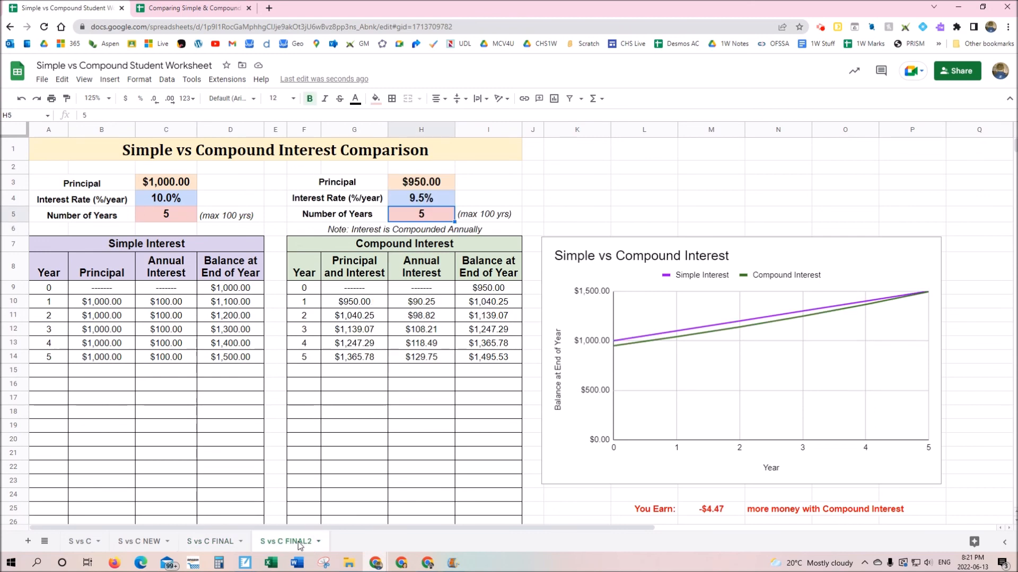